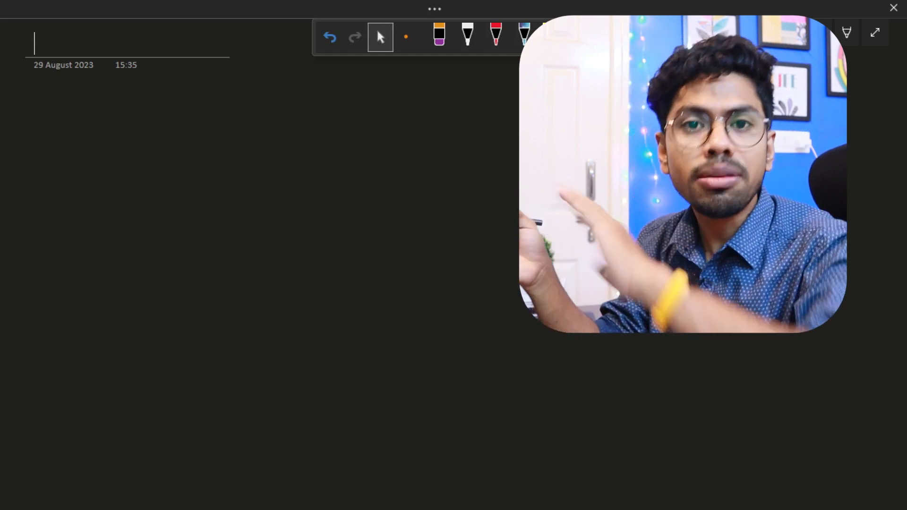
Sketch two enclosed block symbols in red near the top of the page and label them A and B.
click(496, 37)
drag(164, 98, 164, 144)
mouse_move(163, 98)
mouse_down()
mouse_move(185, 93)
mouse_move(157, 141)
mouse_up()
drag(455, 83, 455, 116)
mouse_move(454, 80)
mouse_down()
mouse_move(483, 85)
mouse_move(457, 116)
mouse_up()
drag(178, 122, 203, 104)
drag(461, 86, 462, 103)
mouse_move(461, 86)
mouse_down()
mouse_move(462, 102)
mouse_move(474, 106)
mouse_up()
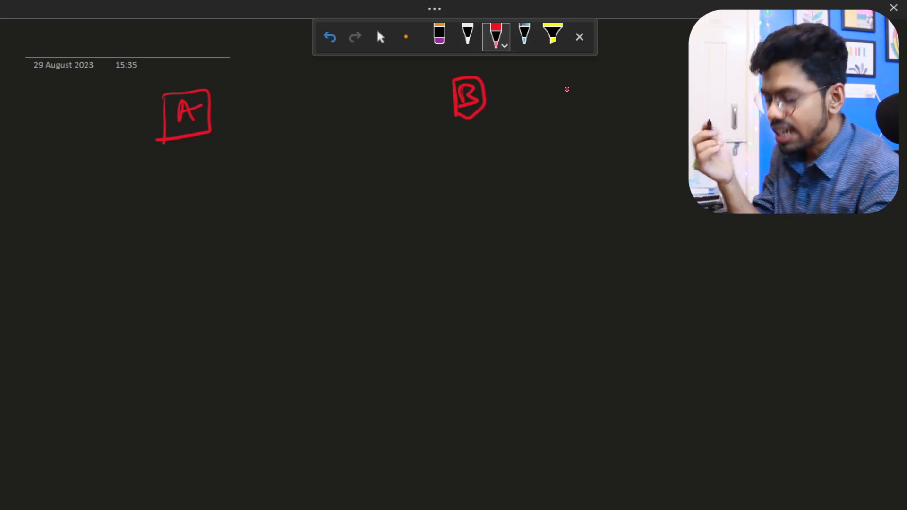
Draw a horizontal hatched red metal strip beneath block A and label its width 1um.
drag(255, 166, 274, 165)
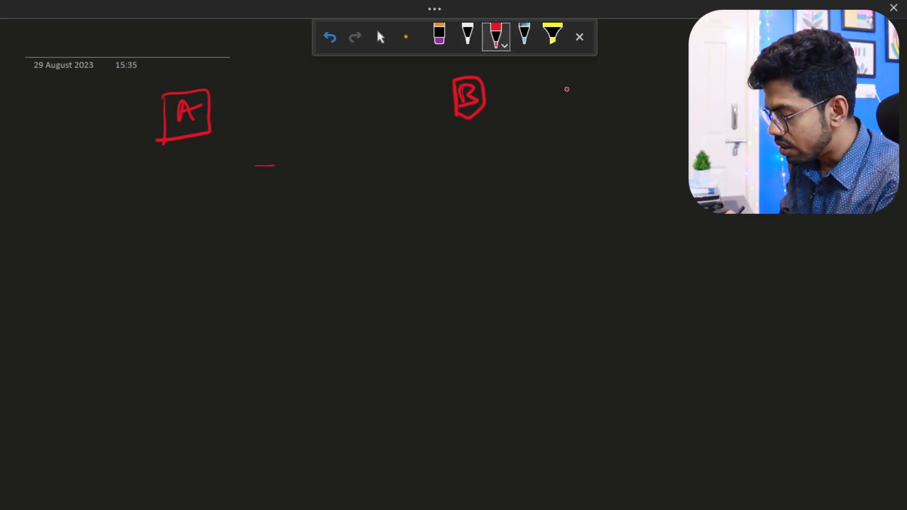
drag(165, 168, 277, 165)
drag(162, 190, 288, 183)
drag(169, 166, 159, 185)
drag(185, 163, 175, 187)
drag(200, 165, 191, 190)
mouse_move(218, 166)
mouse_down()
mouse_move(209, 187)
mouse_move(231, 183)
mouse_up()
mouse_move(254, 164)
mouse_down()
mouse_move(246, 182)
mouse_move(327, 163)
mouse_move(339, 172)
mouse_move(301, 171)
mouse_up()
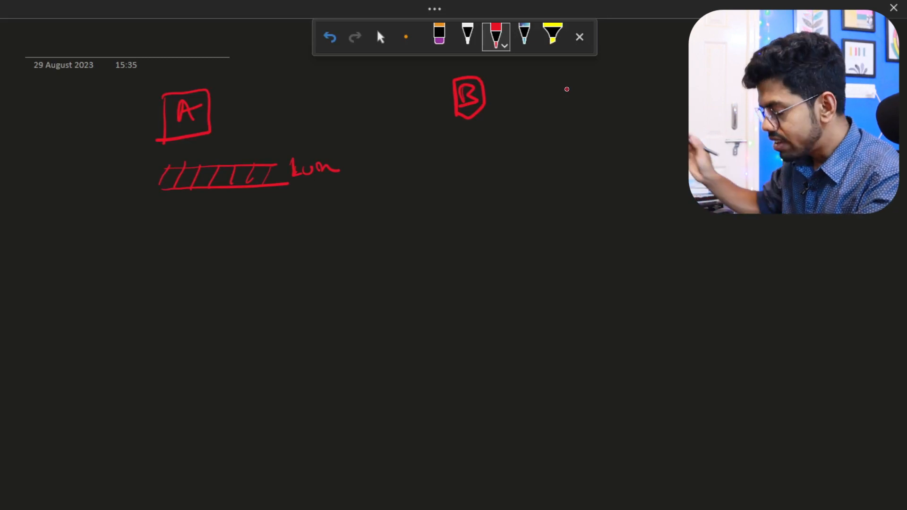
Draw a hatched red metal strip below and beyond block B and label its width 2um.
drag(553, 138, 640, 135)
drag(534, 165, 653, 156)
mouse_move(540, 138)
mouse_down()
mouse_move(607, 134)
mouse_move(565, 159)
mouse_up()
mouse_move(600, 137)
mouse_down()
mouse_move(589, 159)
mouse_move(606, 156)
mouse_up()
drag(632, 138, 625, 158)
drag(671, 139, 684, 151)
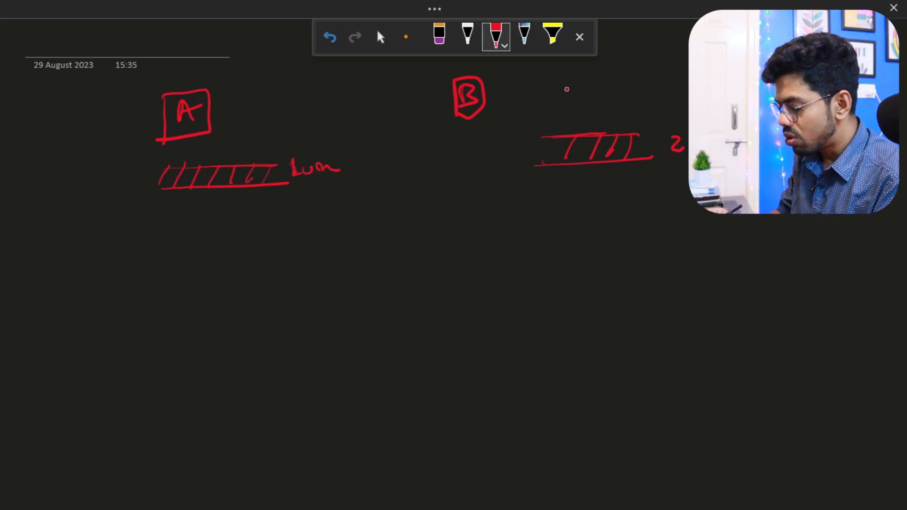
Draw a narrow red wire joining a wide hatched metal strip between the blocks and circle their junction.
drag(328, 254, 425, 246)
mouse_move(343, 268)
mouse_down()
mouse_move(422, 259)
mouse_move(422, 229)
mouse_move(524, 217)
mouse_up()
mouse_move(427, 260)
mouse_down()
mouse_move(427, 271)
mouse_move(534, 264)
mouse_up()
drag(440, 228, 427, 274)
drag(465, 224, 449, 266)
mouse_move(487, 222)
mouse_down()
mouse_move(474, 261)
mouse_move(485, 264)
mouse_up()
drag(518, 221, 500, 258)
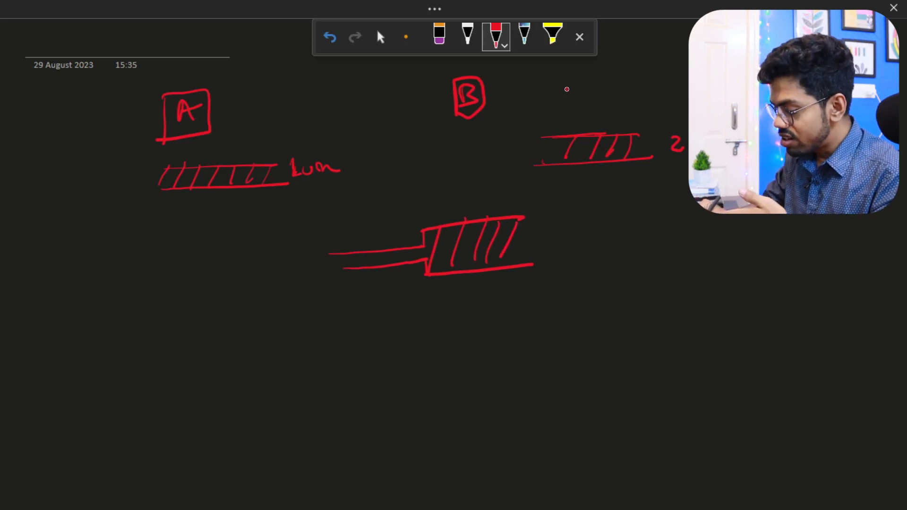
mouse_move(424, 209)
mouse_down()
mouse_move(407, 286)
mouse_move(411, 202)
mouse_up()
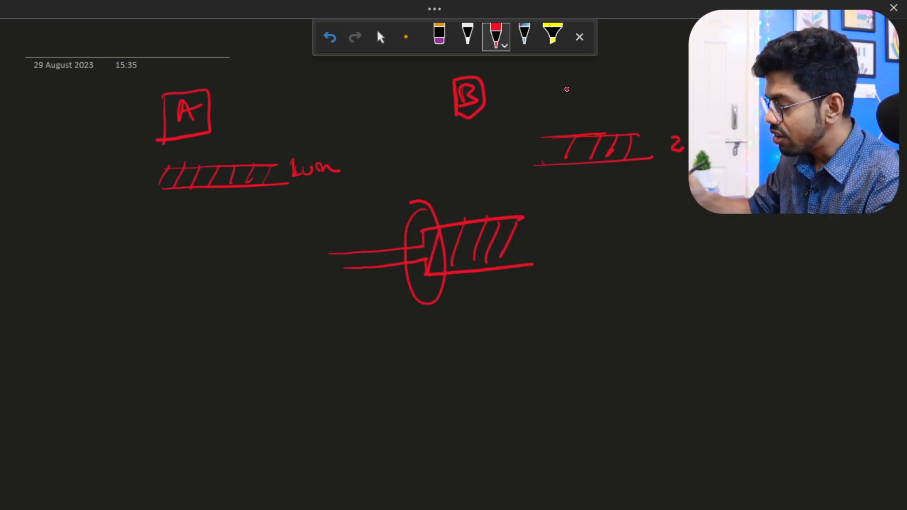
Change the pen colour to light blue and draw a horizontal wire whose width is marked with an arrow as 1um.
click(496, 35)
click(502, 220)
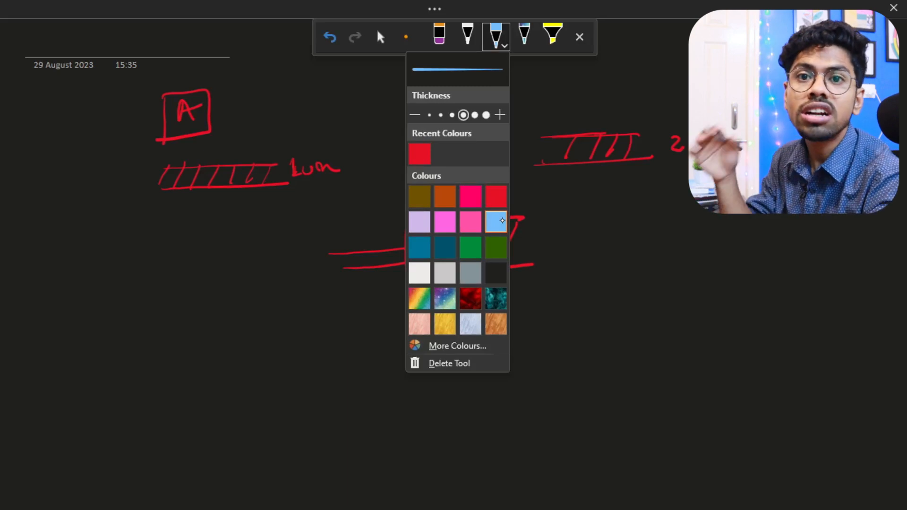
click(613, 272)
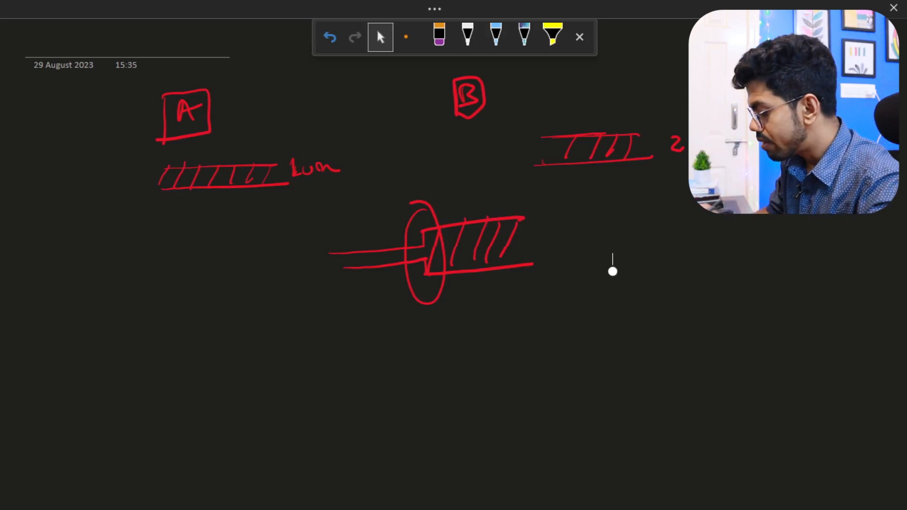
click(496, 36)
drag(626, 203, 735, 199)
drag(626, 234, 741, 230)
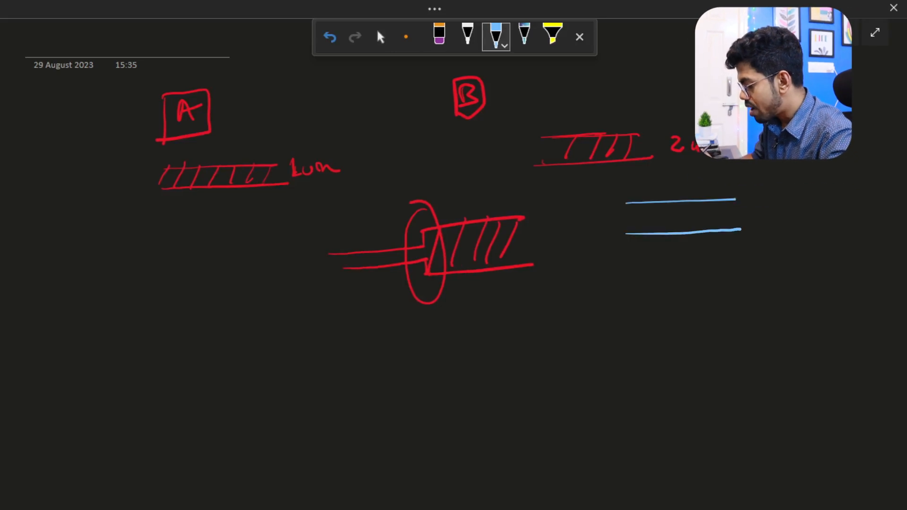
mouse_move(687, 204)
mouse_down()
mouse_move(688, 225)
mouse_move(692, 212)
mouse_move(701, 218)
mouse_up()
mouse_move(710, 212)
mouse_down()
mouse_move(710, 219)
mouse_move(748, 216)
mouse_up()
Draw three thin parallel horizontal wires in light blue beneath the blue 1um wire.
drag(661, 267, 735, 263)
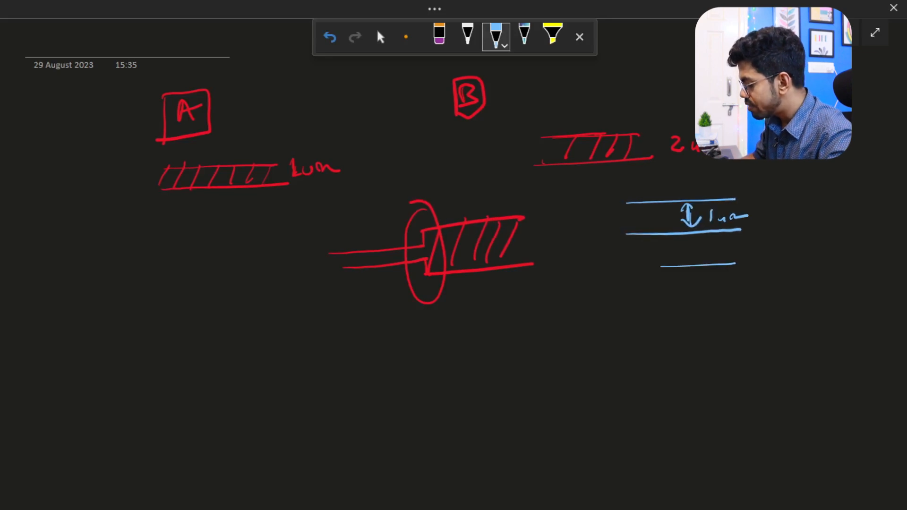
drag(672, 276, 741, 273)
mouse_move(657, 301)
mouse_down()
mouse_move(737, 296)
mouse_move(736, 306)
mouse_up()
mouse_move(653, 331)
mouse_down()
mouse_move(724, 325)
mouse_move(723, 333)
mouse_up()
Draw a longer light-blue wire below the three thin ones and label it 1um.
drag(640, 364, 802, 354)
drag(600, 393, 814, 373)
drag(622, 366, 648, 363)
drag(811, 373, 827, 372)
drag(687, 366, 688, 378)
drag(693, 370, 728, 378)
Label the thin wires .5um and mark the vertical distance between the two outer blue wires with an arrow as 10um.
mouse_move(764, 256)
mouse_down()
mouse_move(758, 271)
mouse_move(797, 266)
mouse_up()
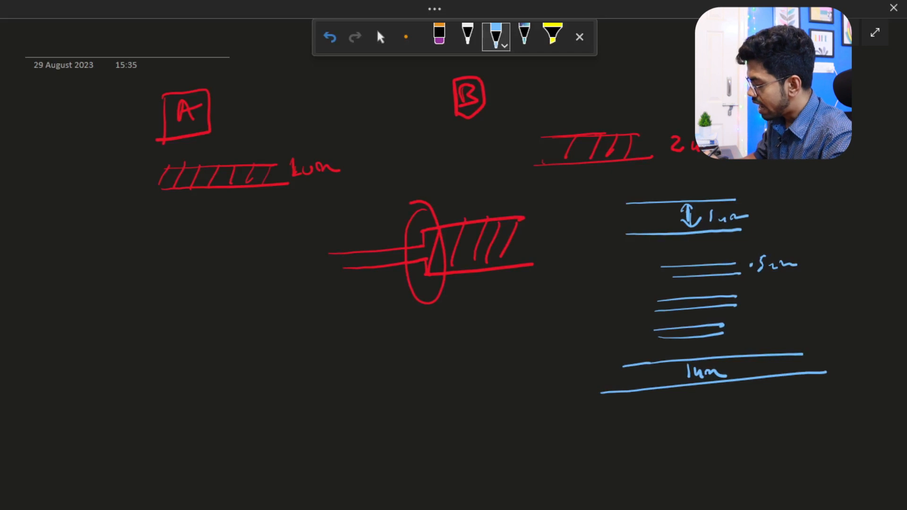
mouse_move(587, 220)
mouse_down()
mouse_move(620, 218)
mouse_move(599, 258)
mouse_up()
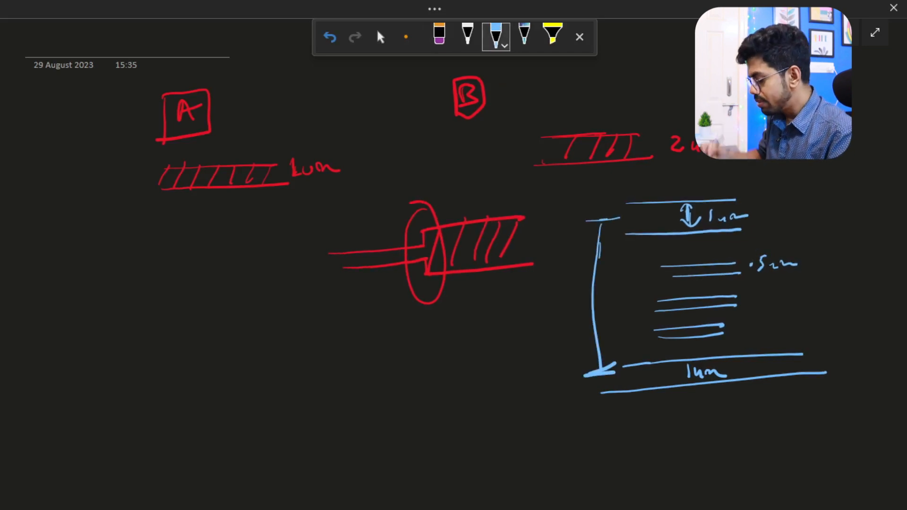
mouse_move(536, 293)
mouse_down()
mouse_move(535, 307)
mouse_move(544, 292)
mouse_move(584, 299)
mouse_up()
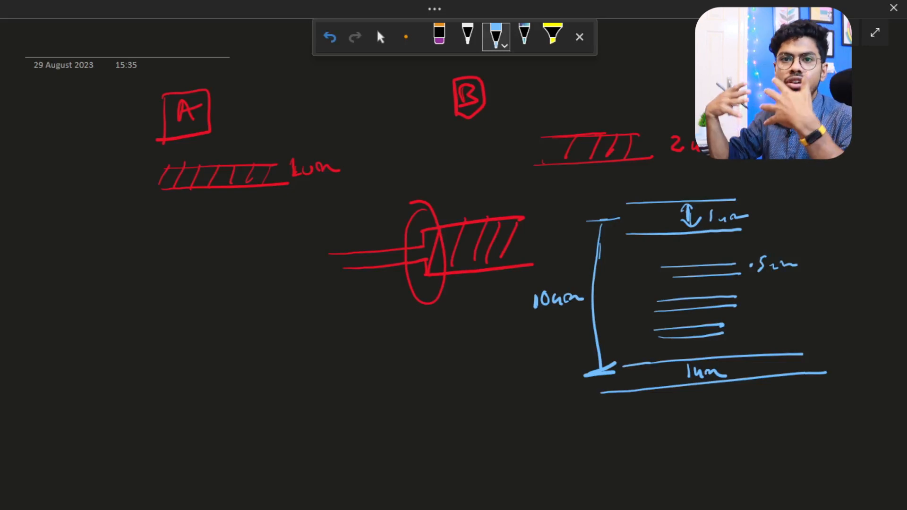
Draw a short hatched light-blue strip below the circled junction and extend its lower edge into a longer line.
drag(239, 299, 343, 295)
drag(253, 323, 328, 320)
drag(260, 291, 251, 320)
drag(273, 295, 266, 318)
mouse_move(287, 295)
mouse_down()
mouse_move(282, 316)
mouse_move(296, 317)
mouse_up()
drag(319, 294, 312, 318)
mouse_move(325, 295)
mouse_down()
mouse_move(323, 319)
mouse_move(370, 297)
mouse_up()
drag(385, 296, 468, 293)
drag(320, 316, 481, 310)
mouse_move(358, 292)
mouse_down()
mouse_move(339, 316)
mouse_move(358, 312)
mouse_up()
drag(373, 313, 453, 294)
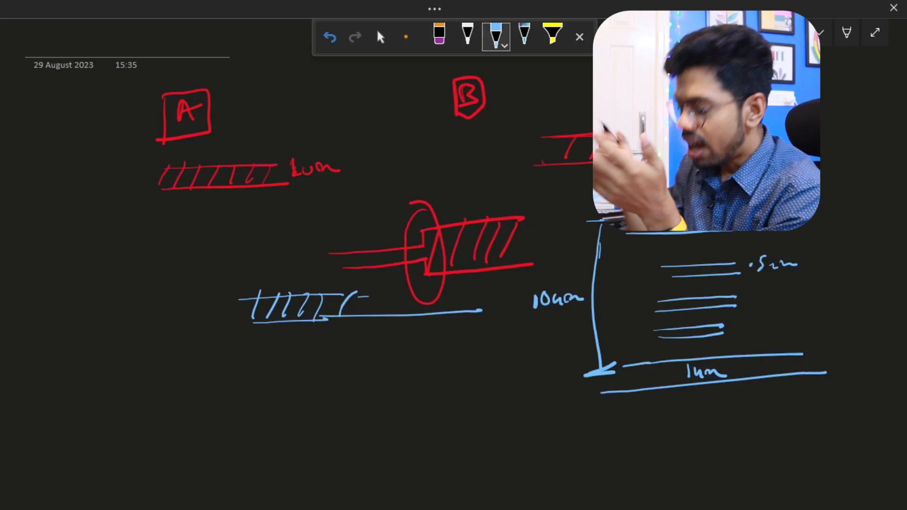
Sketch the dashed upper and lower edges of another light-blue strip beneath the short hatched one.
drag(289, 364, 429, 357)
click(371, 359)
drag(446, 356, 459, 357)
drag(283, 400, 291, 399)
drag(315, 395, 360, 392)
click(383, 391)
drag(413, 391, 440, 390)
click(452, 389)
Trace the dashed strip with solid edges and fill its full length with diagonal hatching.
mouse_move(295, 365)
mouse_down()
mouse_move(296, 399)
mouse_move(470, 355)
mouse_up()
drag(298, 395, 466, 382)
drag(317, 361, 300, 388)
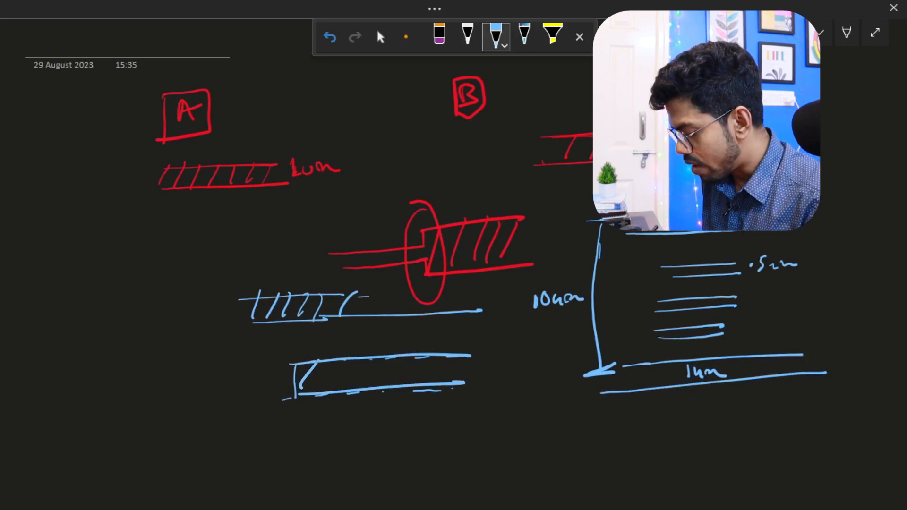
drag(350, 359, 334, 388)
drag(370, 358, 359, 388)
drag(406, 360, 391, 385)
mouse_move(433, 357)
mouse_down()
mouse_move(418, 384)
mouse_move(444, 382)
mouse_up()
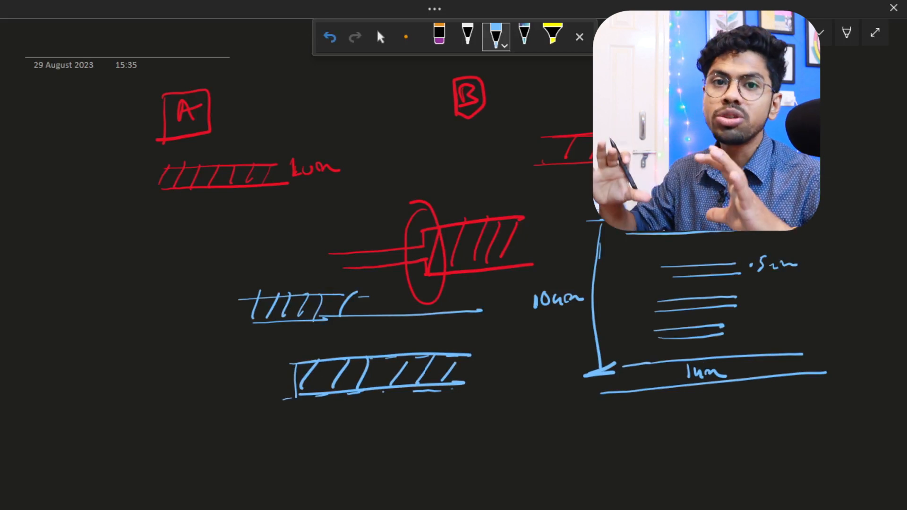
drag(567, 279, 550, 279)
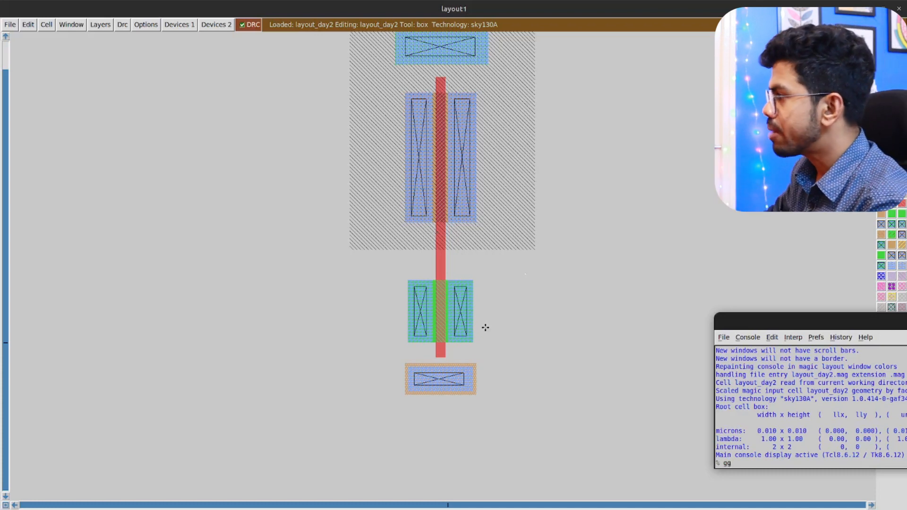
Switch to the Magic layout window and display the grid over the layout_day2 cell.
key(g)
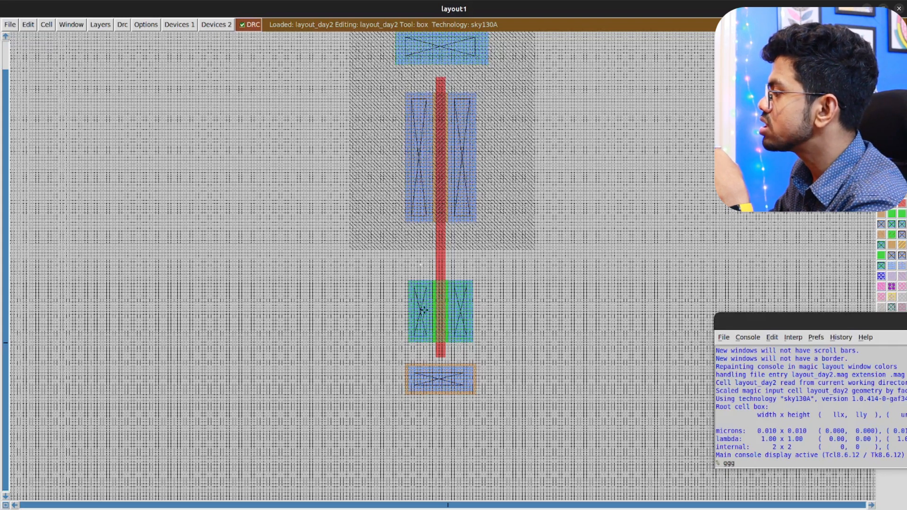
scroll(425, 175, up, 2)
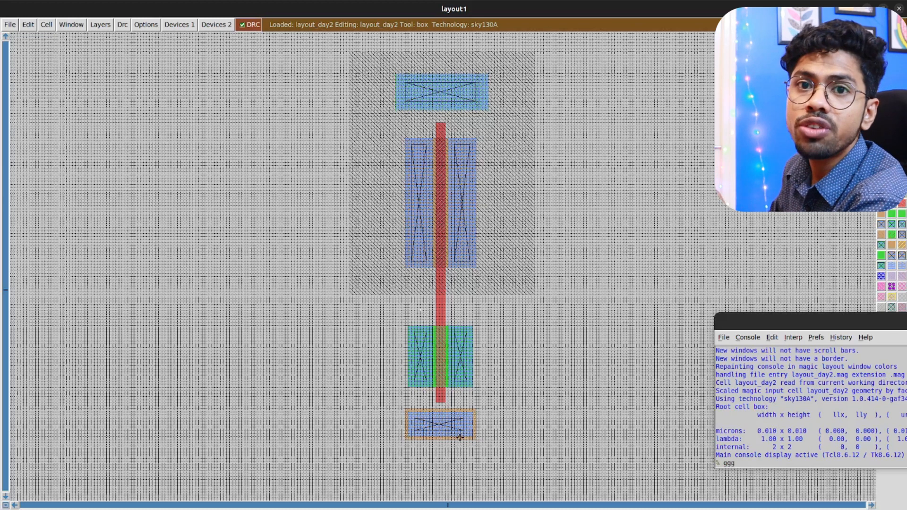
scroll(439, 90, up, 1)
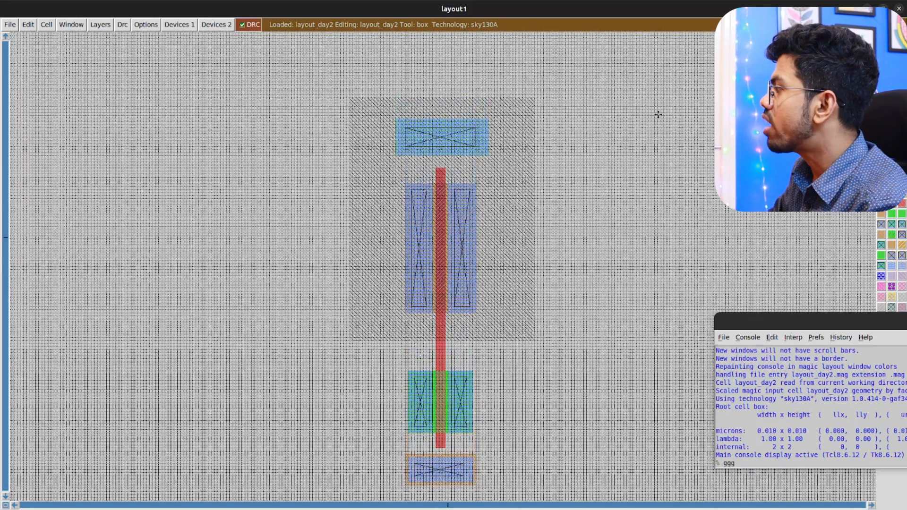
scroll(270, 181, down, 1)
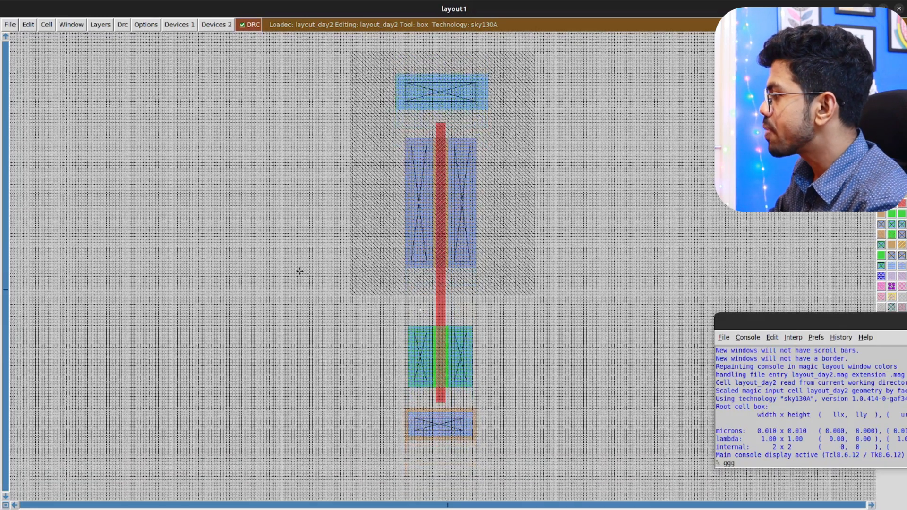
scroll(367, 417, up, 3)
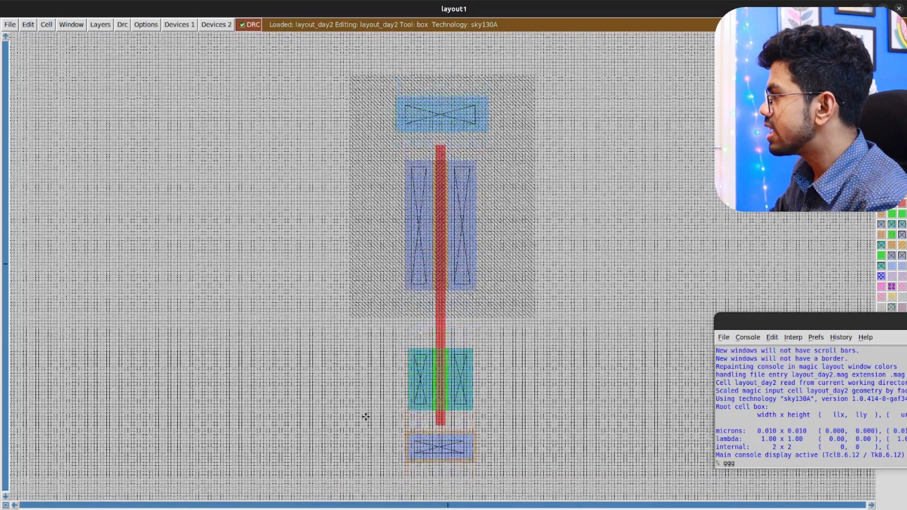
Paint horizontal m1 rails across the contact at the top of the layout and the contact at its bottom.
click(239, 181)
right_click(660, 141)
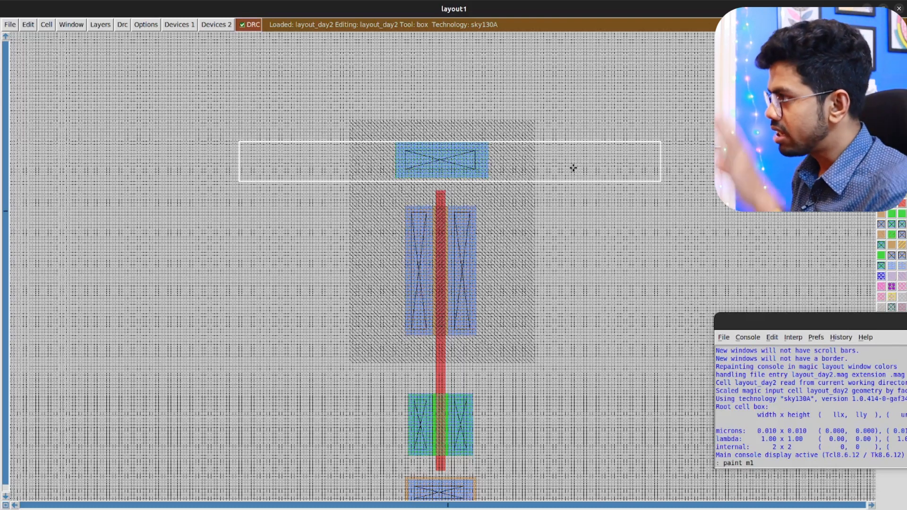
key(Return)
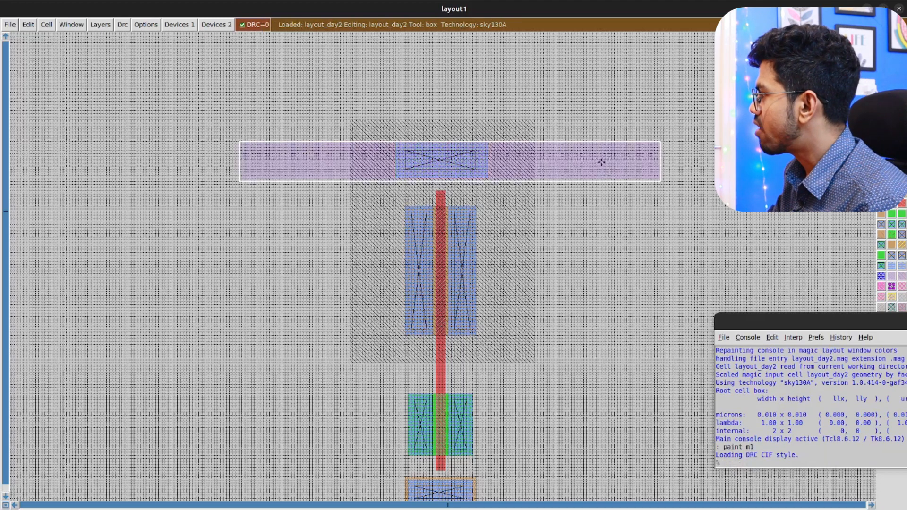
scroll(573, 168, down, 2)
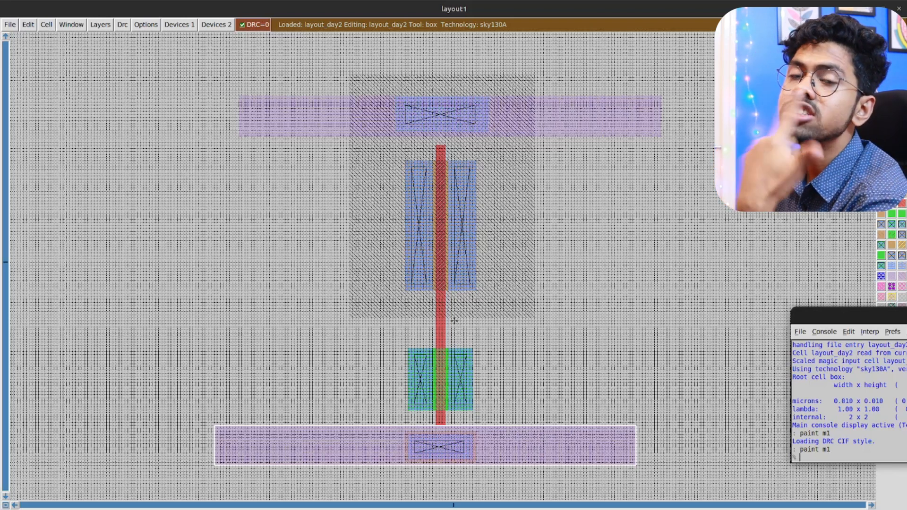
scroll(399, 342, down, 1)
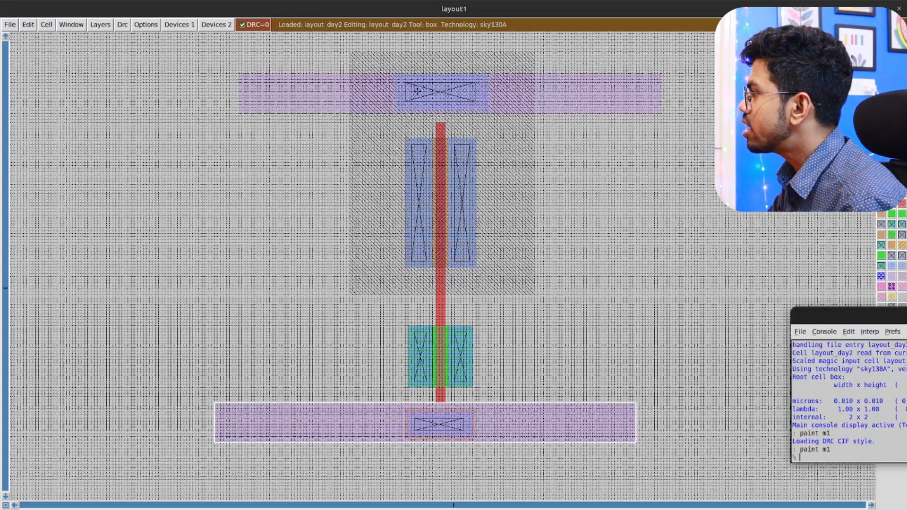
scroll(409, 105, up, 2)
scroll(374, 407, down, 2)
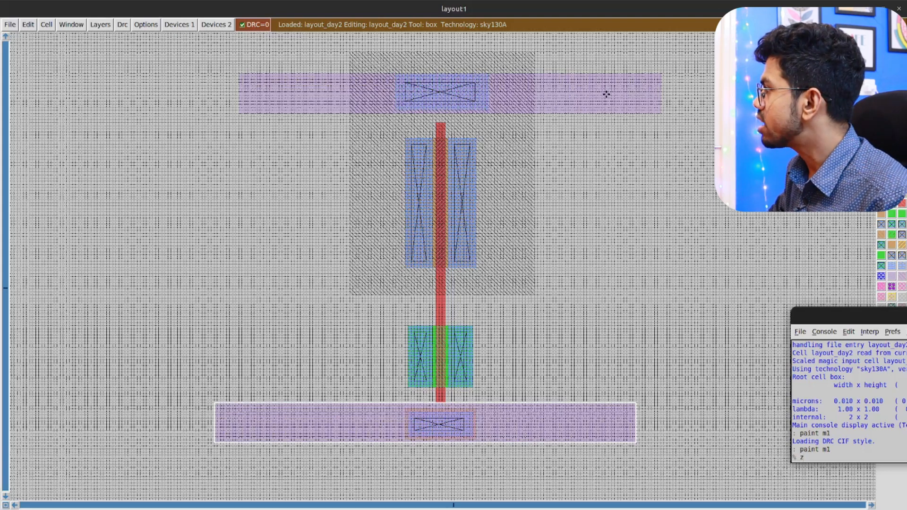
Place the box at a point on the upper metal1 rail and attach the label vdd there with the label command.
key(z)
scroll(543, 198, up, 3)
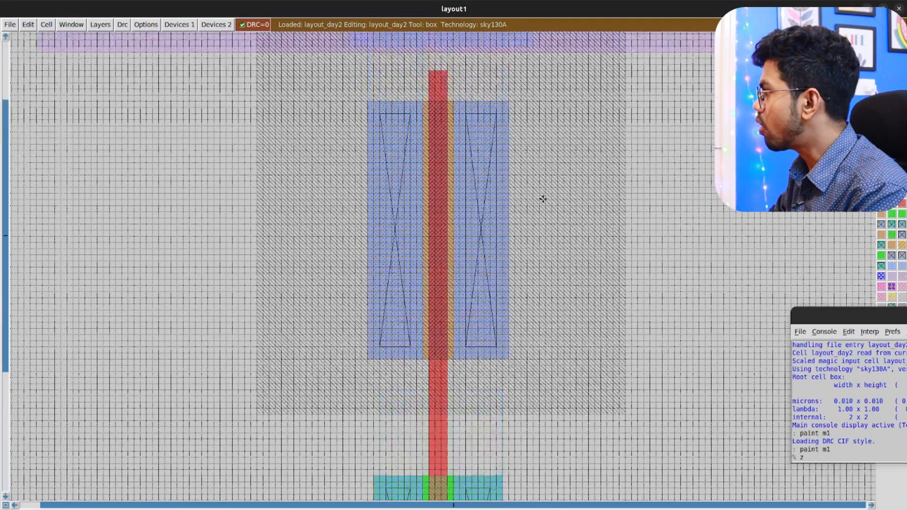
shift+scroll(543, 198, right, 2)
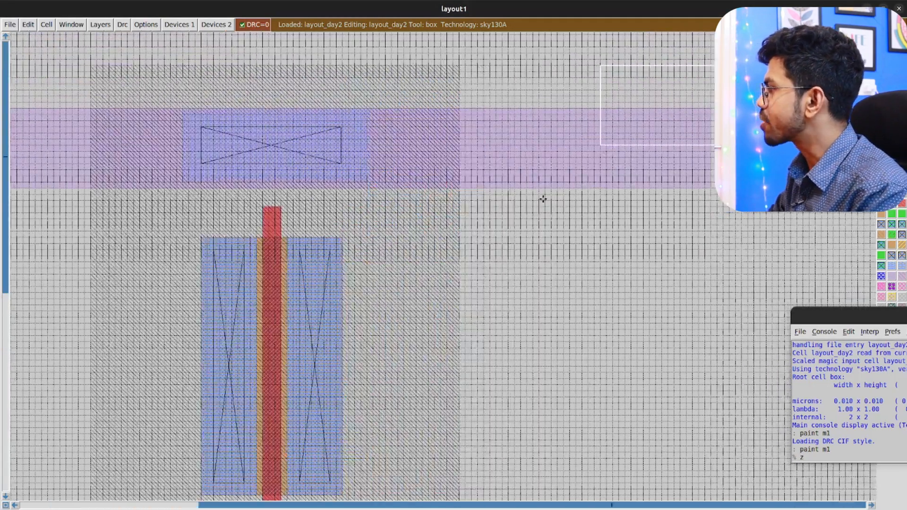
click(618, 151)
right_click(618, 152)
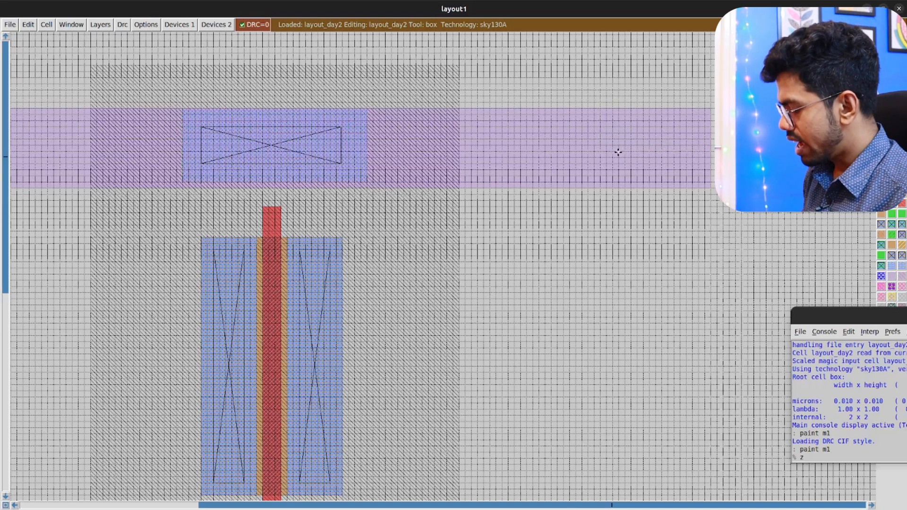
drag(838, 312, 572, 225)
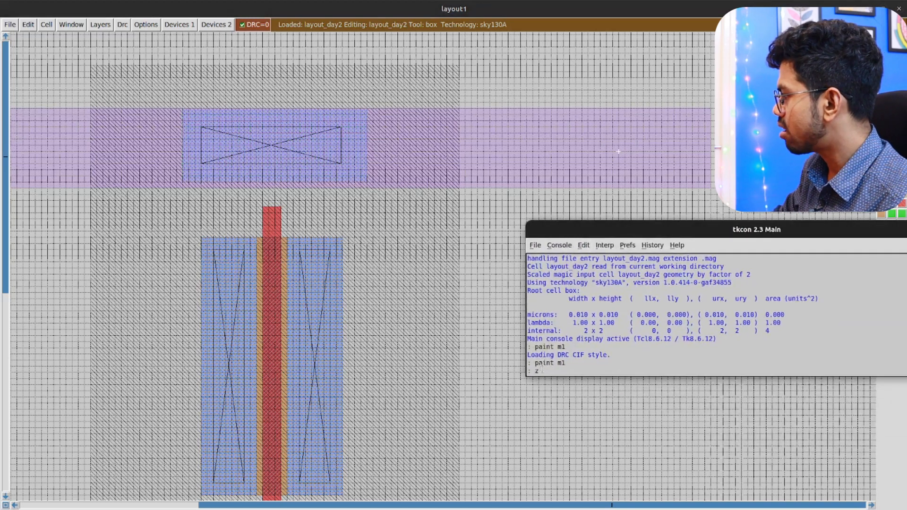
text(label)
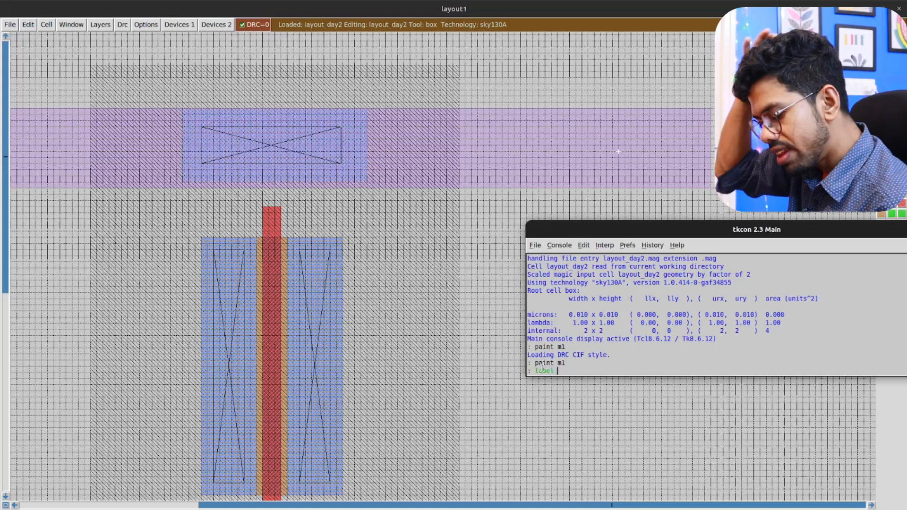
text( vdd)
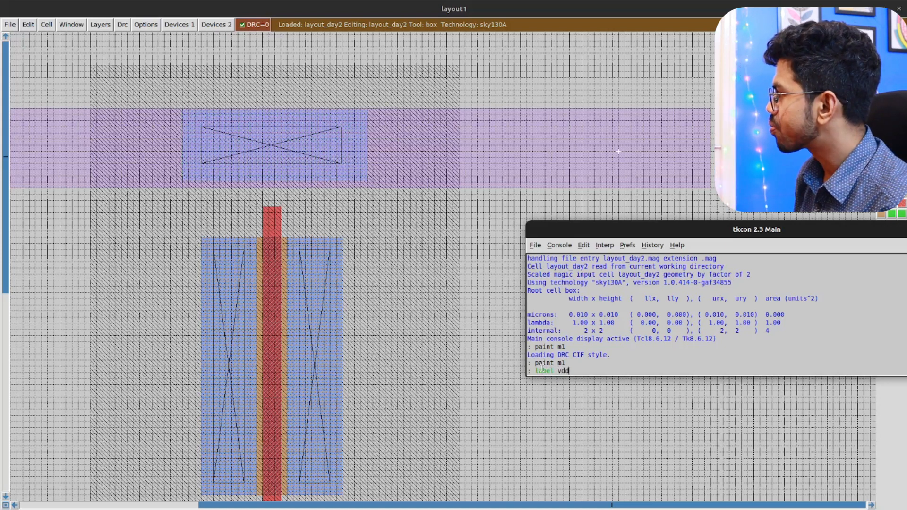
key(Return)
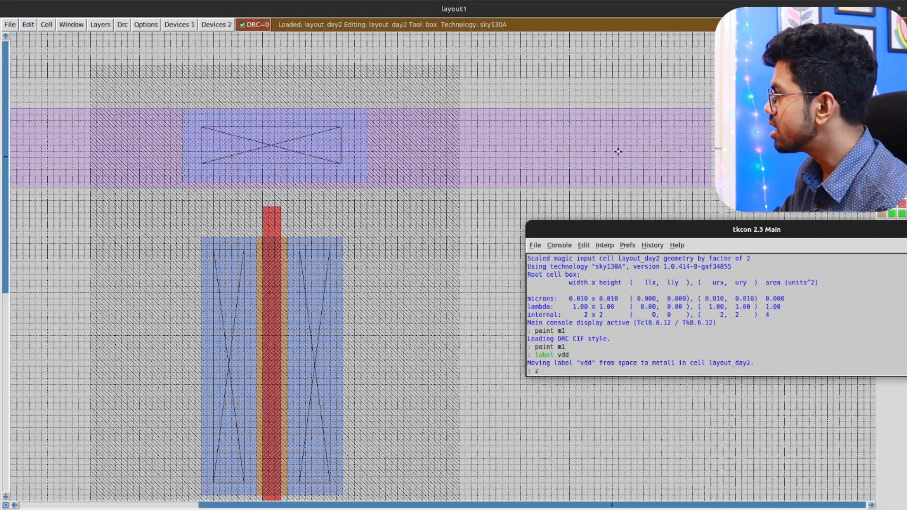
drag(628, 233, 633, 319)
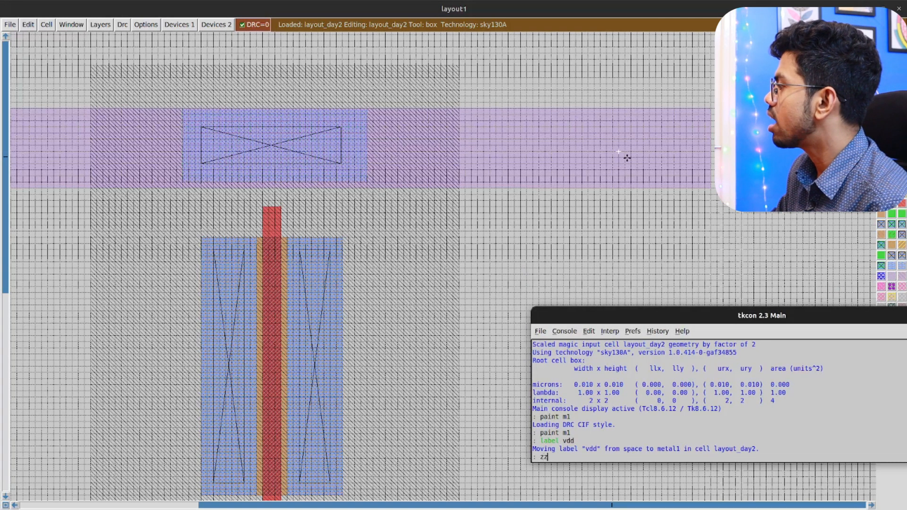
text(z)
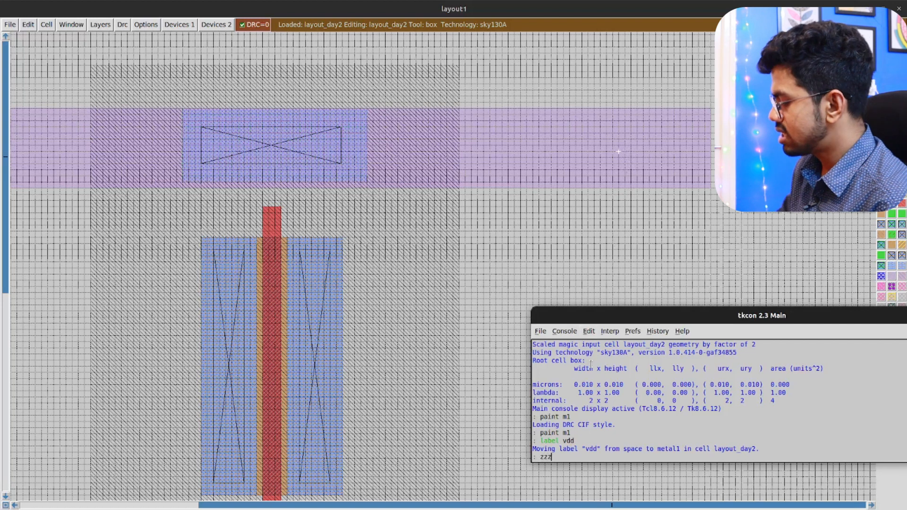
key(BackSpace)
key(BackSpace)
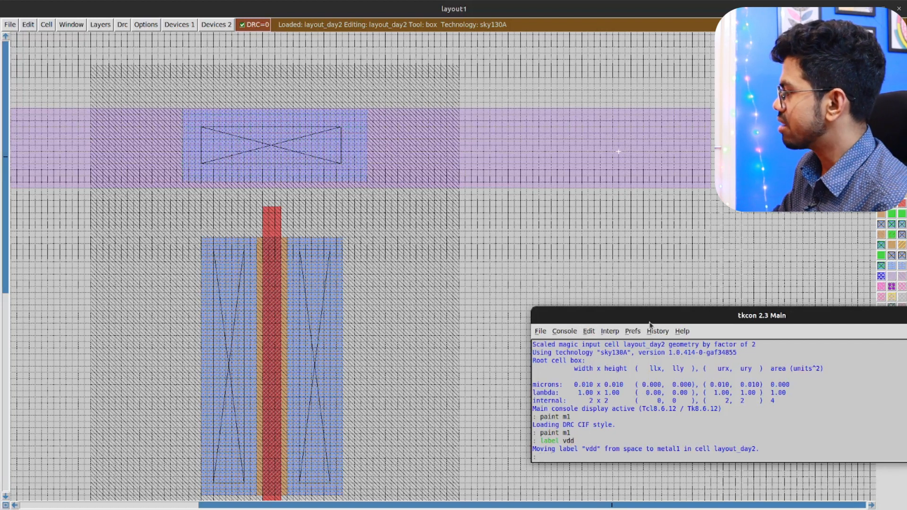
Examine the vdd label on the upper metal1 rail up close, with the console moved out of the way.
drag(649, 325, 671, 338)
scroll(630, 153, up, 1)
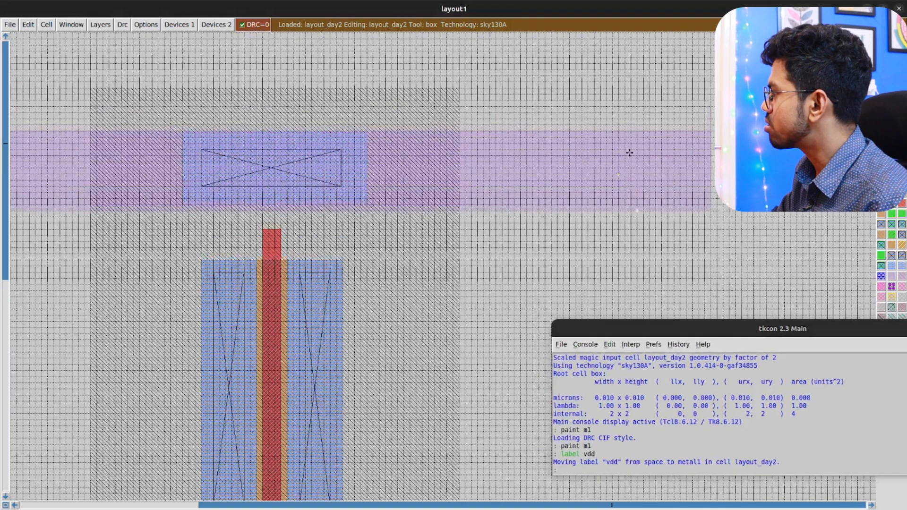
scroll(629, 152, up, 1)
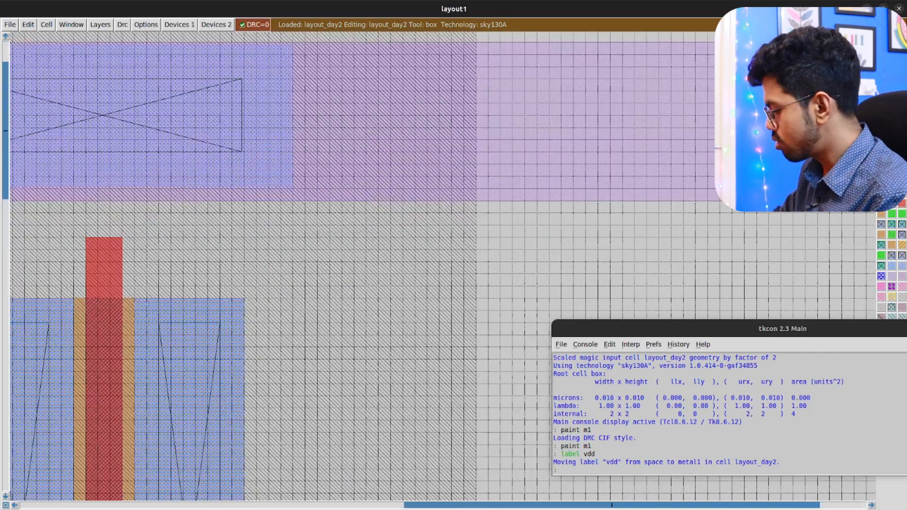
key(Right)
key(Right)
key(z)
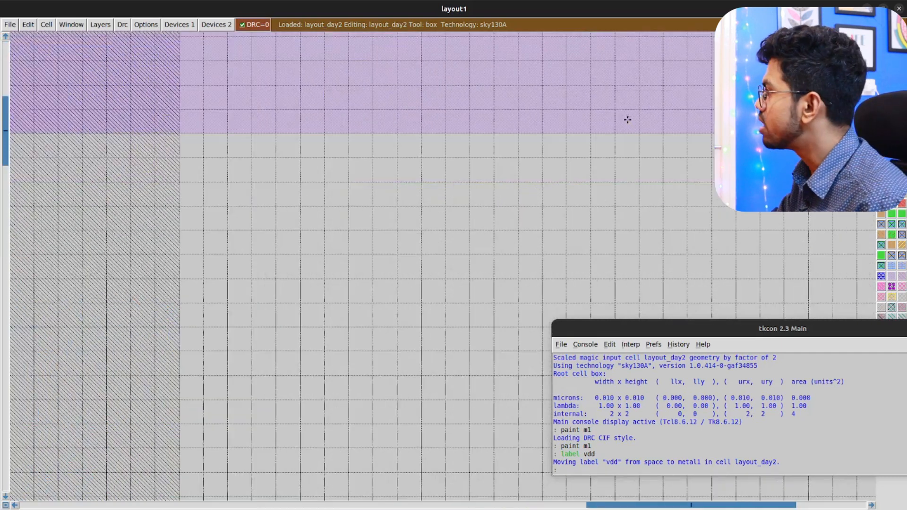
key(Up)
key(Up)
key(Up)
key(Up)
key(Right)
key(Right)
key(z)
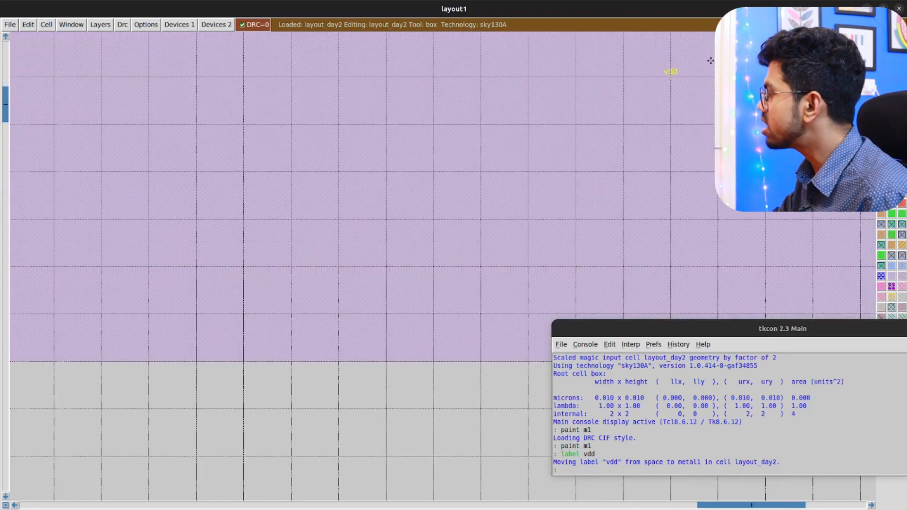
key(Up)
key(Up)
key(Right)
key(Right)
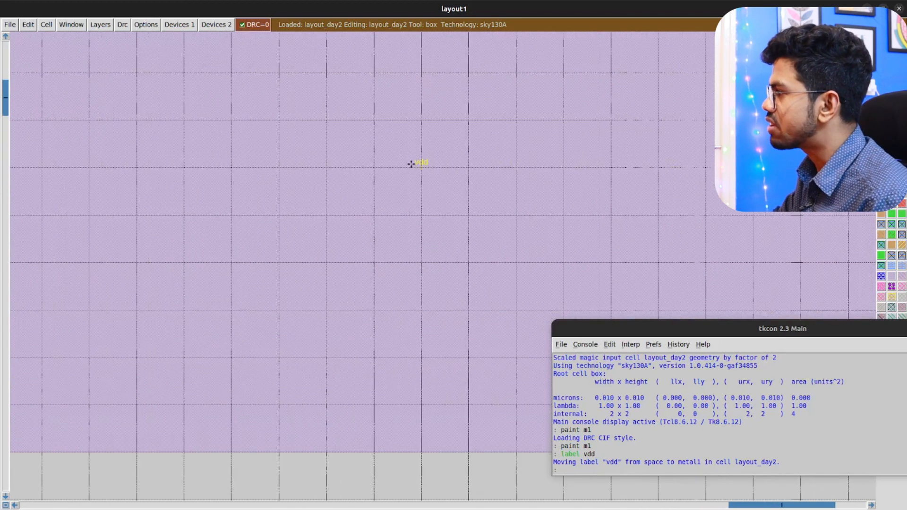
Attach the label vss to a point on the lower metal1 rail, to the right of its contact, with the label command.
key(shift+z)
key(shift+z)
key(shift+z)
key(shift+z)
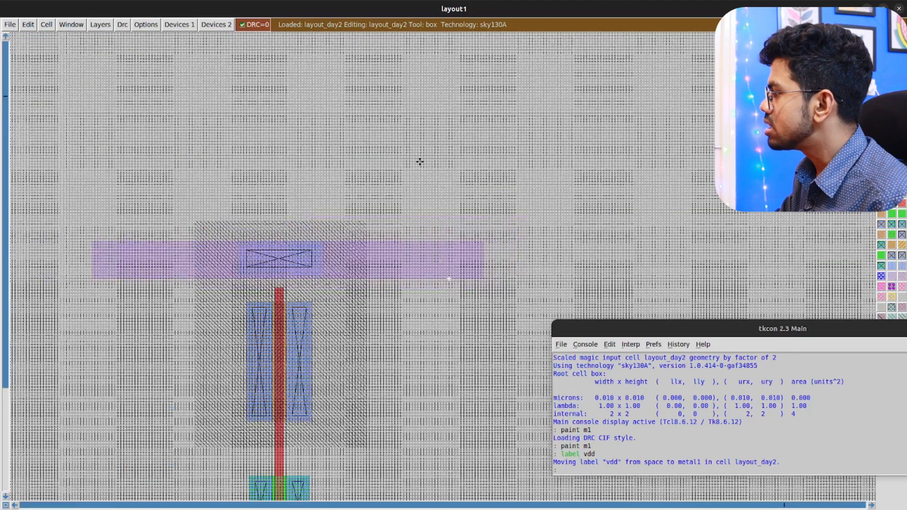
key(Down)
key(Down)
key(Down)
key(Down)
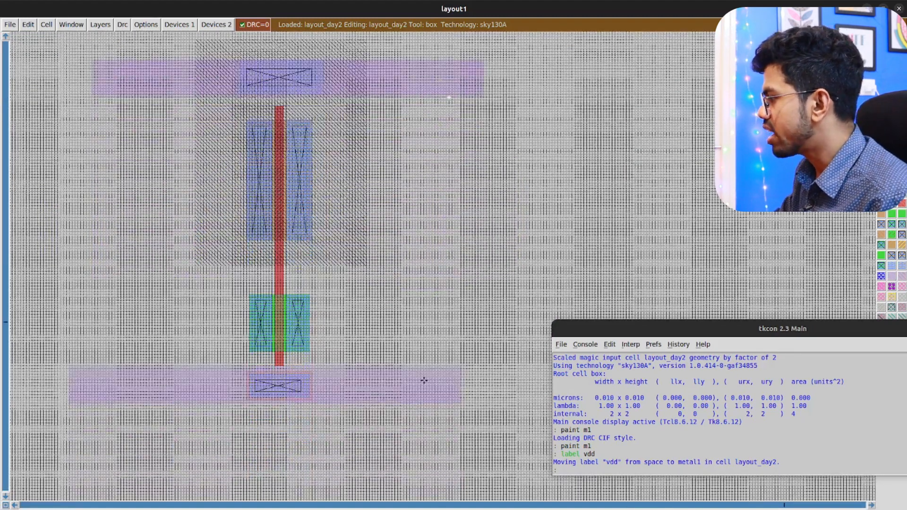
text(label vss)
key(Return)
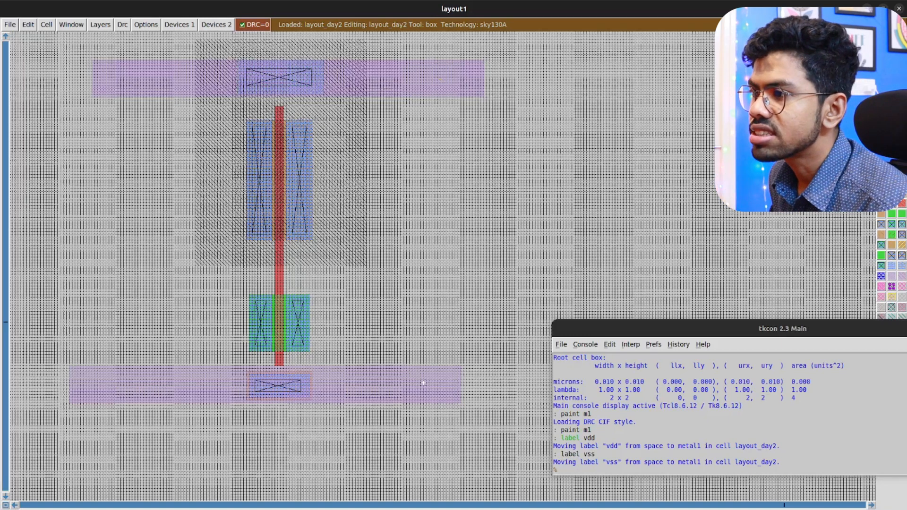
Switch to the browser's SkyWater process stack diagram, examine the layers connecting li to metal1, and return to the Magic layout.
key(alt+Tab)
scroll(350, 310, up, 3)
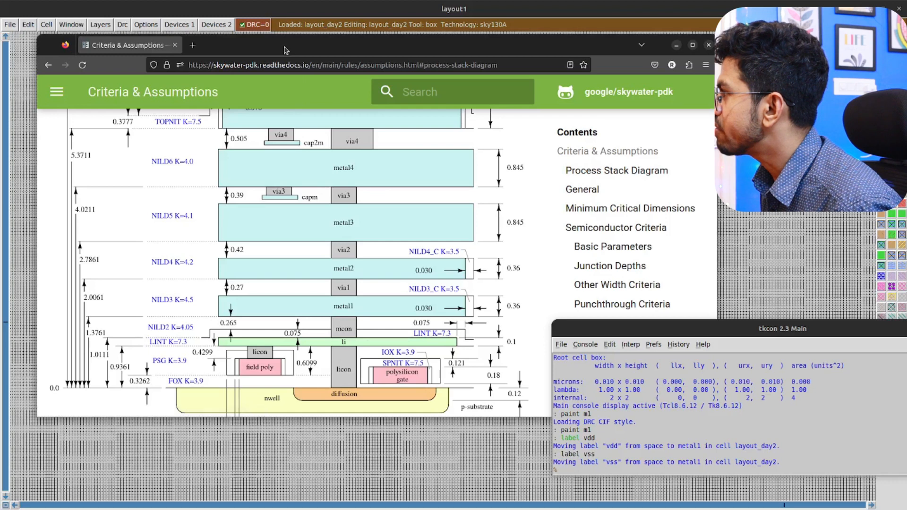
drag(284, 50, 283, 204)
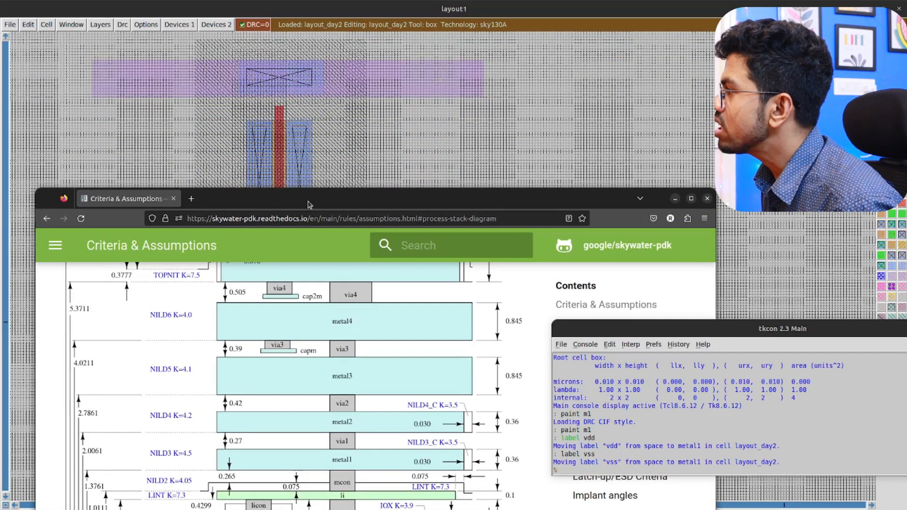
drag(310, 208, 316, 143)
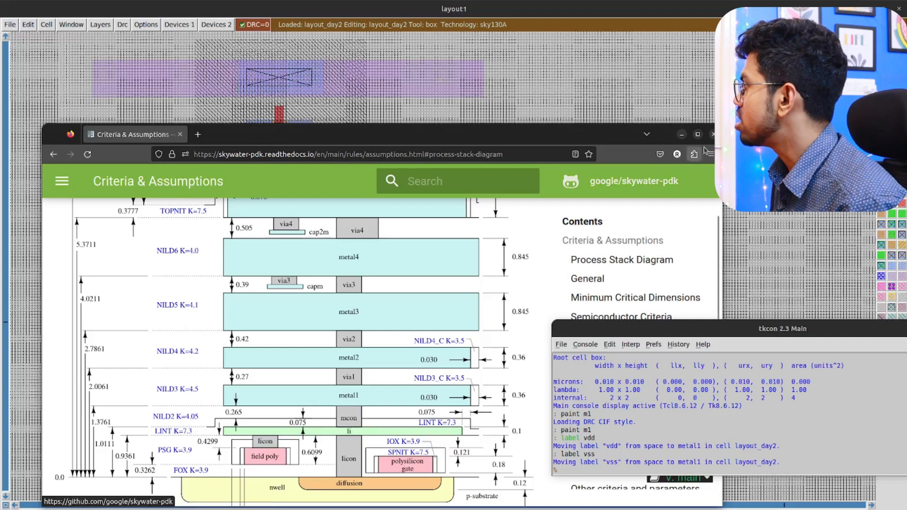
click(681, 135)
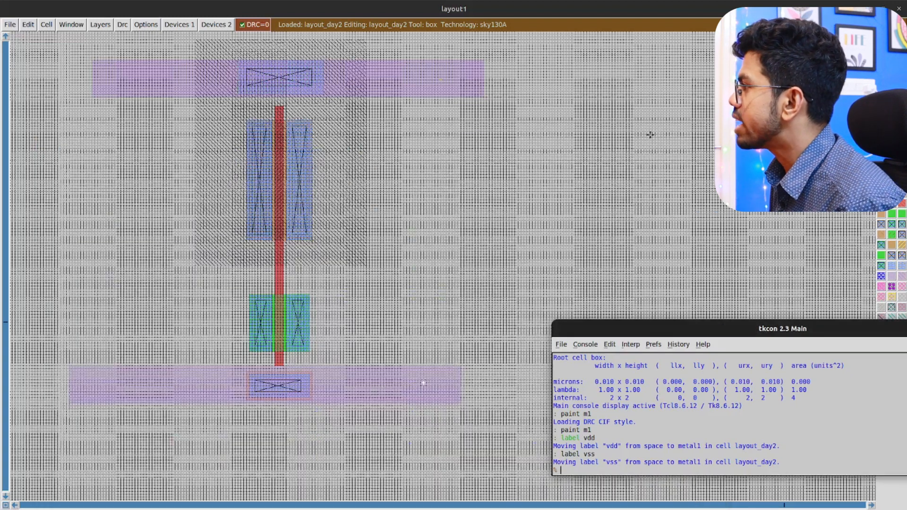
Draw a small box over the middle of the upper rail's contact and paint it with mcon.
click(261, 90)
right_click(287, 65)
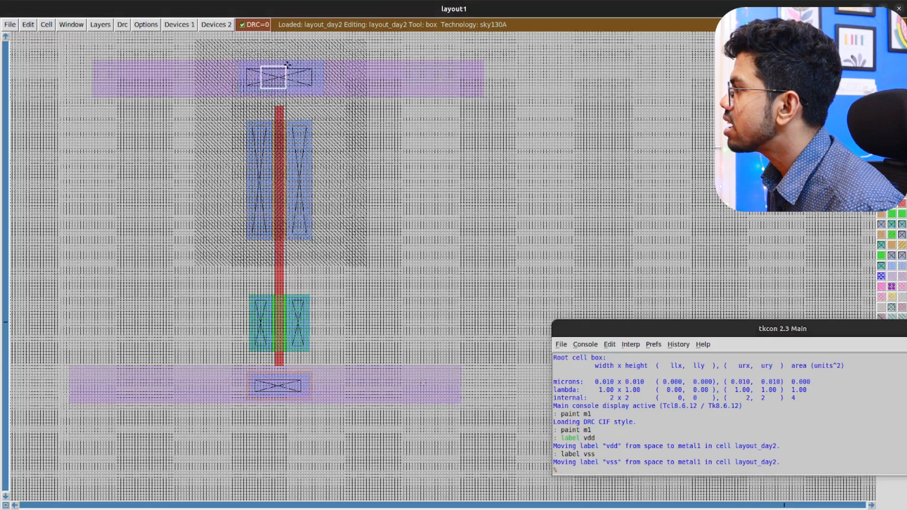
drag(615, 329, 511, 142)
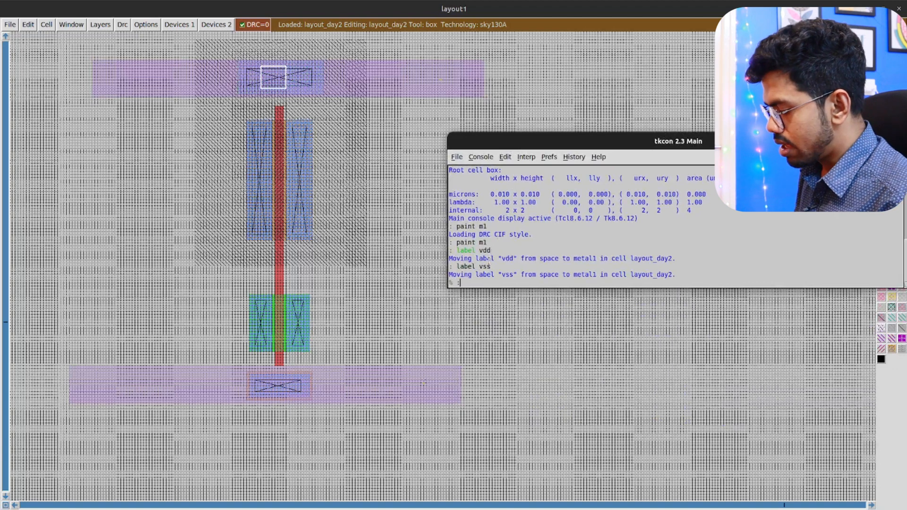
text(:paint mcon)
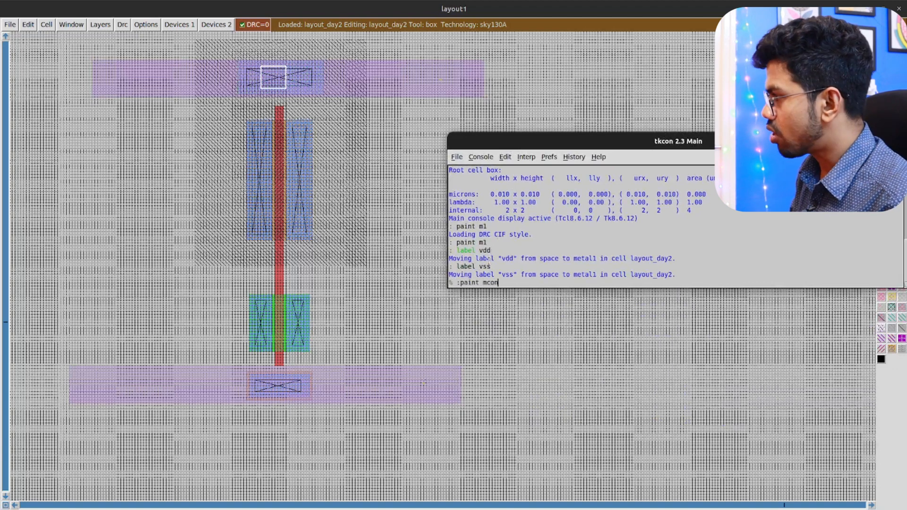
text(n)
key(Return)
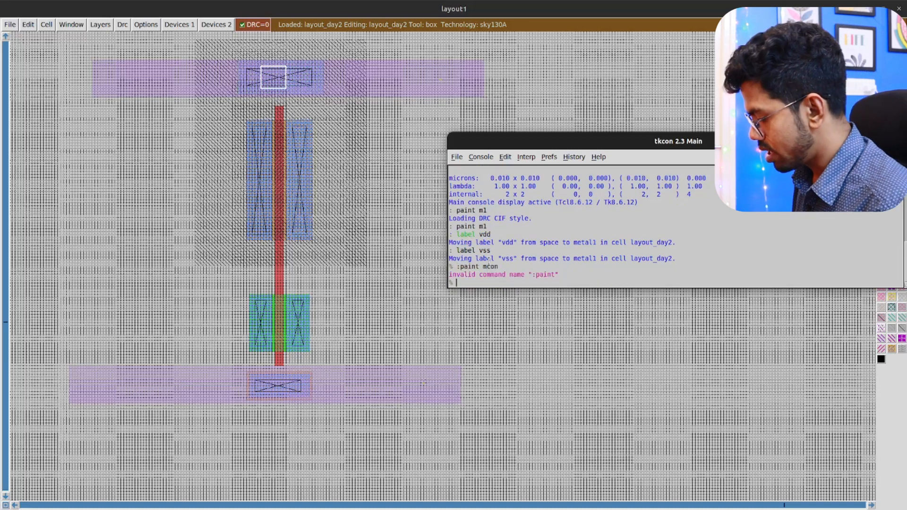
text(paint )
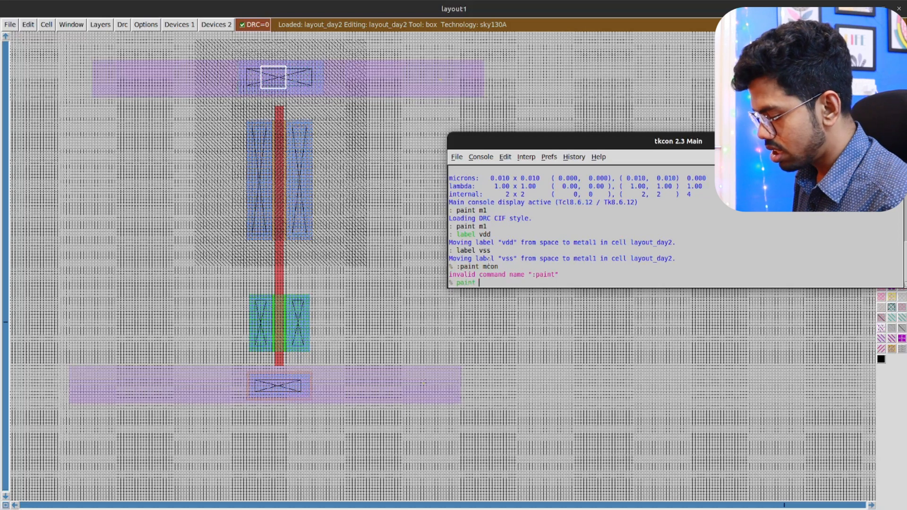
text(mcon)
key(Return)
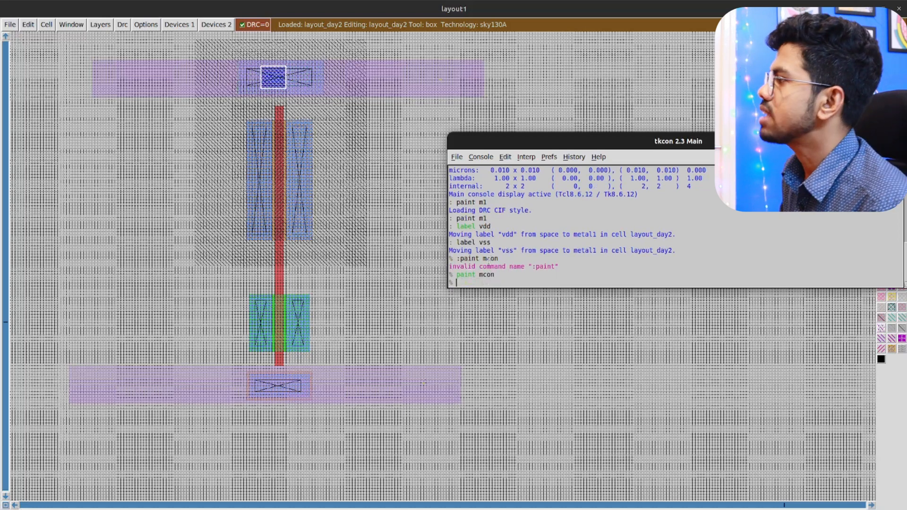
Move the same-size box onto the lower rail's contact and paint it with mcon.
drag(487, 143, 629, 150)
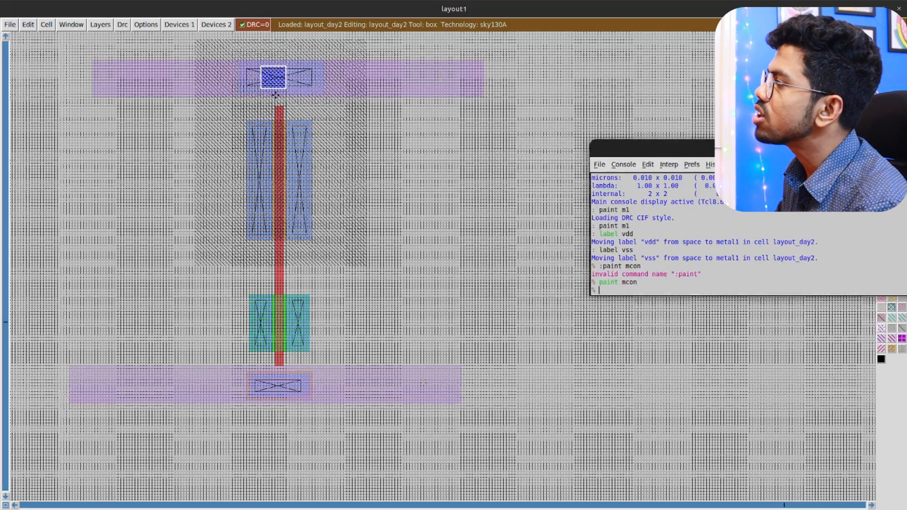
click(269, 394)
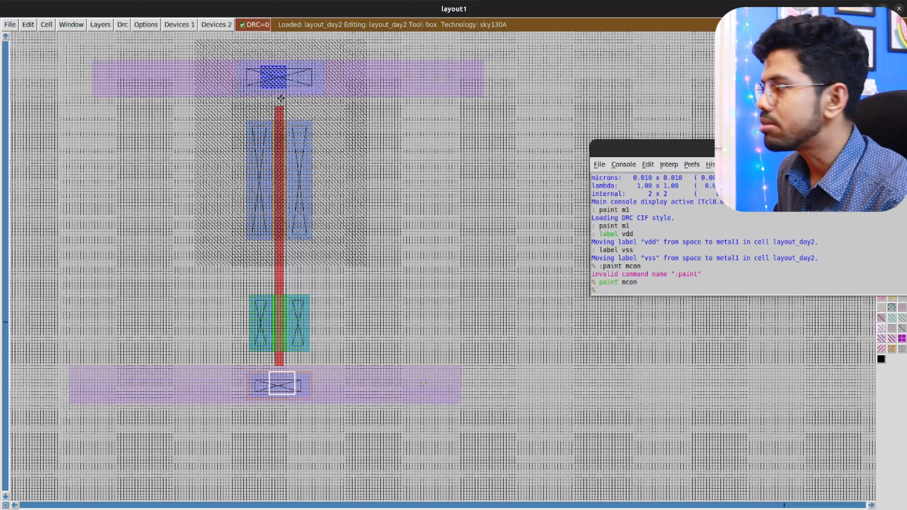
drag(651, 150, 466, 151)
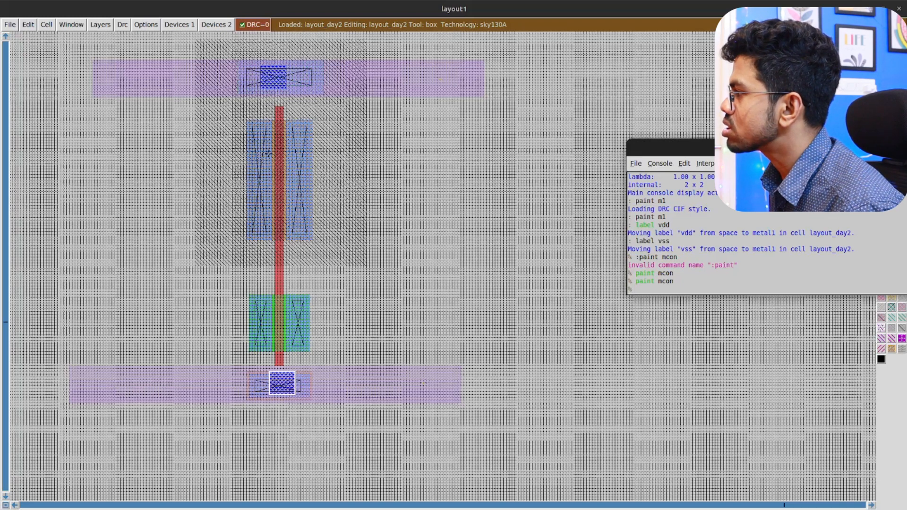
Paint vertical li straps connecting the upper and lower rail contacts to the left-hand contacts of their adjacent transistors.
scroll(260, 95, up, 1)
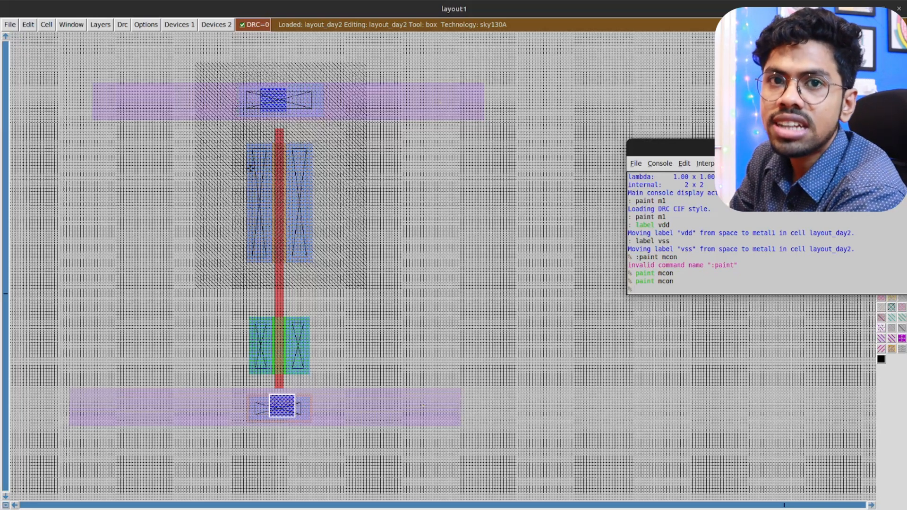
click(251, 173)
right_click(272, 84)
text(:paint li)
key(Return)
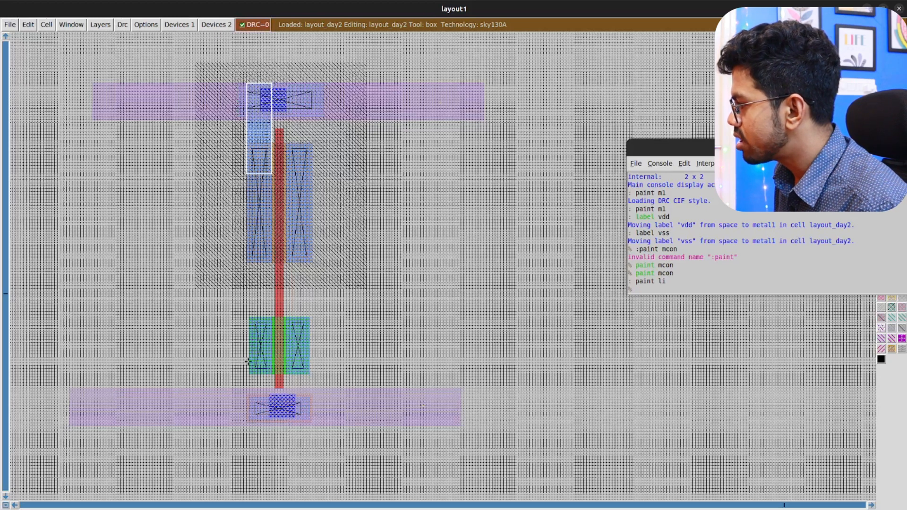
click(252, 424)
key(period)
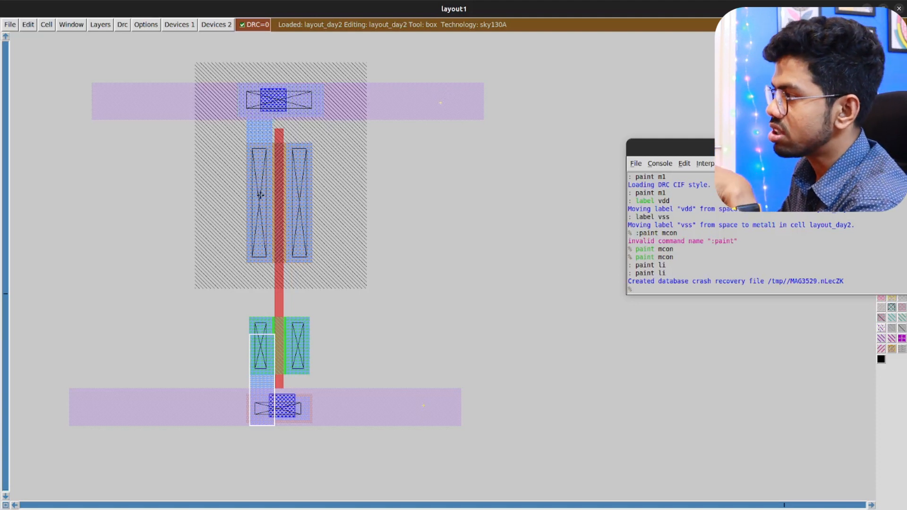
Check the connectivity of the upper vdd rail by expanding the selection from its metal1 through the connected layers.
click(423, 100)
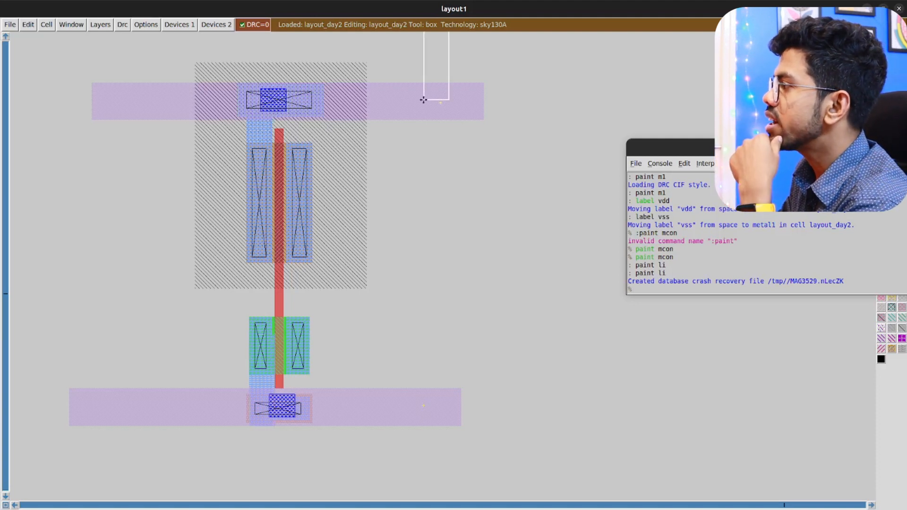
key(s)
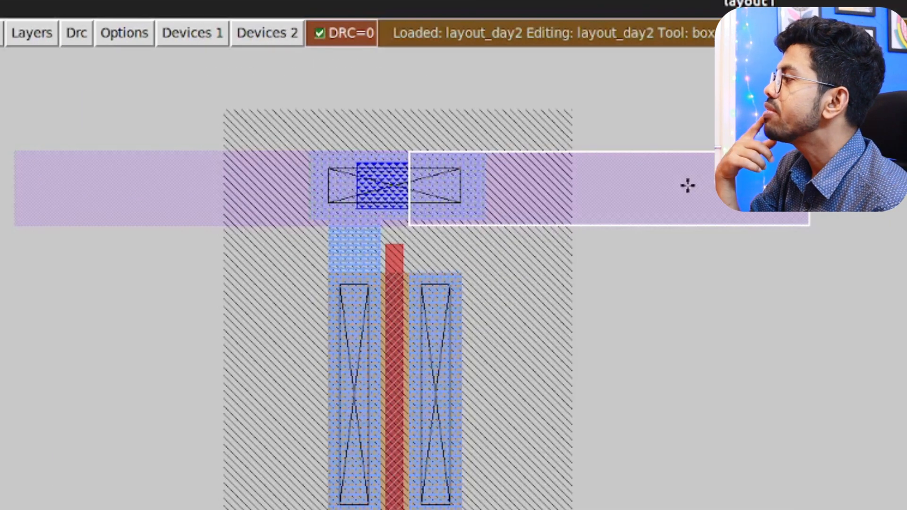
key(s)
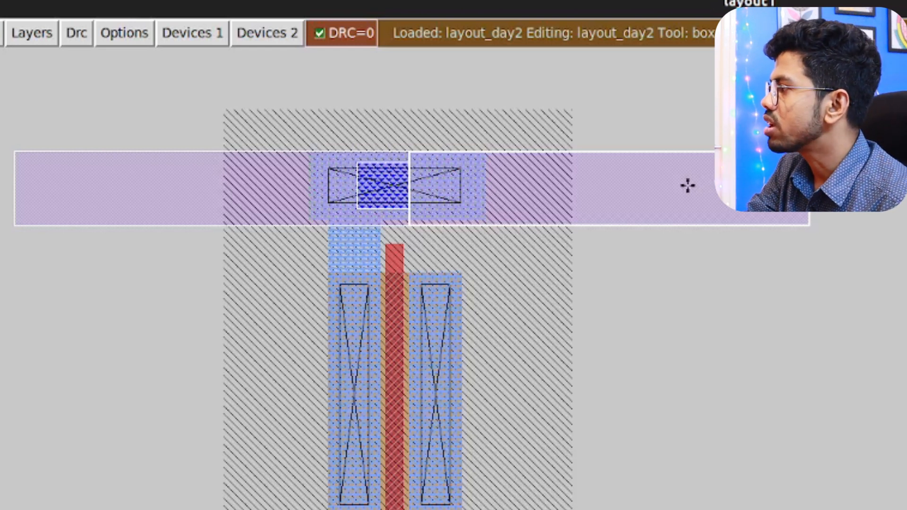
key(s)
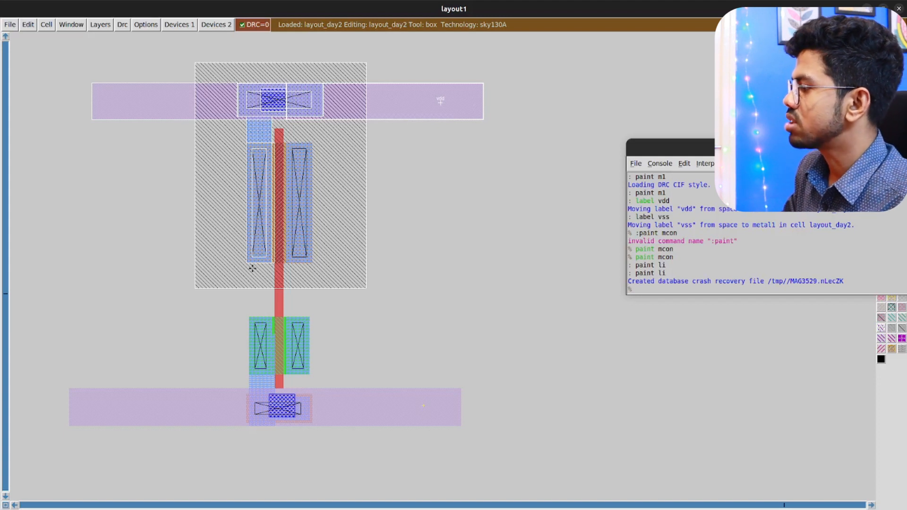
Check the connectivity of the lower vss rail by expanding the selection from its metal1 through the connected layers.
click(377, 407)
key(s)
key(s)
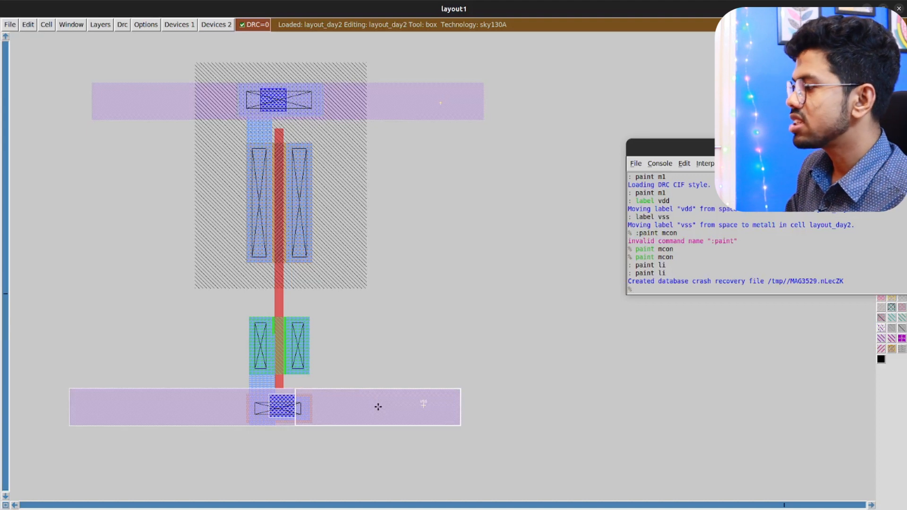
key(s)
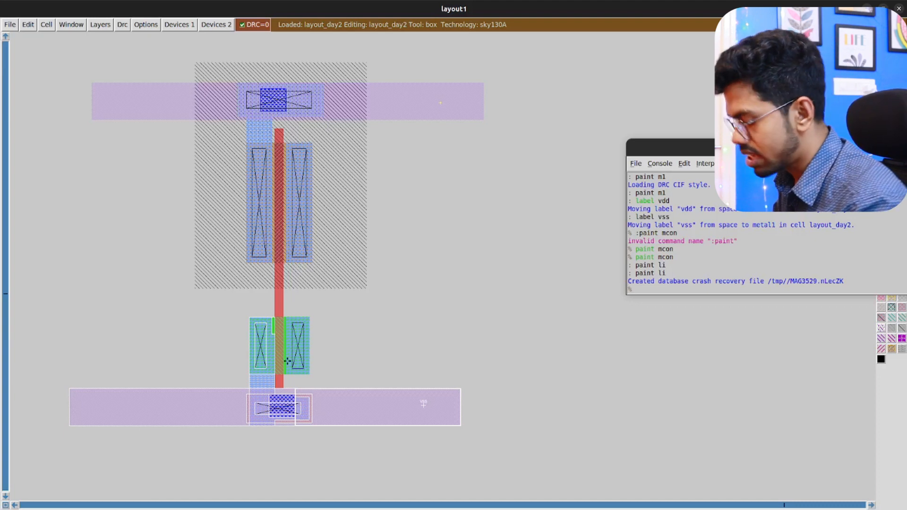
With the grid displayed, paint li between the two transistors' right-hand contacts and a horizontal m1 strip extending right from it.
key(g)
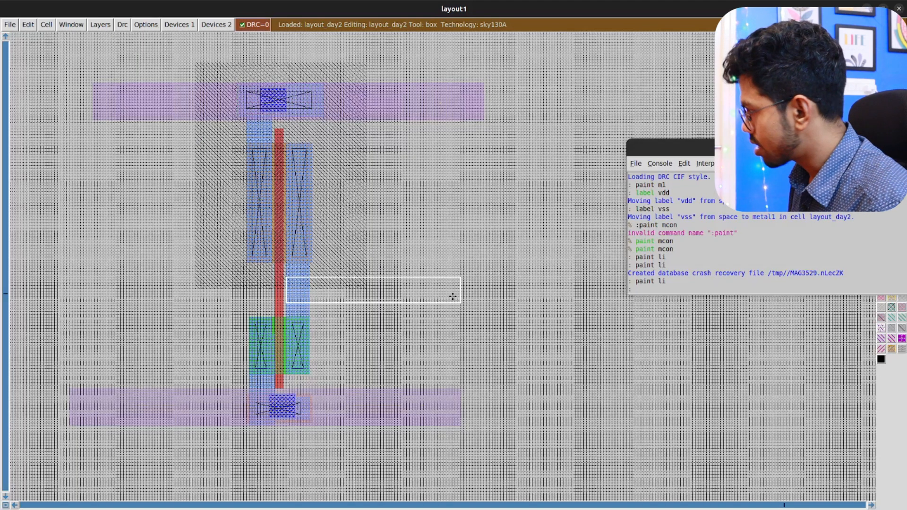
text(paint m1)
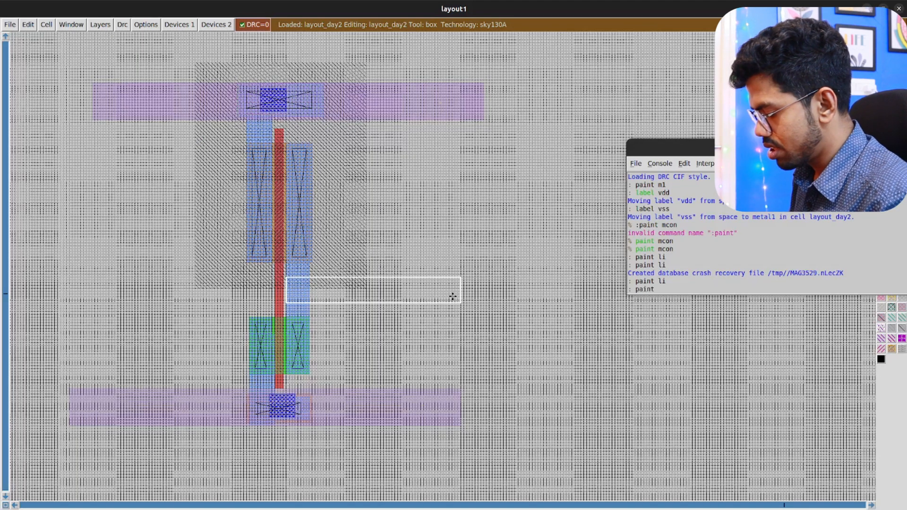
key(Return)
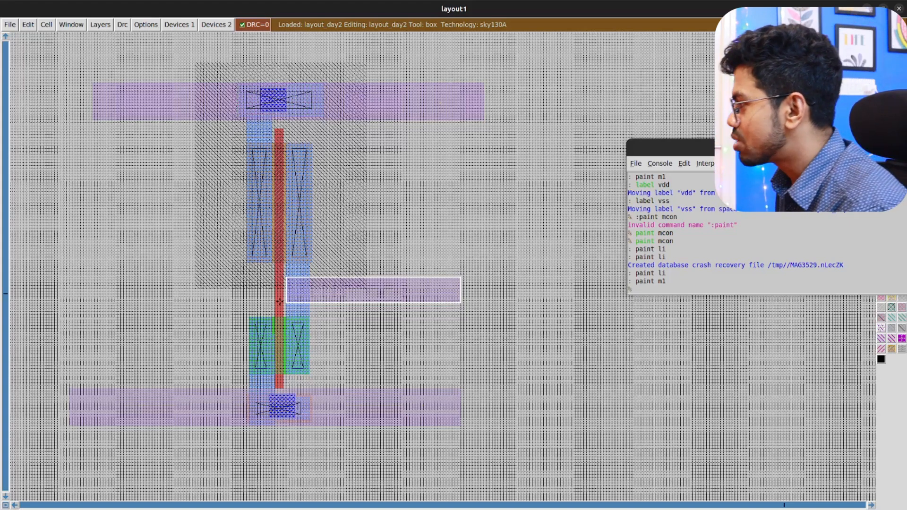
Paint a horizontal m1 strip extending left from the poly gate between the two transistors, and open the DRC Manager.
scroll(280, 301, up, 1)
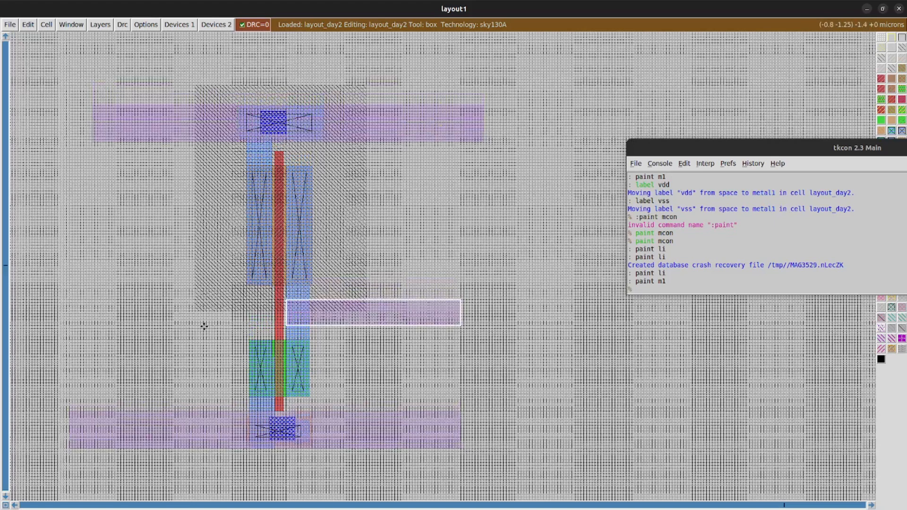
key(shift+z)
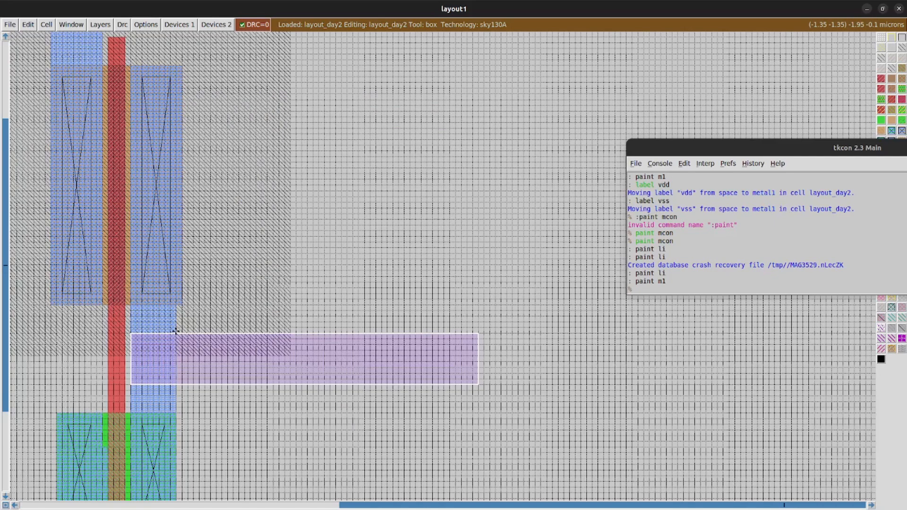
scroll(198, 348, left, 6)
click(175, 383)
right_click(374, 335)
text(: pai)
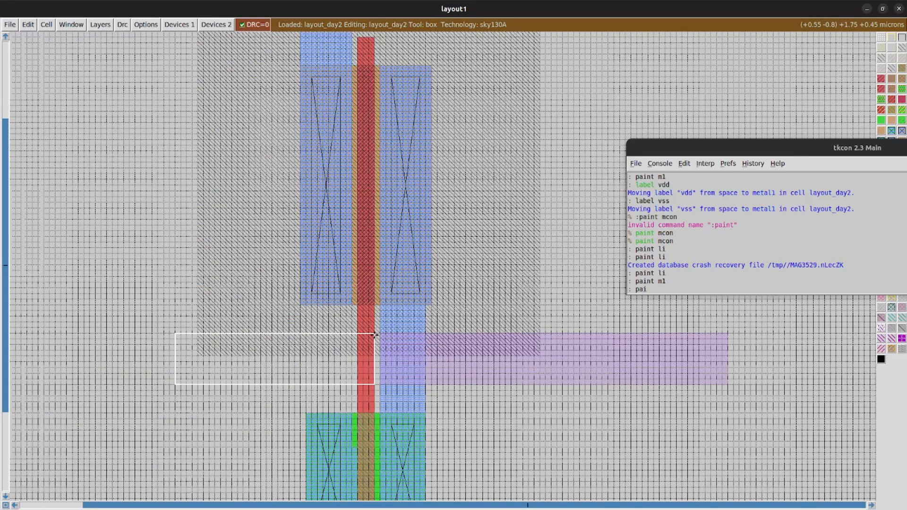
text(nt m1)
key(Return)
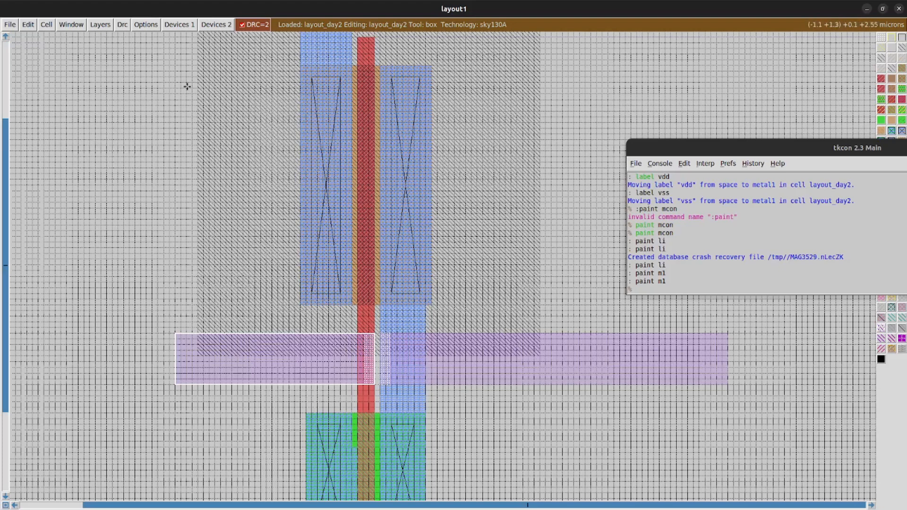
click(145, 25)
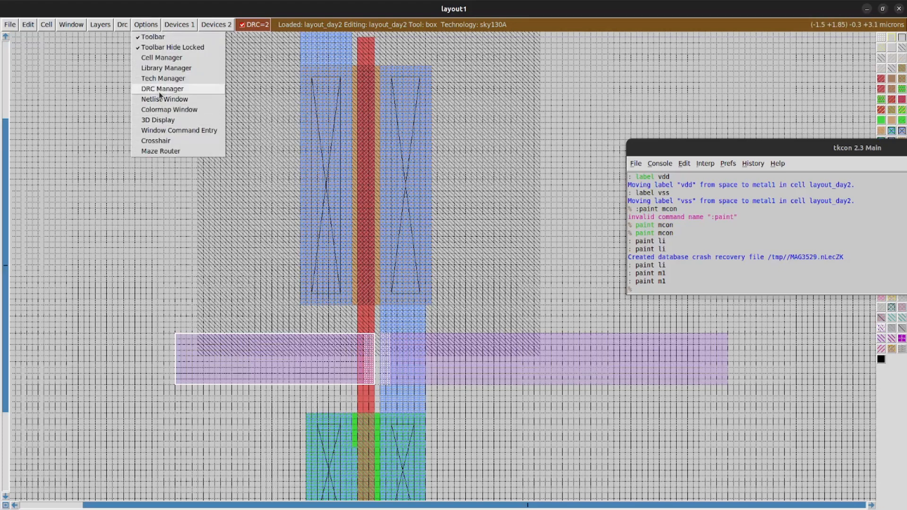
click(160, 89)
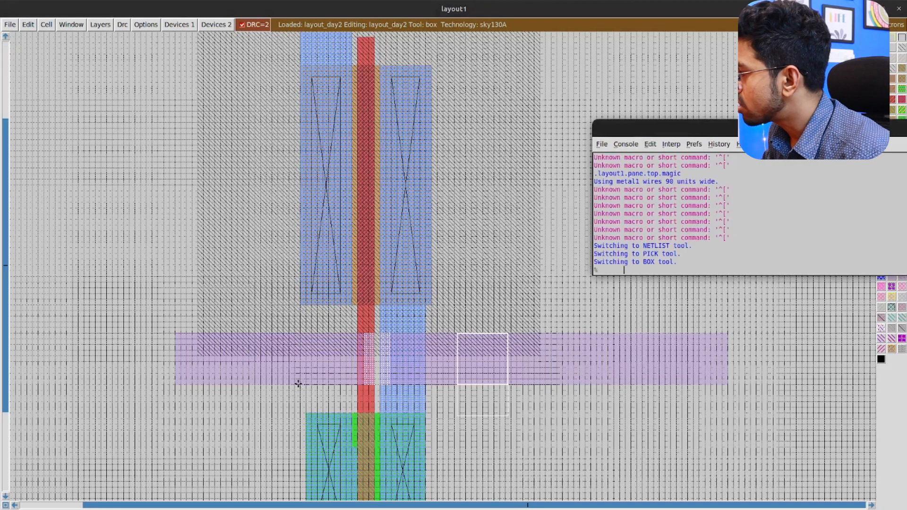
Erase m1 from the left strip between the left edge of the upper transistor's contact and the poly gate's right edge.
click(298, 383)
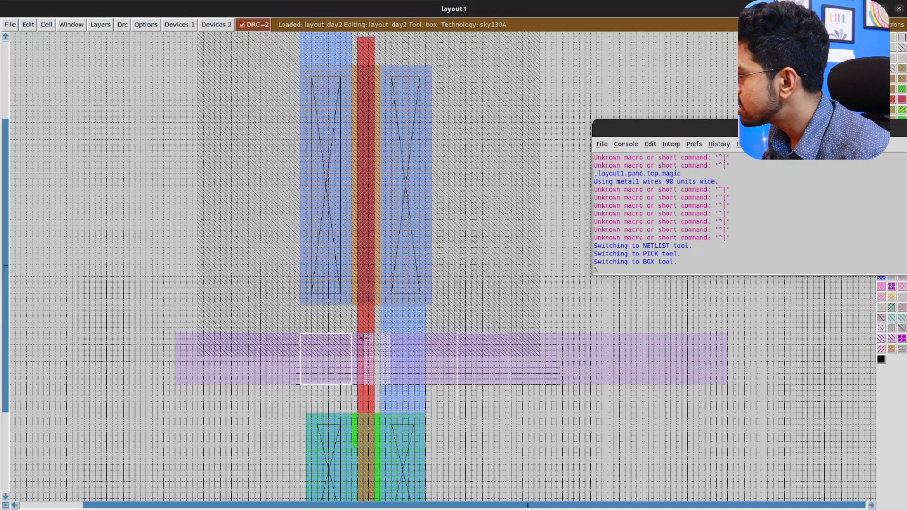
right_click(374, 333)
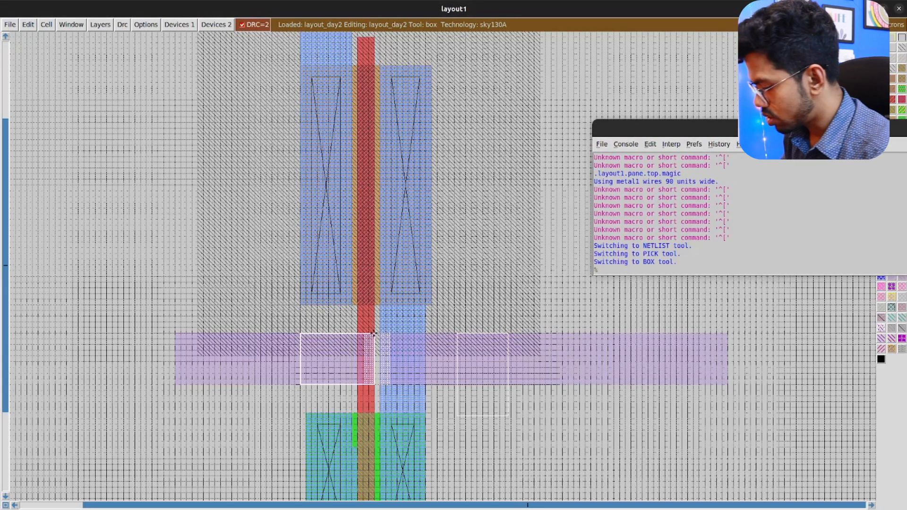
text(rase m)
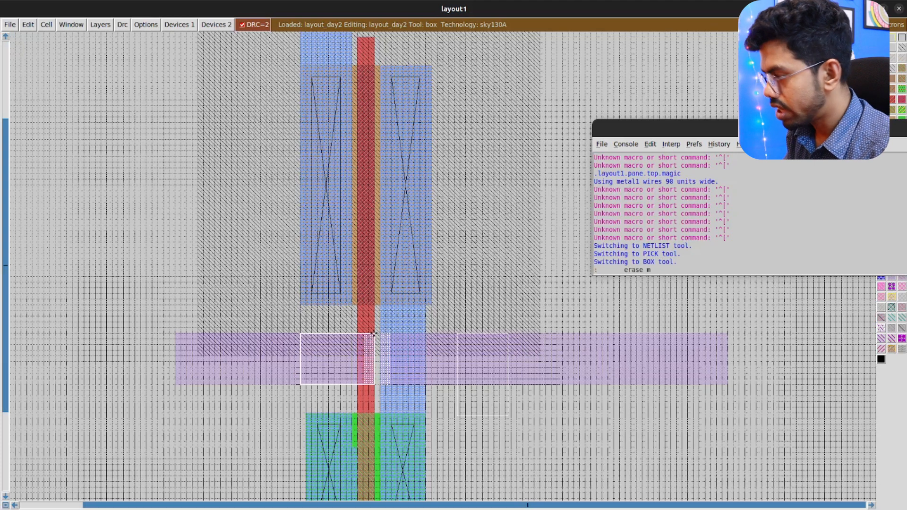
text(1)
key(Return)
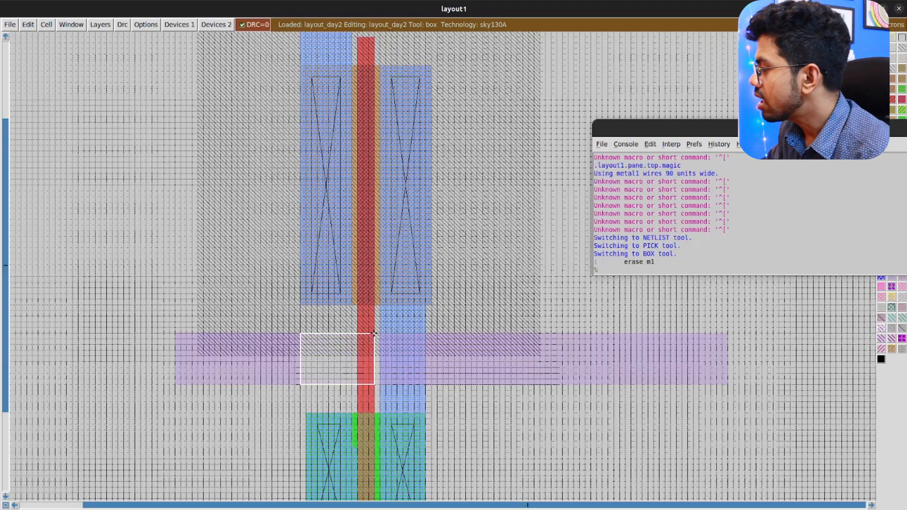
Try to bridge the gap between the left m1 strip and the poly gate with li, and undo it.
text(: pai)
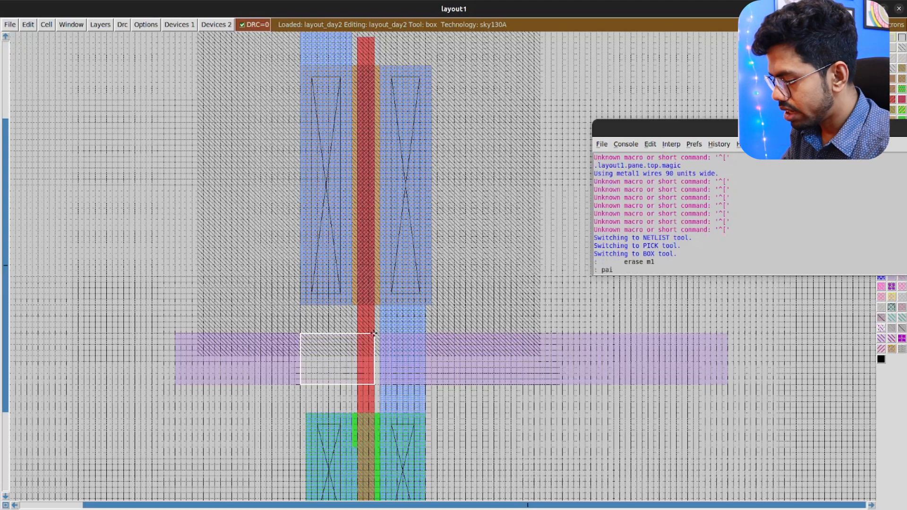
text(nt li)
key(Return)
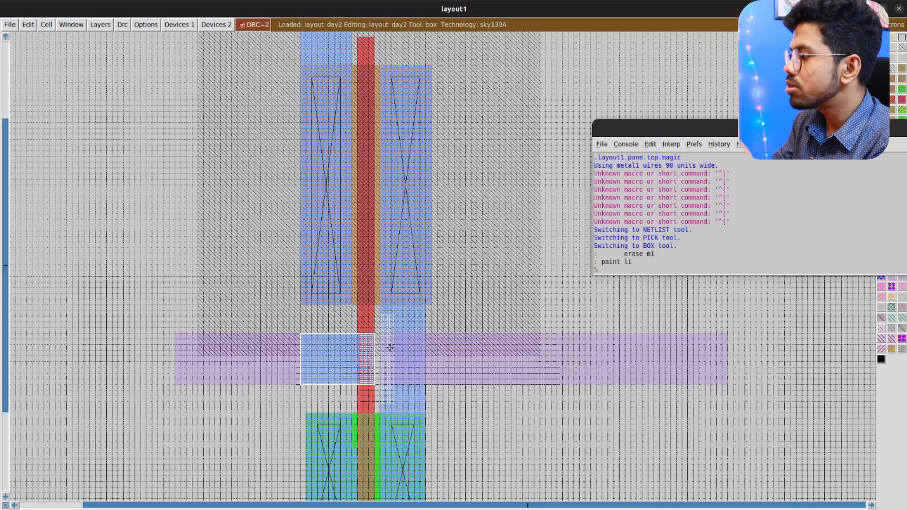
key(u)
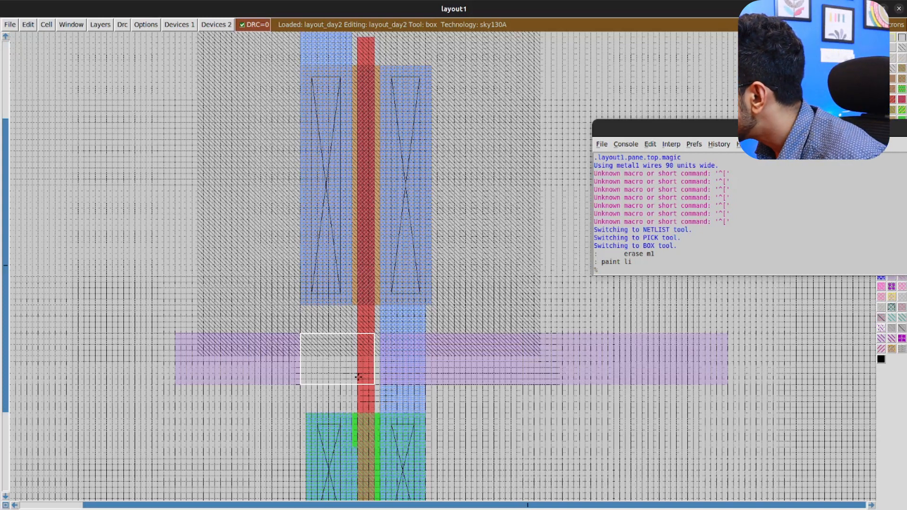
Fill the gap between the left m1 strip and the gate with poly, and cover its left part with m1 and li.
middle_click(373, 334)
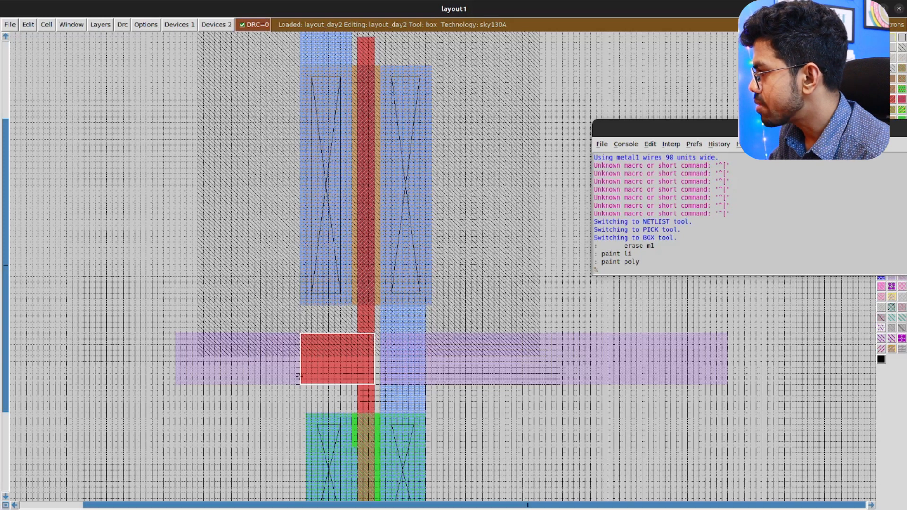
right_click(341, 382)
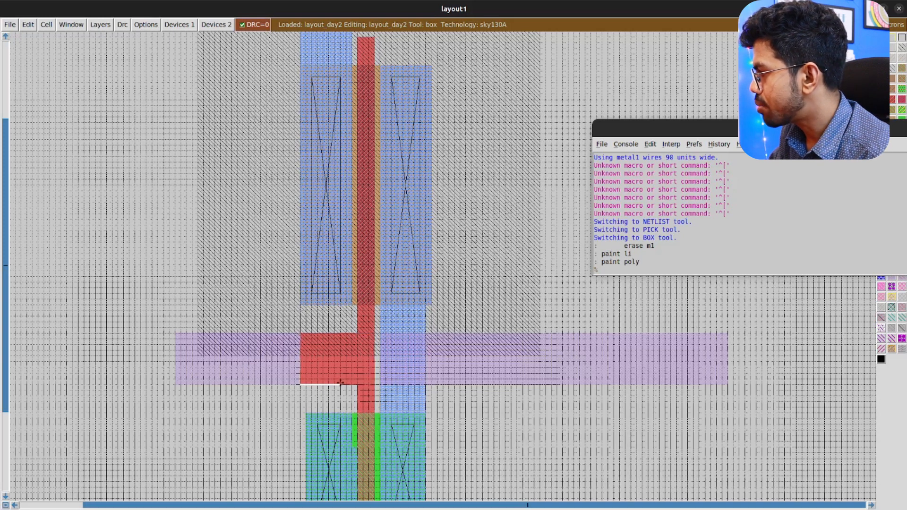
right_click(341, 332)
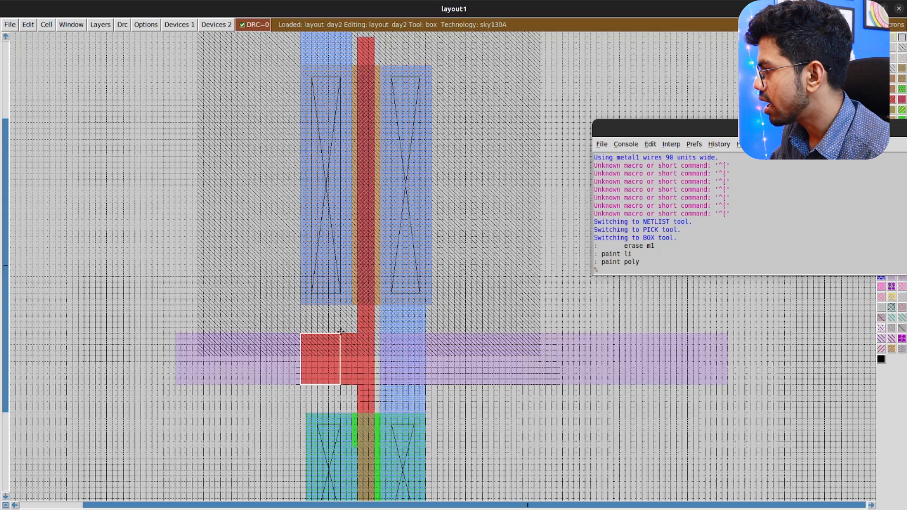
text(paint)
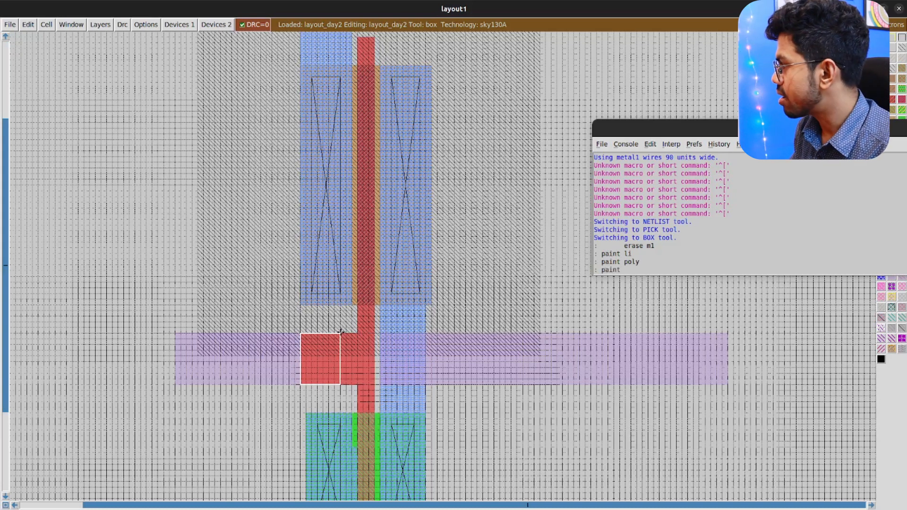
text( m1)
key(Return)
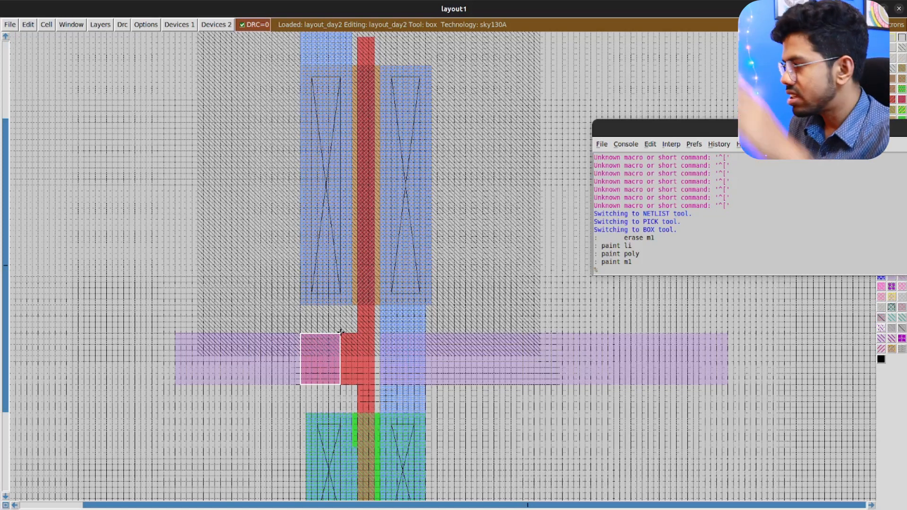
middle_click(311, 384)
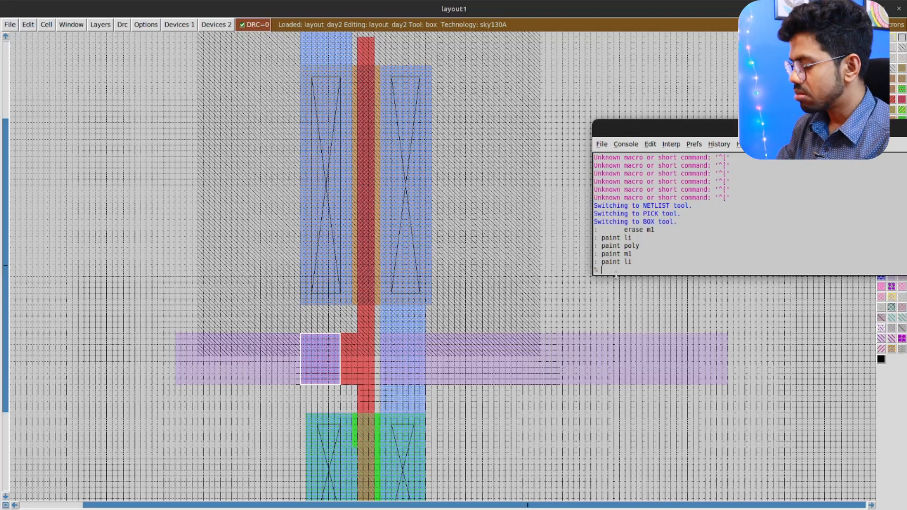
Paint polyc over the whole overlap patch of poly, li and m1 beside the gate.
text(paint poly)
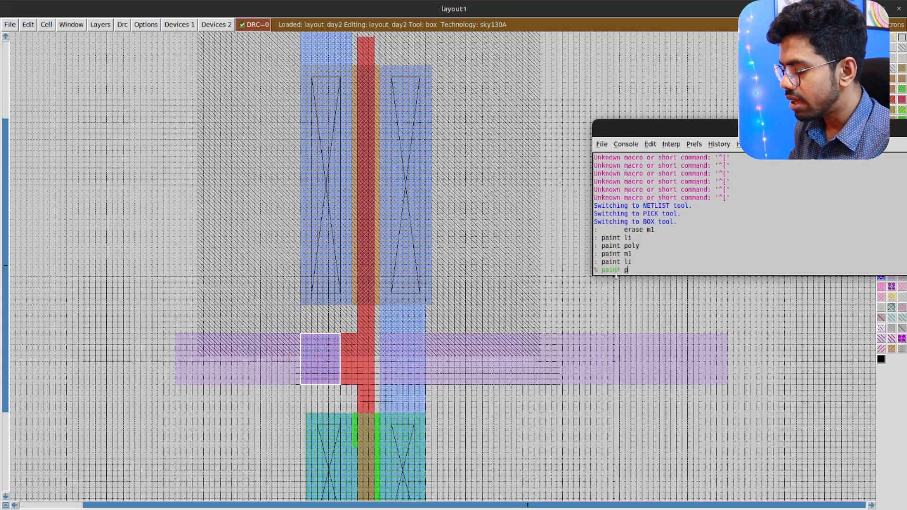
text(c)
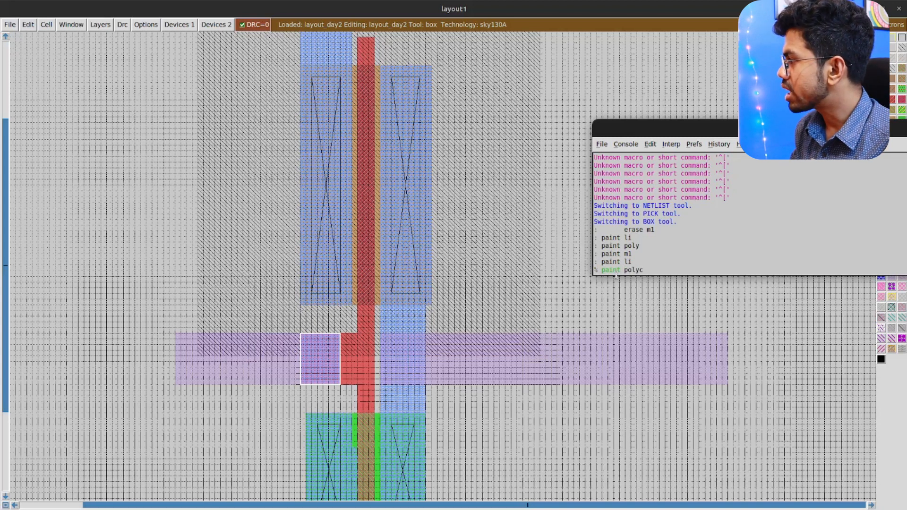
key(Return)
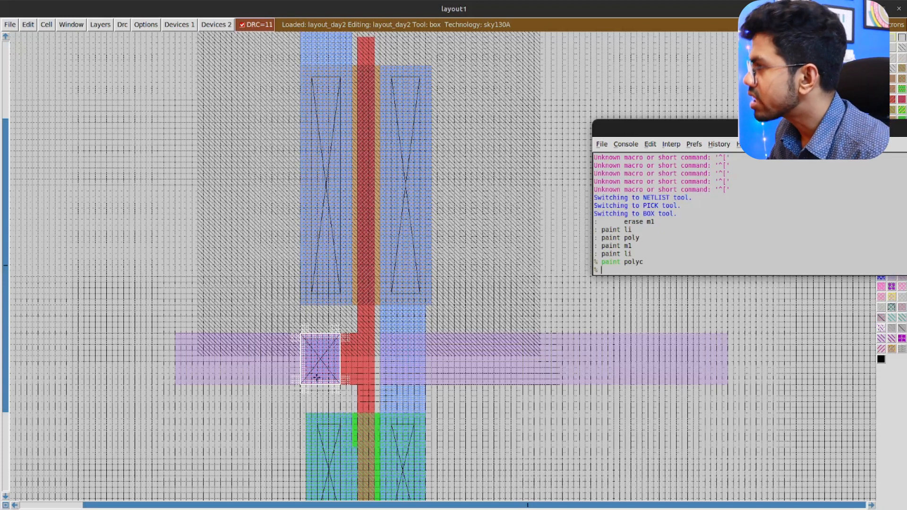
Examine the li and poly overlap rule violations of the poly contact in the DRC Manager.
click(65, 25)
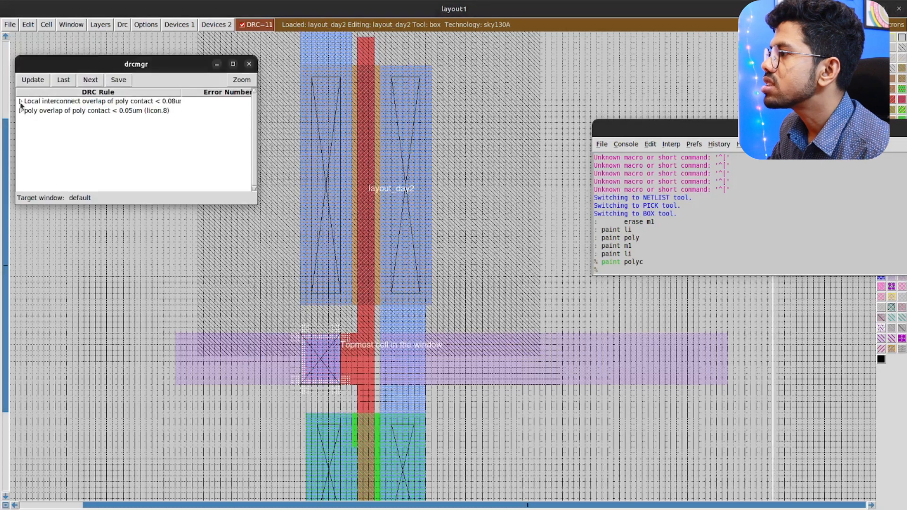
click(20, 104)
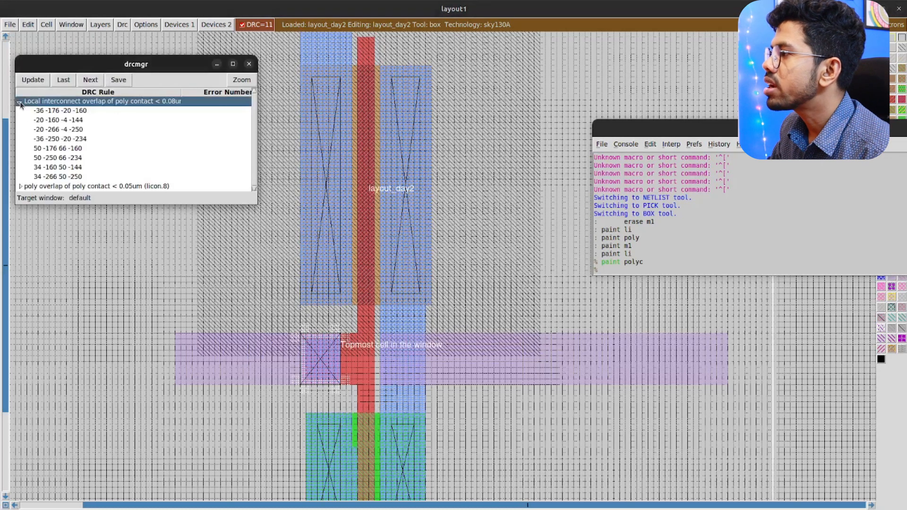
click(21, 103)
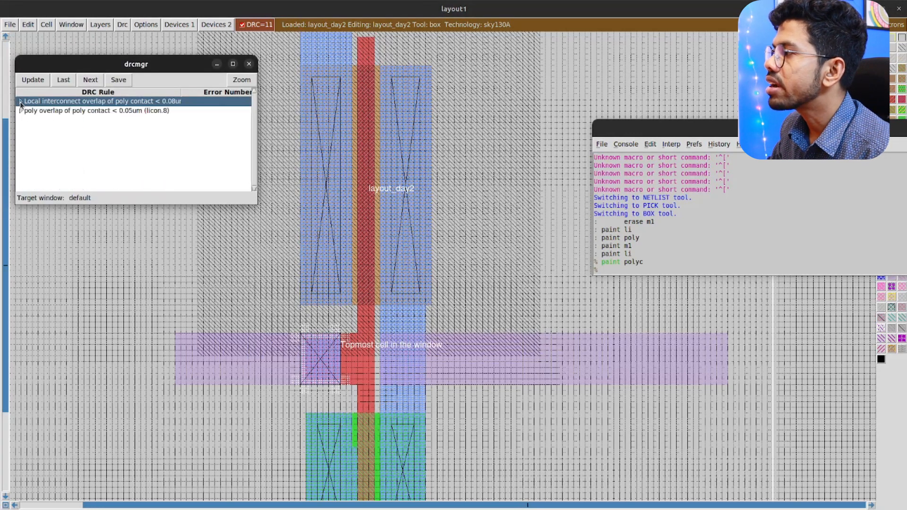
mouse_move(181, 91)
mouse_down()
mouse_move(235, 90)
mouse_move(181, 94)
mouse_up()
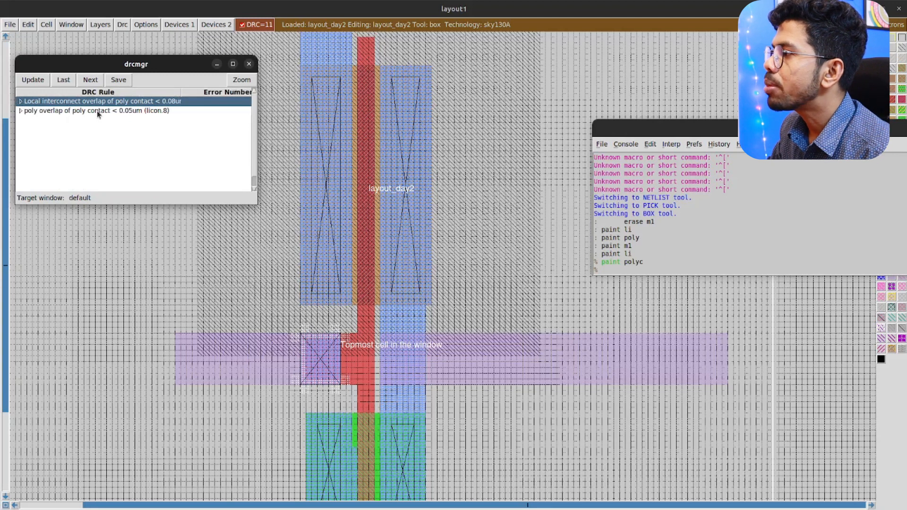
click(98, 112)
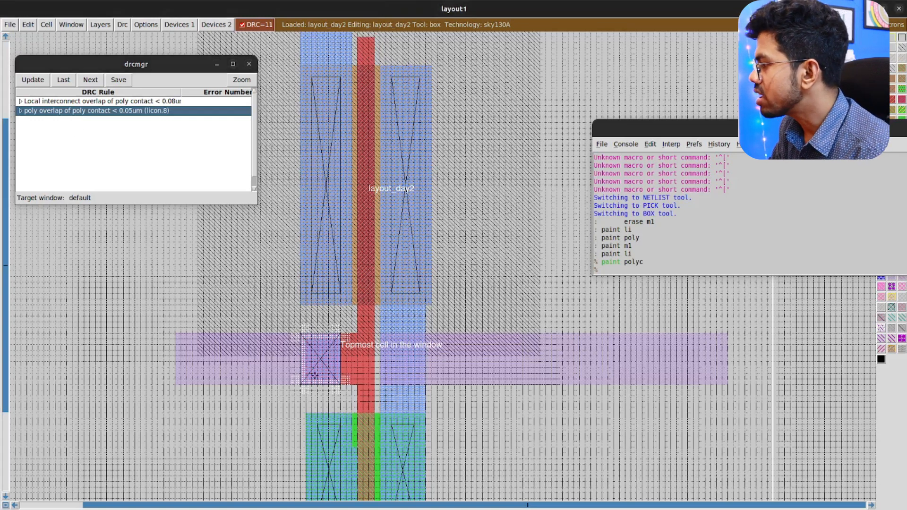
Undo the full-size poly contact and paint a smaller polyc inside the overlap patch, leaving a margin on all sides.
key(u)
key(u)
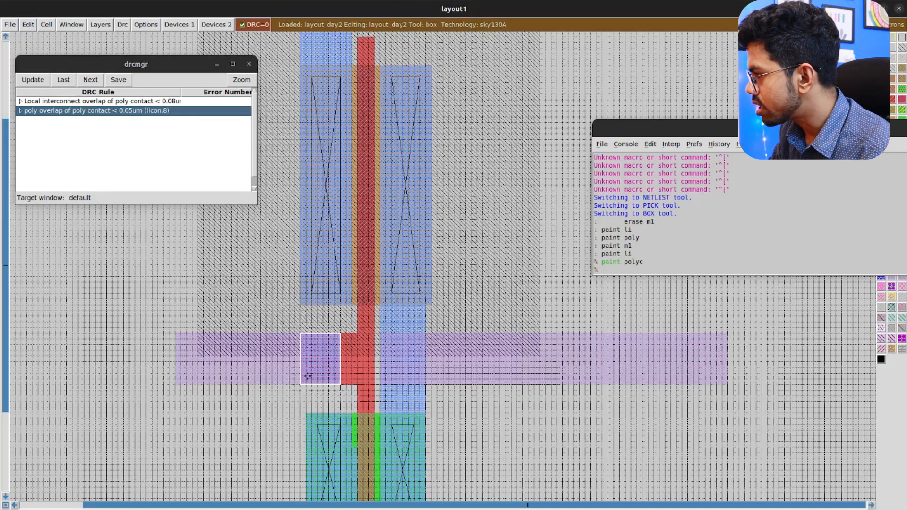
click(312, 373)
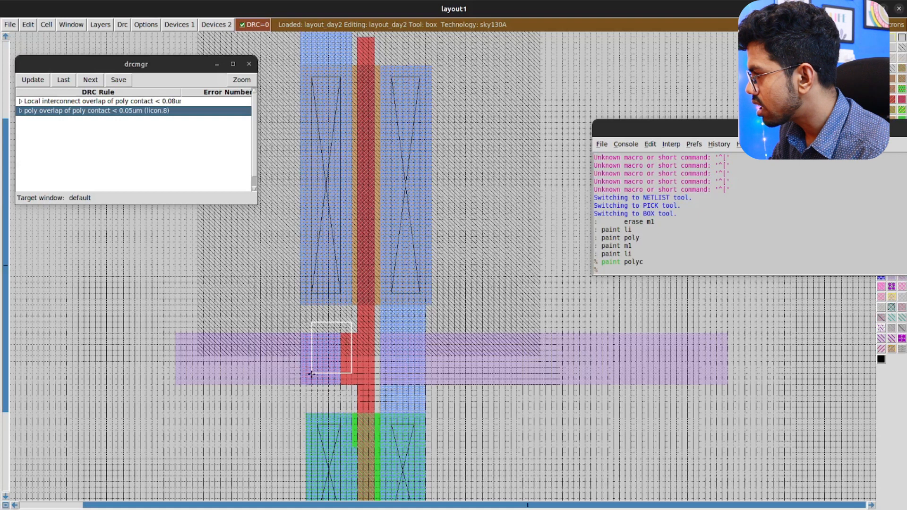
right_click(330, 345)
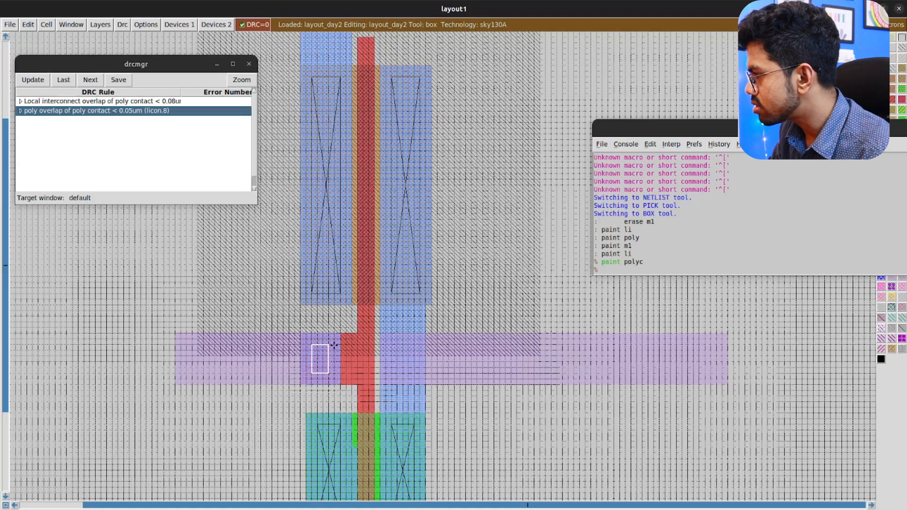
right_click(334, 345)
text(aint polyc)
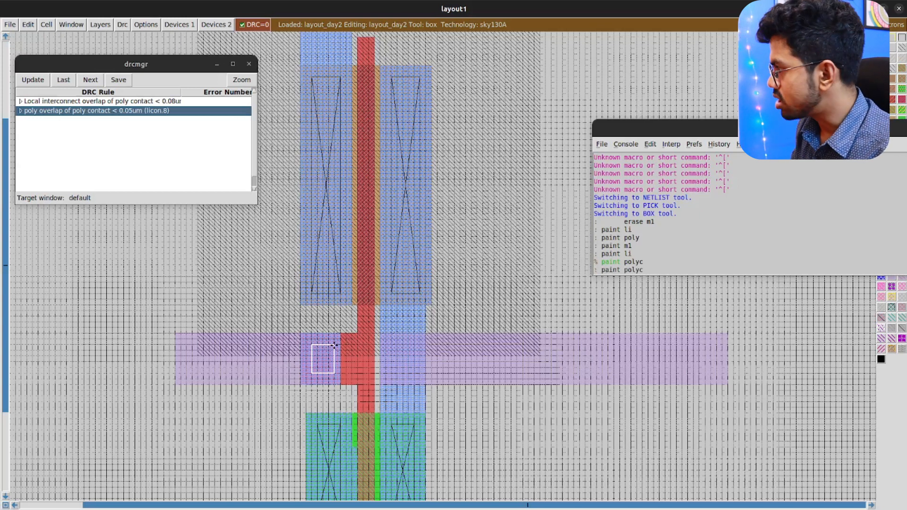
key(Return)
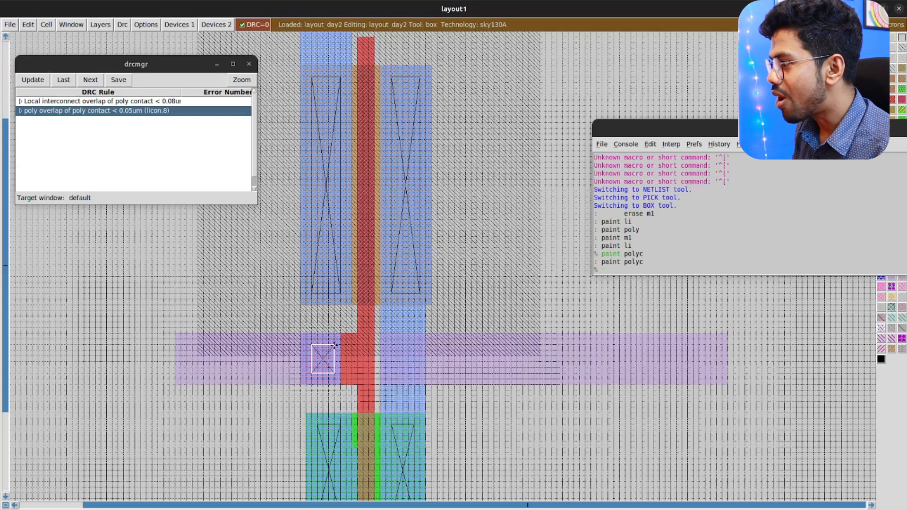
Refresh the DRC error list and paint mcon over the poly contact beside the gate.
click(32, 81)
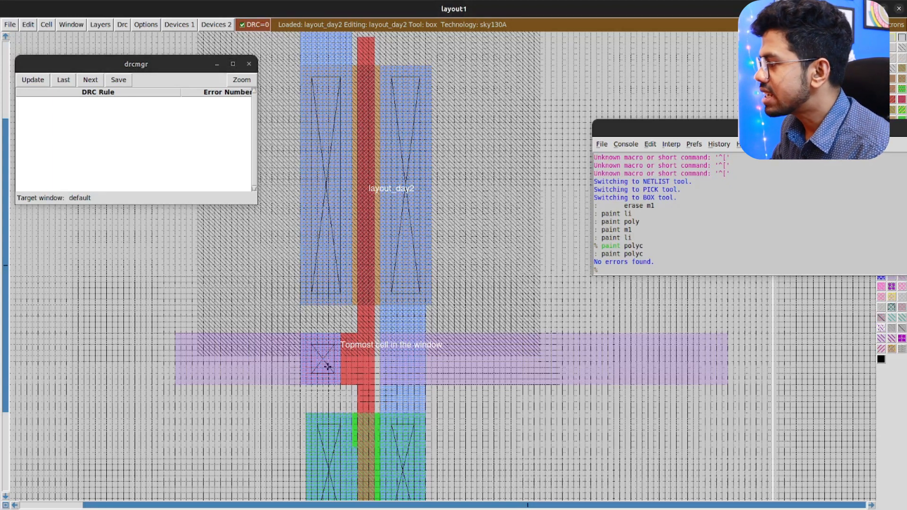
key(s)
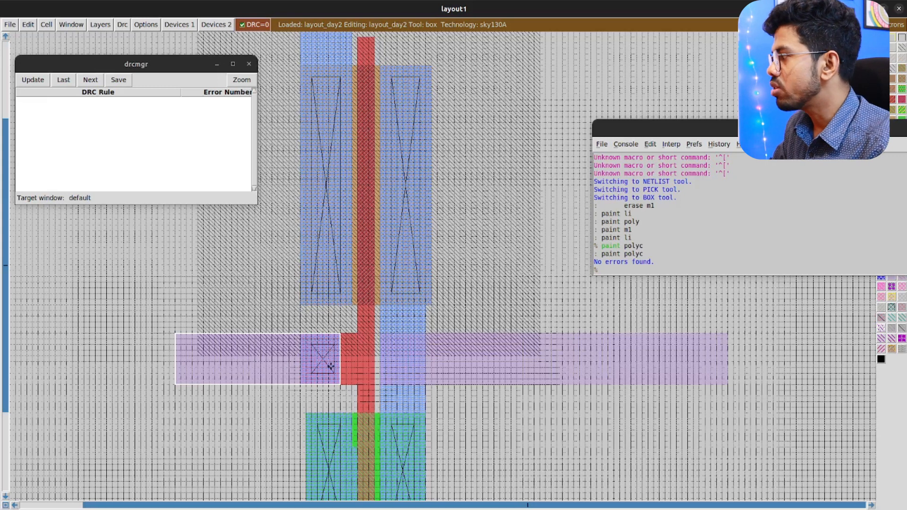
click(310, 373)
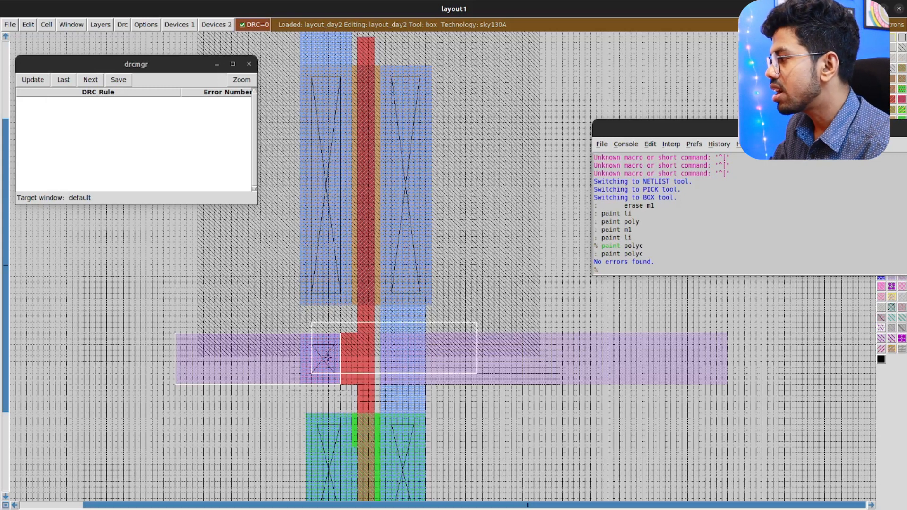
right_click(333, 344)
text(:apitn)
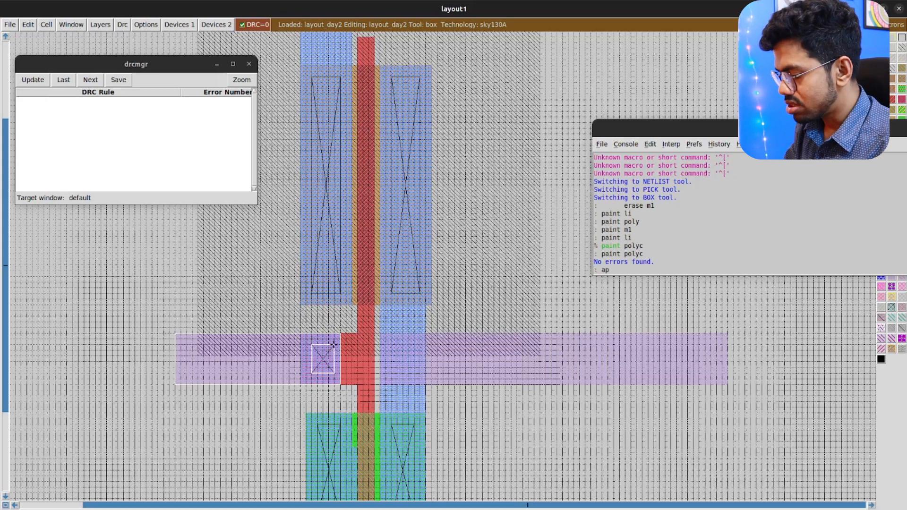
key(BackSpace)
key(BackSpace)
key(BackSpace)
key(BackSpace)
key(BackSpace)
text(paint mco)
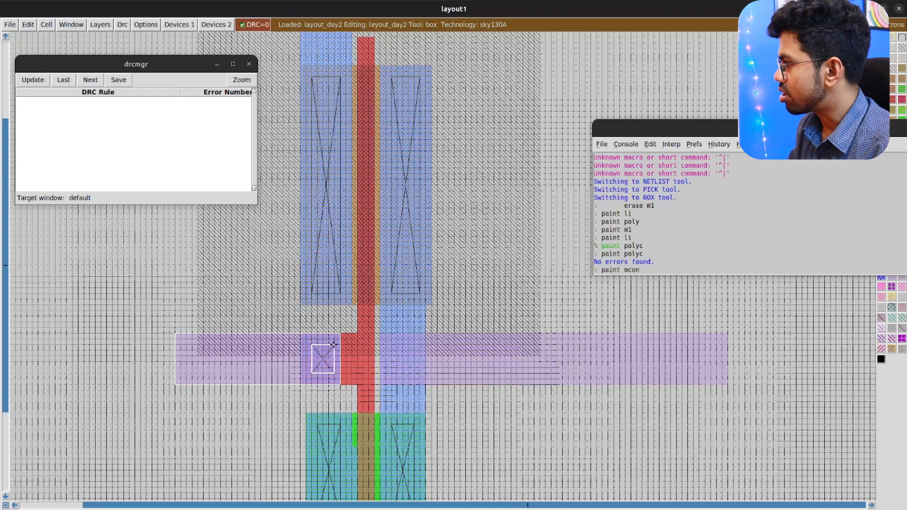
text(n)
key(Return)
Trace the net connected to the input m1 strip to check that it reaches the gate, and clear the selection.
click(235, 361)
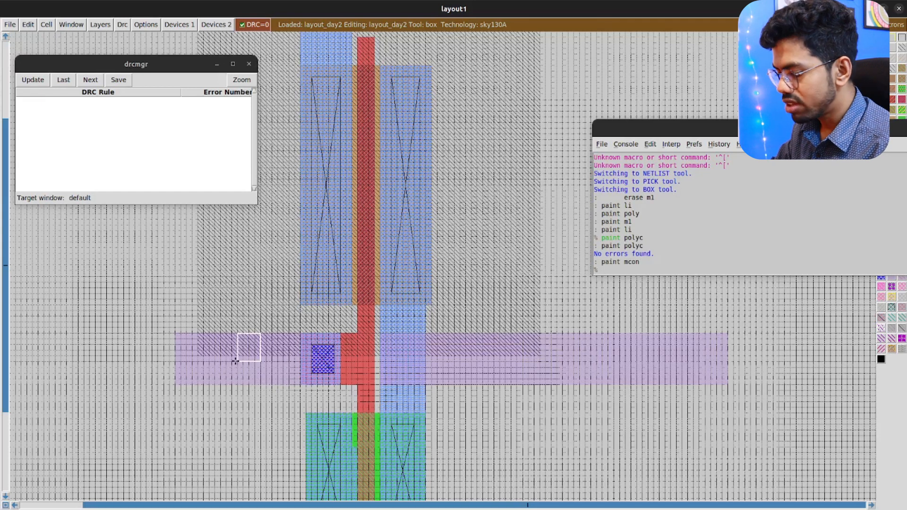
key(s)
key(s)
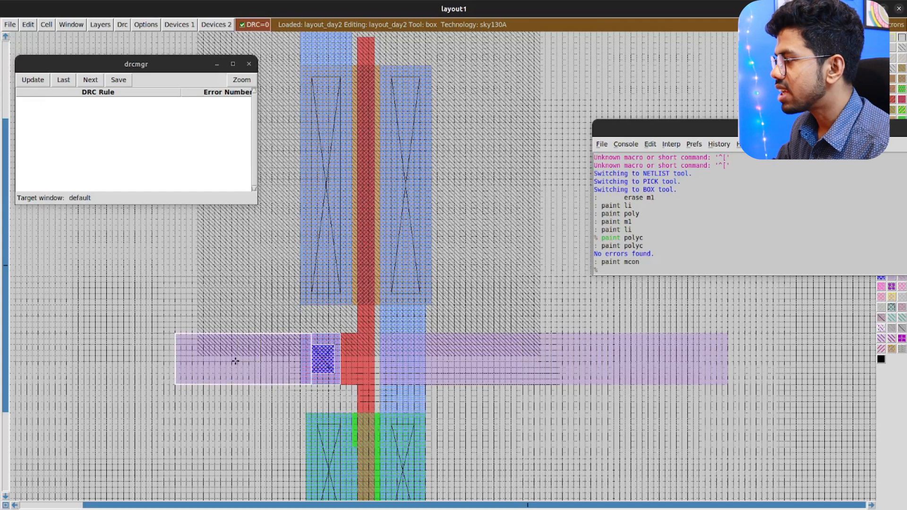
key(s)
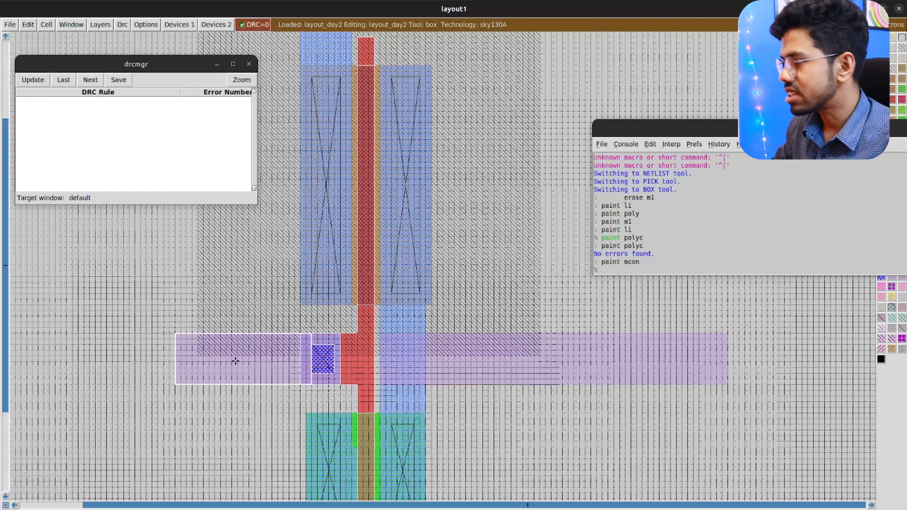
key(Escape)
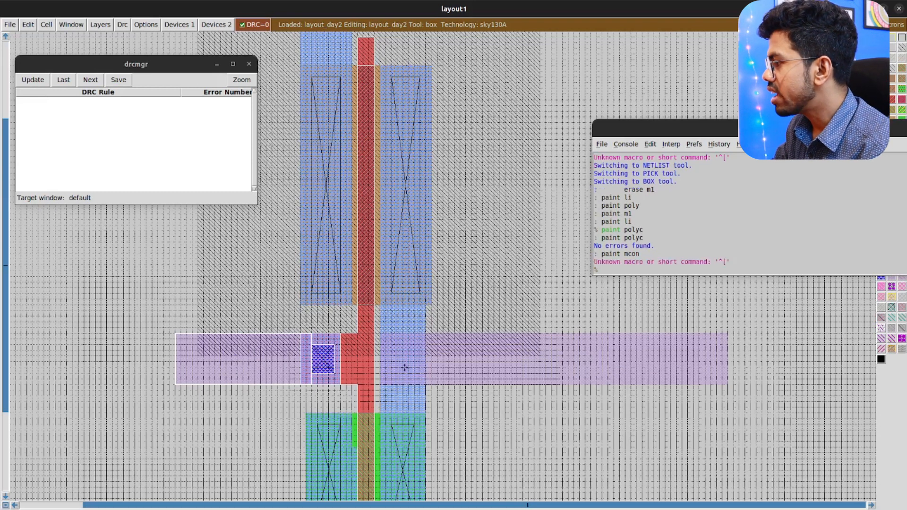
click(317, 401)
click(311, 373)
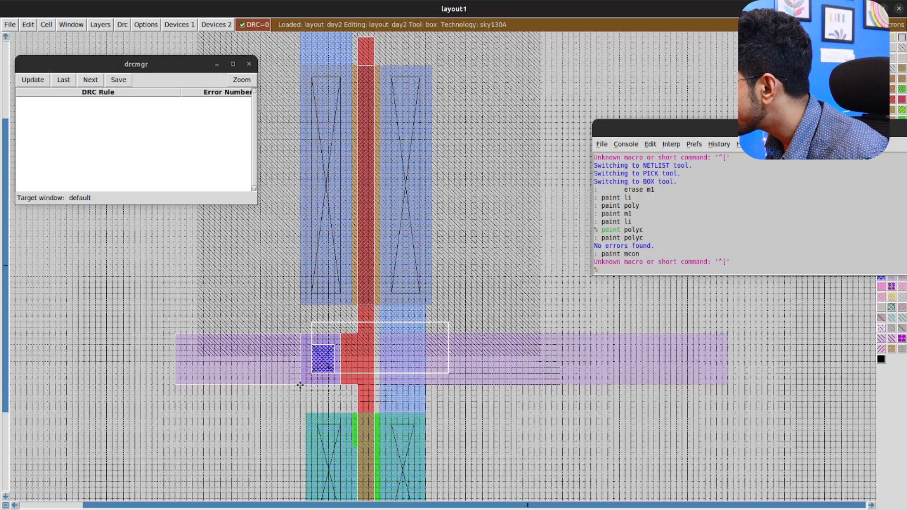
click(300, 386)
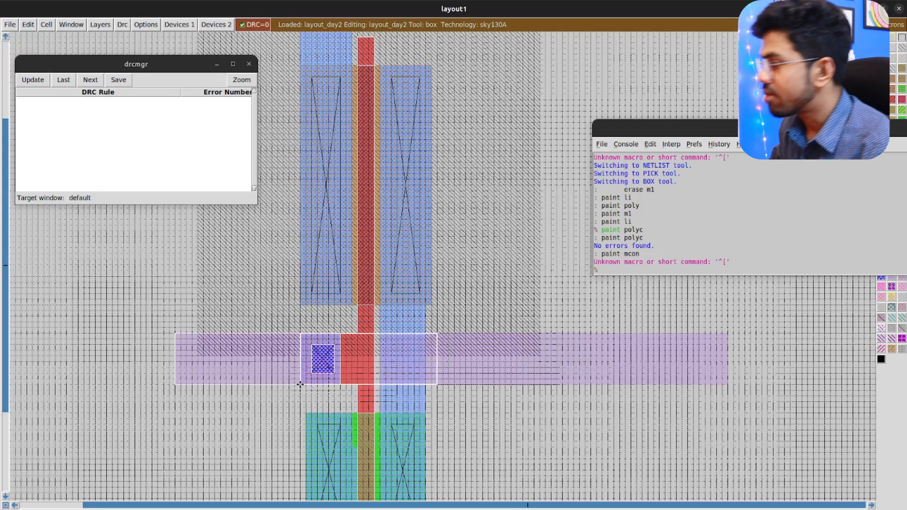
click(309, 398)
key(Escape)
key(Escape)
key(Escape)
key(Escape)
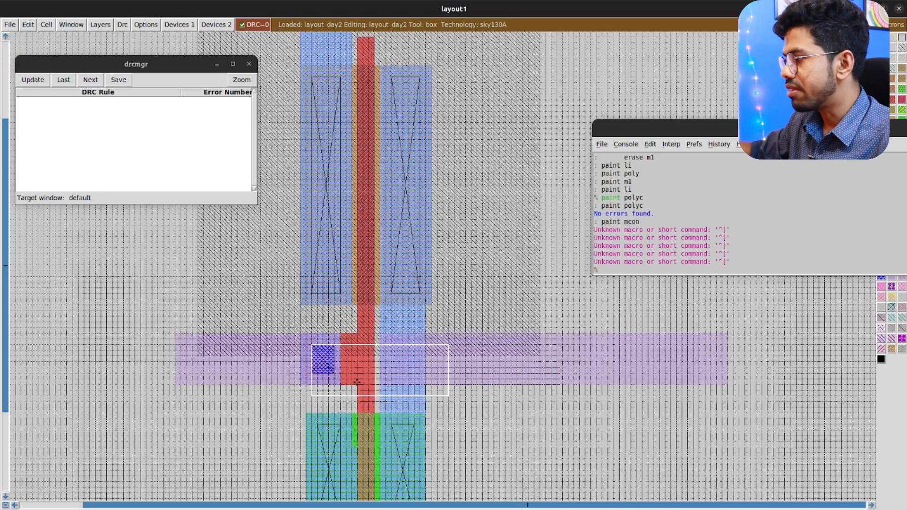
Copy the whole contact patch beside the gate onto the output m1 strip, slightly right of the li column, undoing a first copy on the column.
click(289, 396)
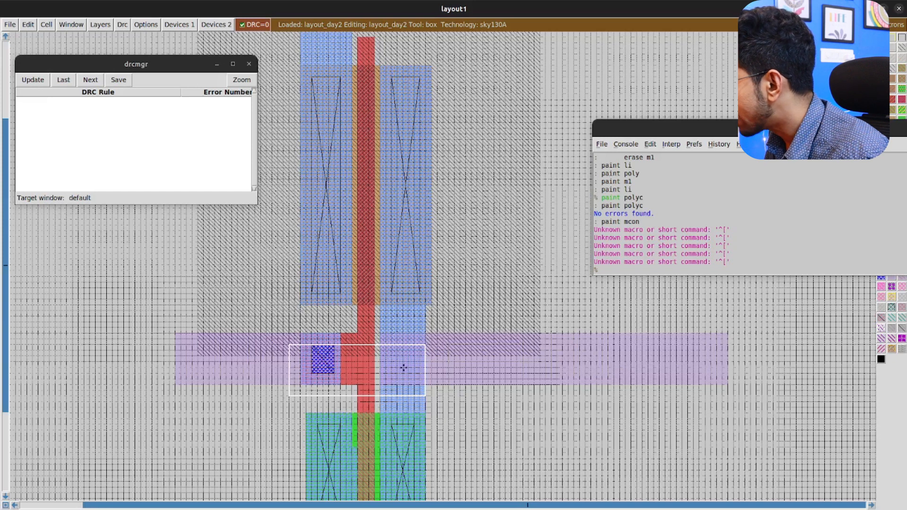
click(300, 385)
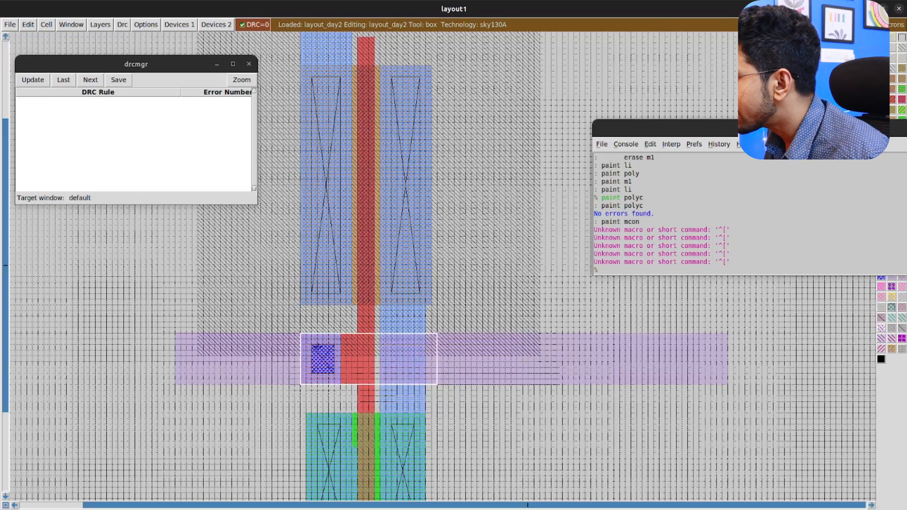
right_click(340, 334)
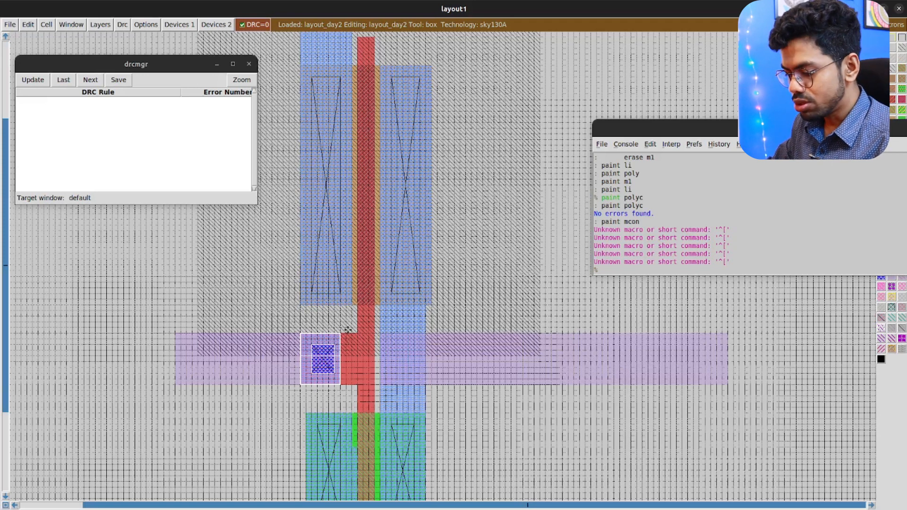
key(z)
scroll(348, 427, down, 1)
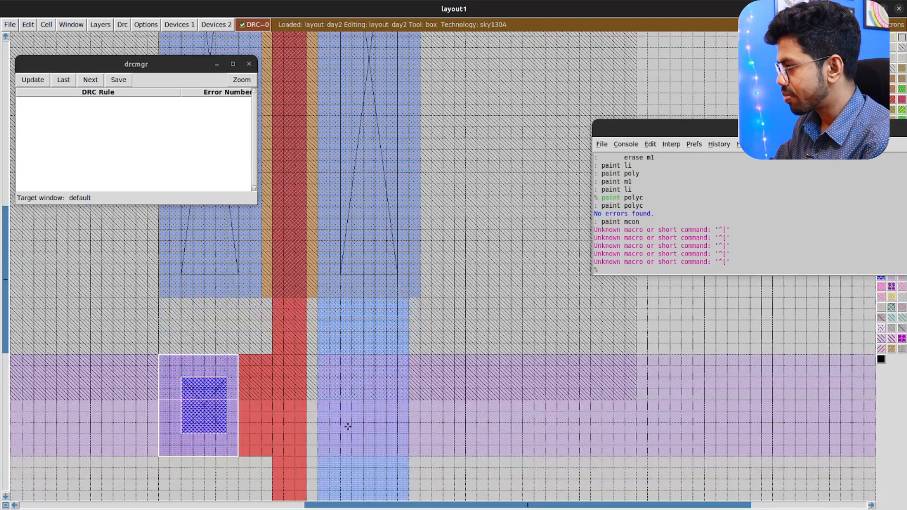
scroll(348, 426, down, 1)
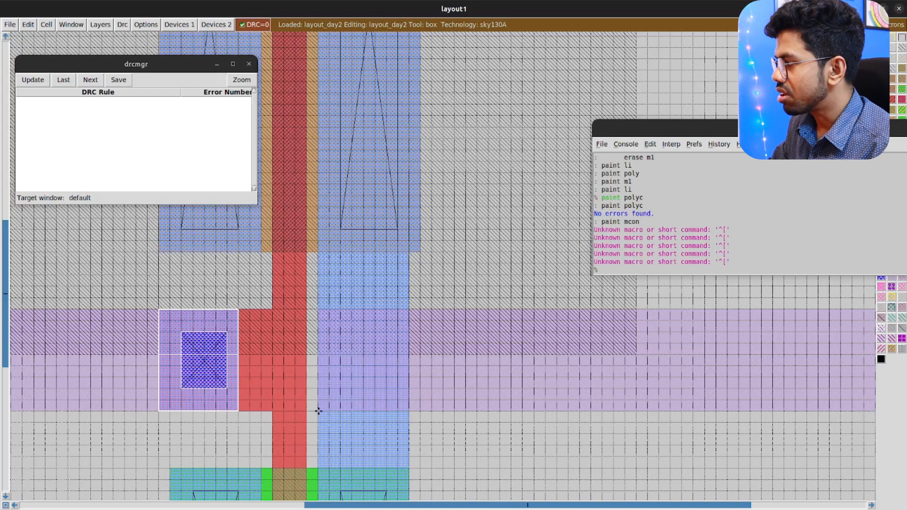
key(c)
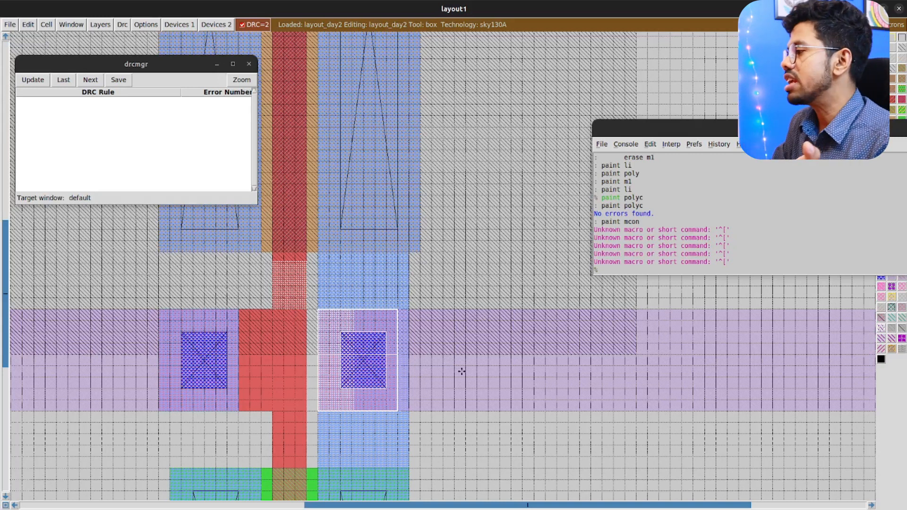
key(u)
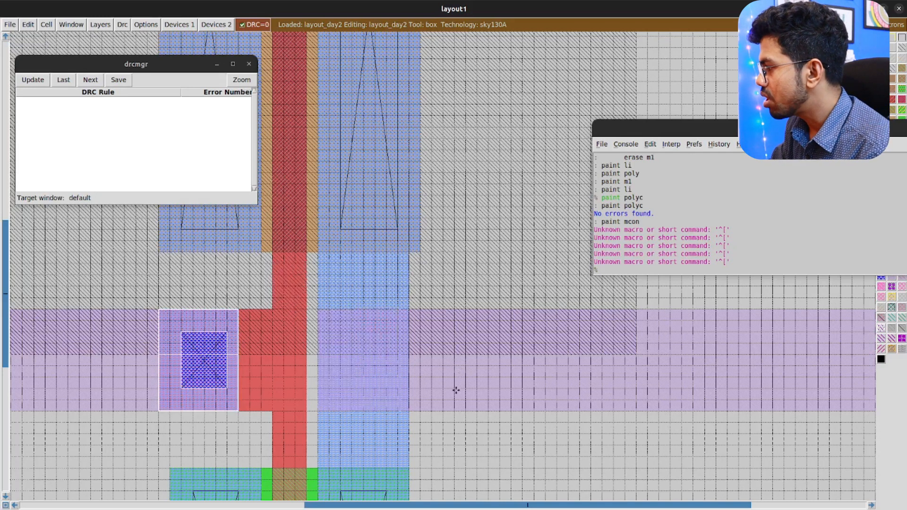
key(shift+u)
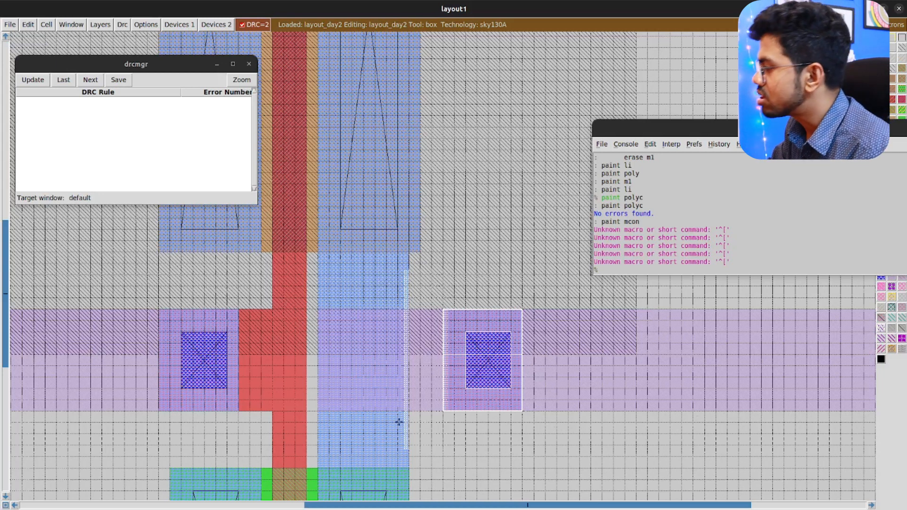
Box the gap between the li column and the copied contact, and try filling it with the layers found on the column.
click(409, 411)
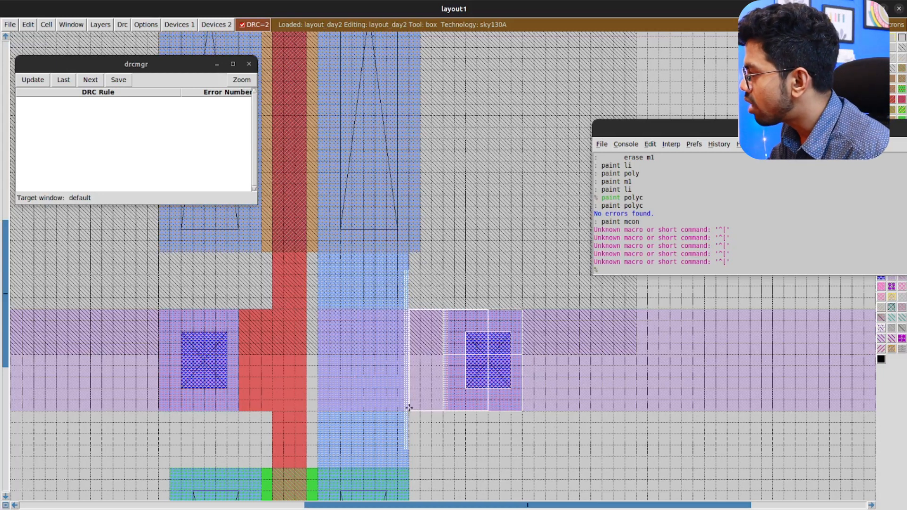
right_click(444, 308)
scroll(369, 289, up, 1)
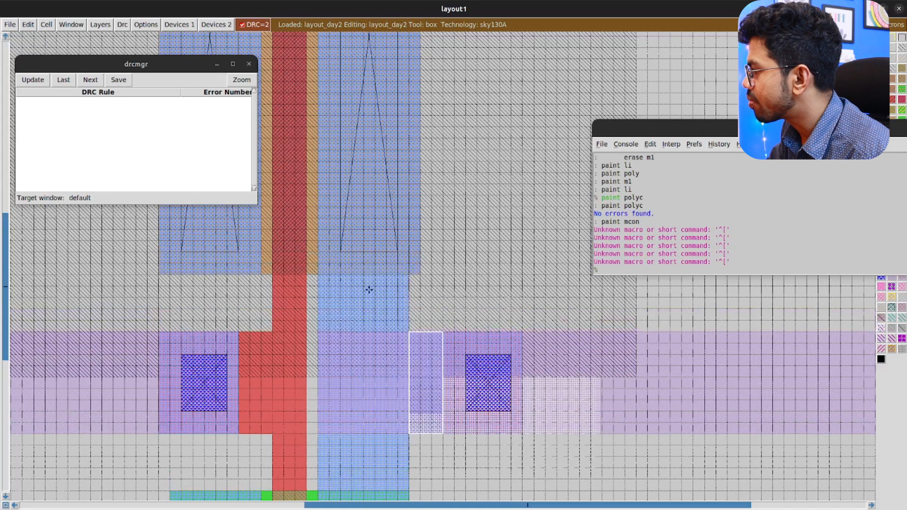
scroll(448, 444, down, 2)
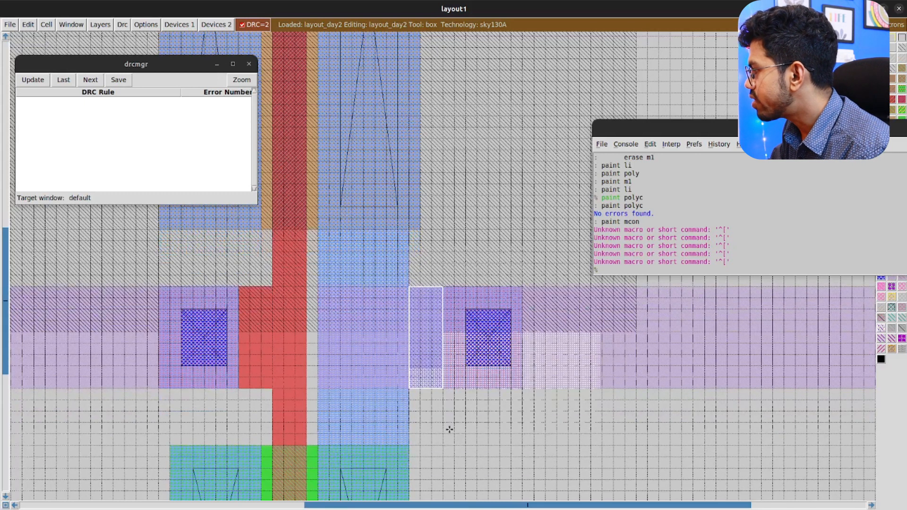
List the current violations in the DRC Manager and undo the fill of the gap.
click(40, 81)
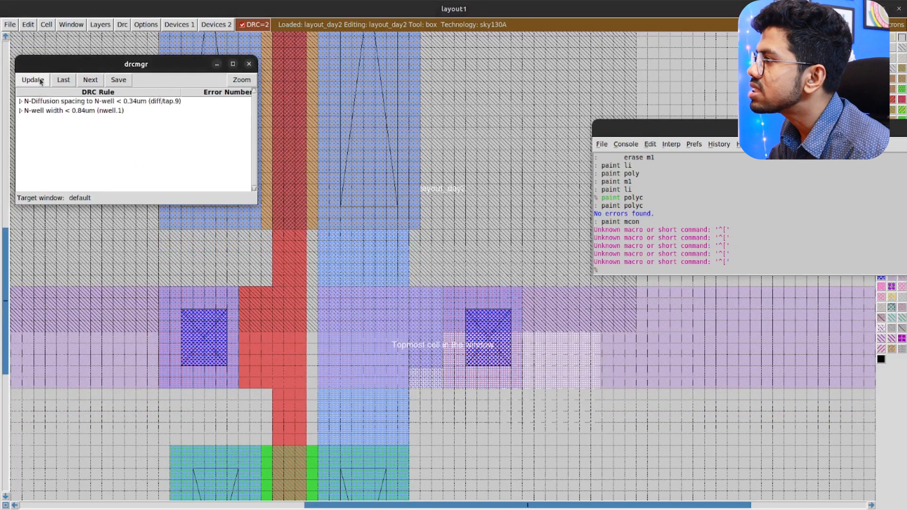
click(41, 103)
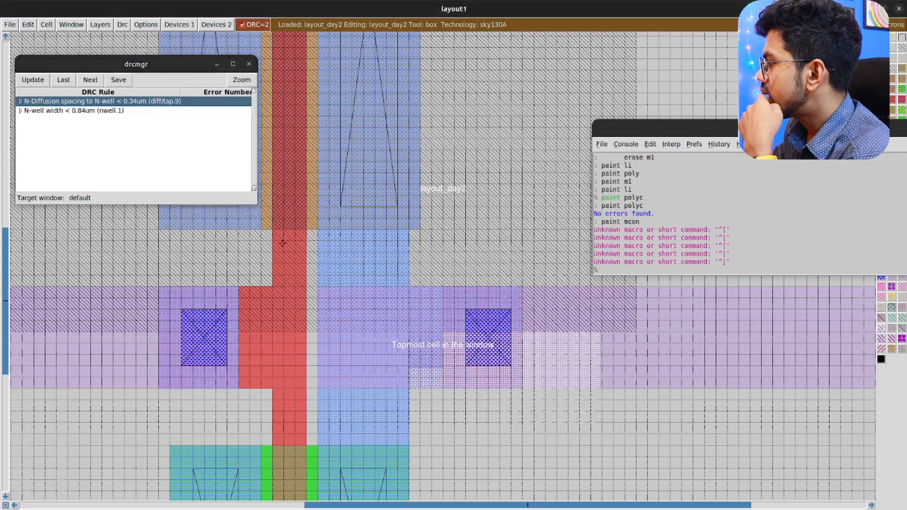
key(u)
key(u)
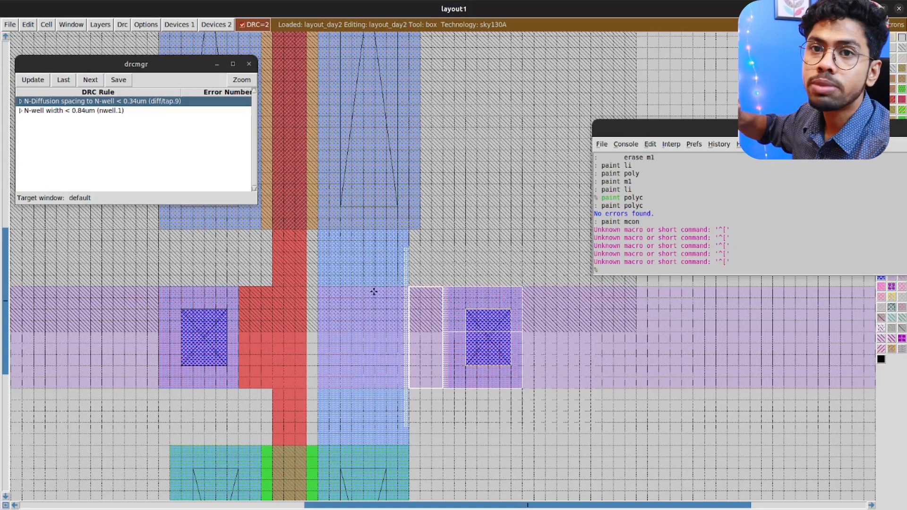
Paint li in the gap between the li column and the copied contact, and refresh the DRC error list.
scroll(374, 292, down, 1)
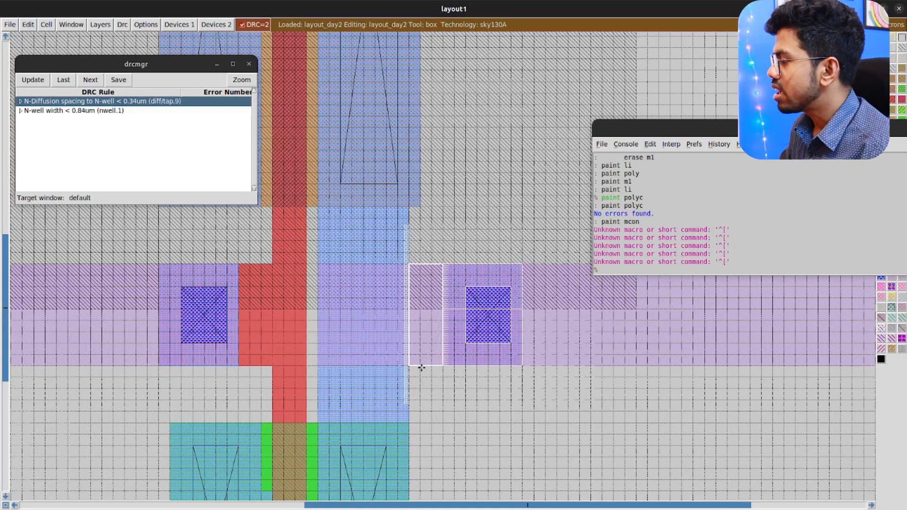
text(pa)
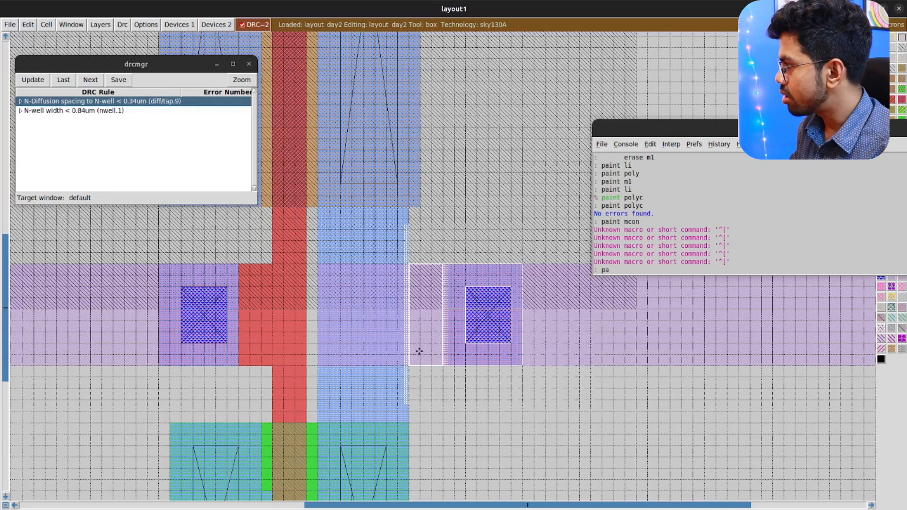
text(int l)
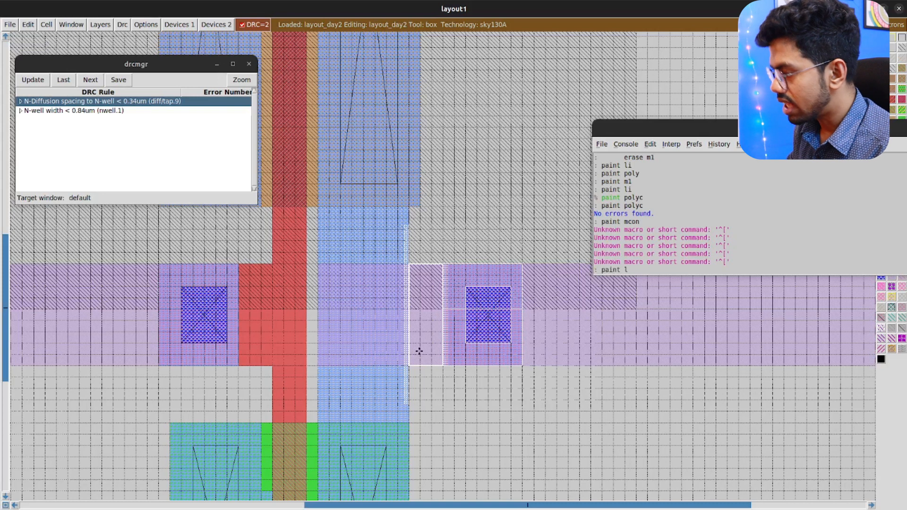
text(i)
key(Return)
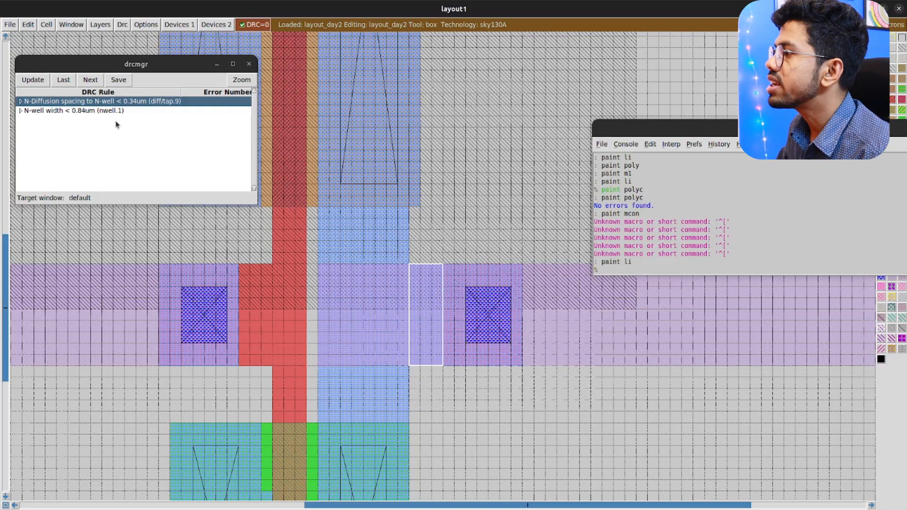
click(31, 81)
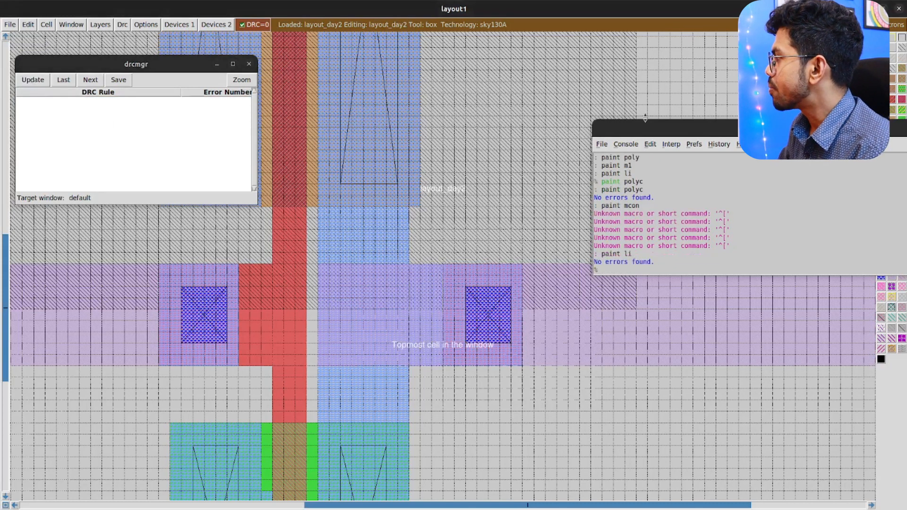
Move the console aside, fit the whole layout in the window and hide the grid.
drag(734, 132, 823, 140)
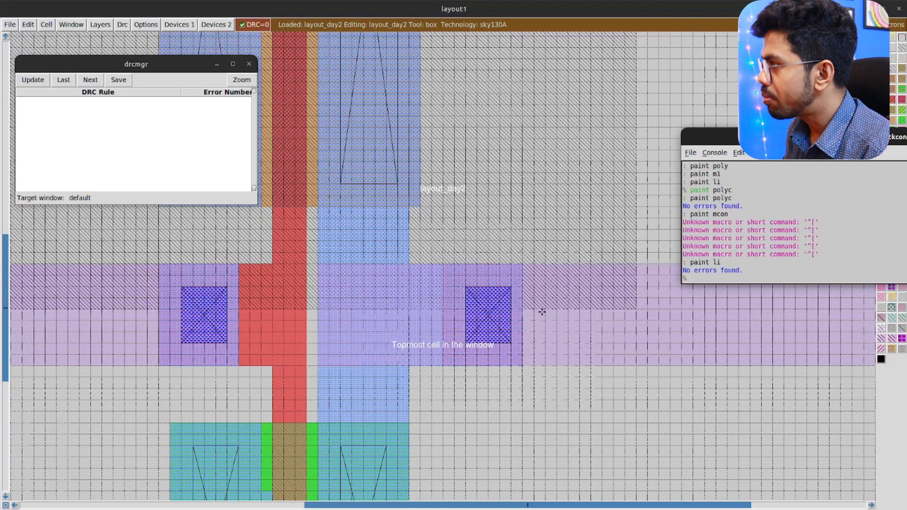
text(v)
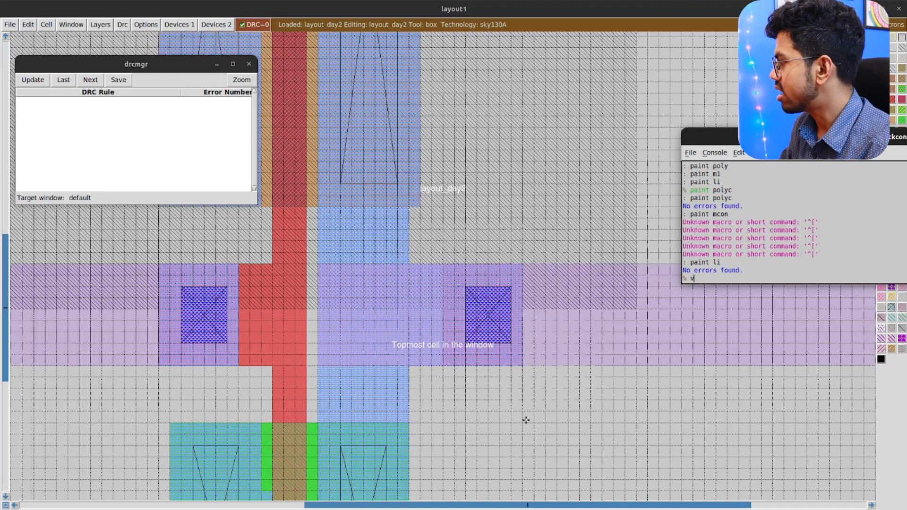
key(Return)
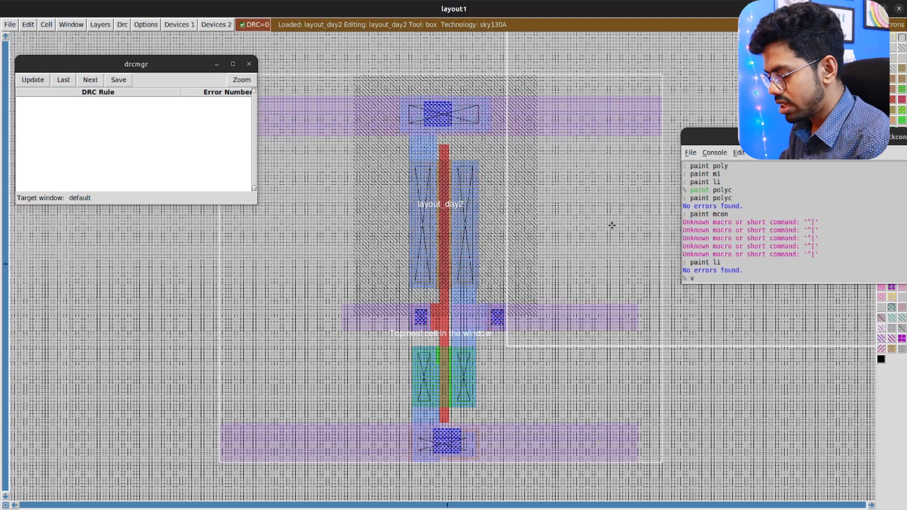
key(g)
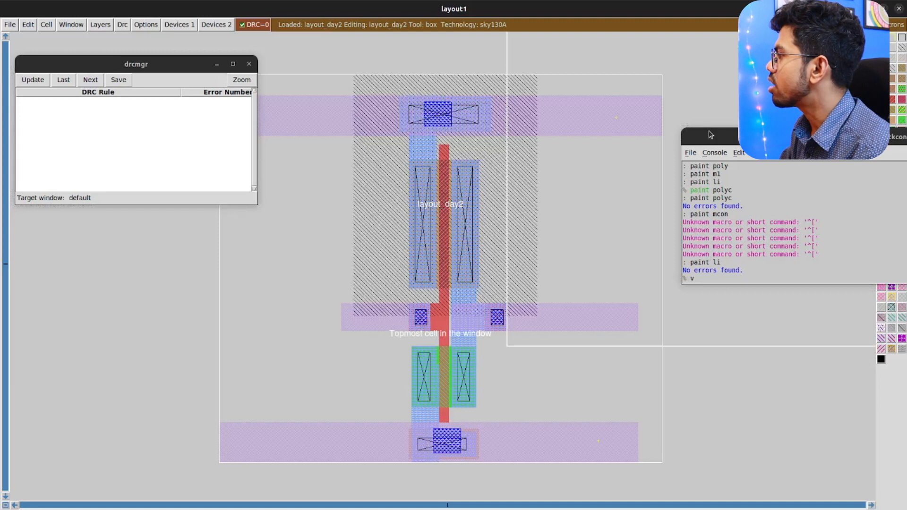
Box a small area at the far end of the output m1 strip and label it out.
drag(711, 136, 844, 151)
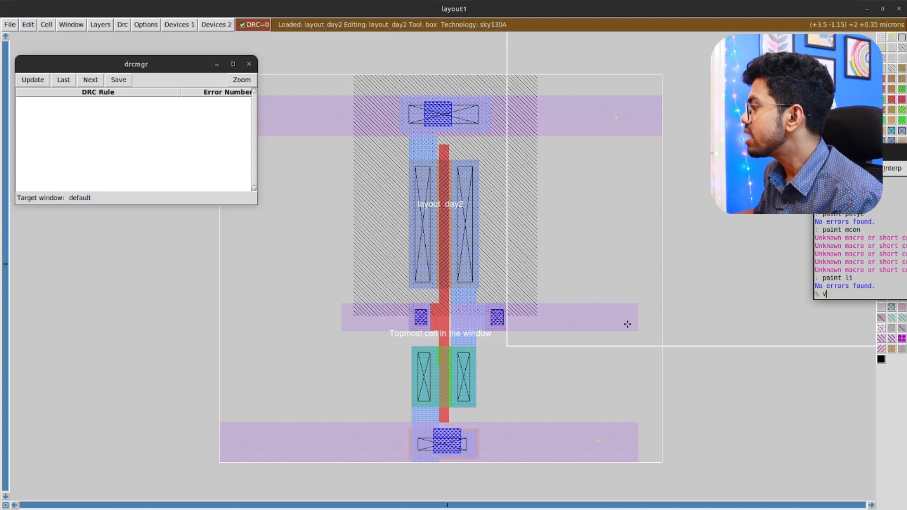
click(626, 323)
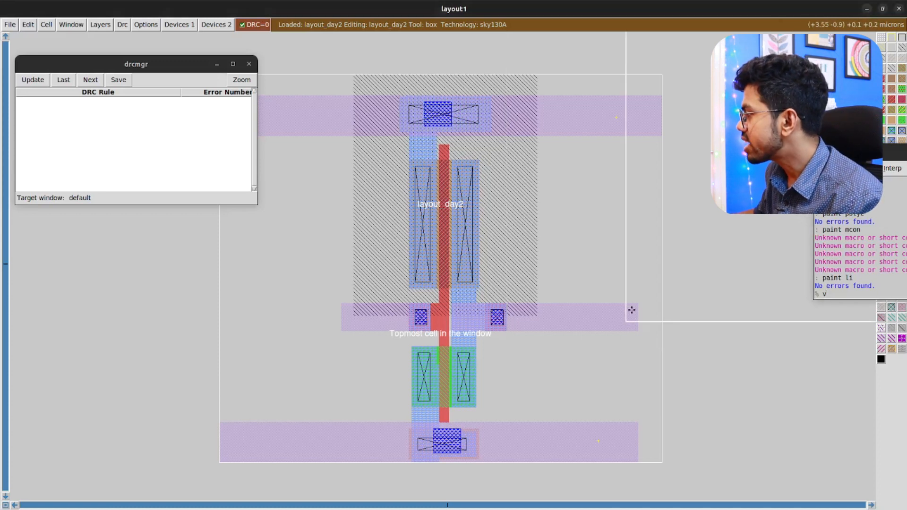
right_click(631, 307)
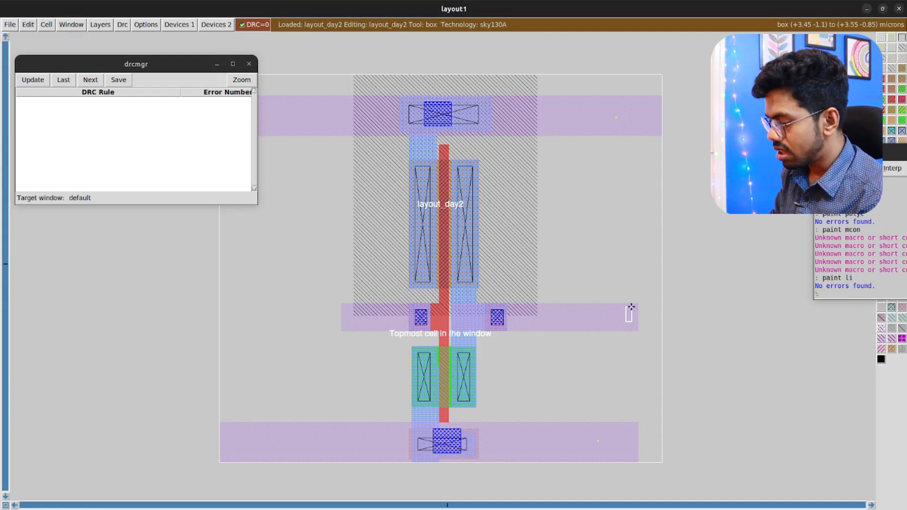
text(bel)
drag(876, 151, 761, 138)
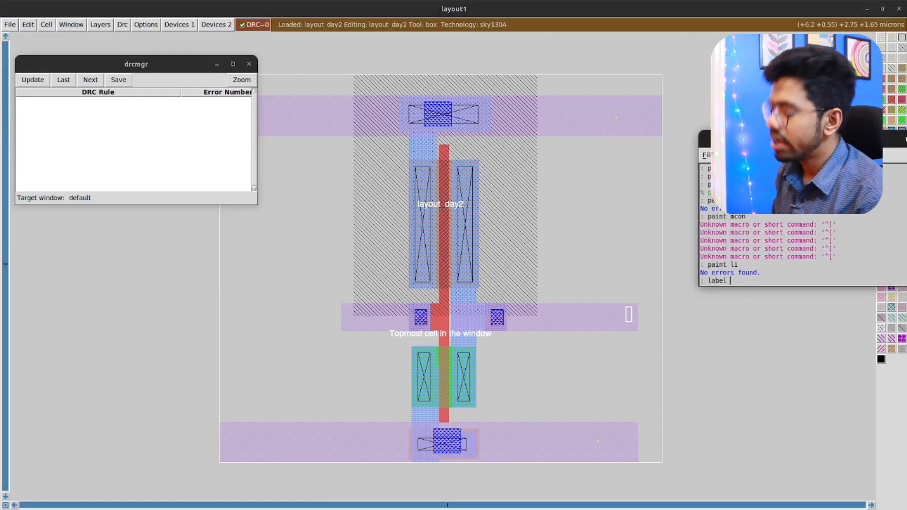
text(out)
key(Return)
Label the small box at the outer end of the input m1 strip as in.
text(z)
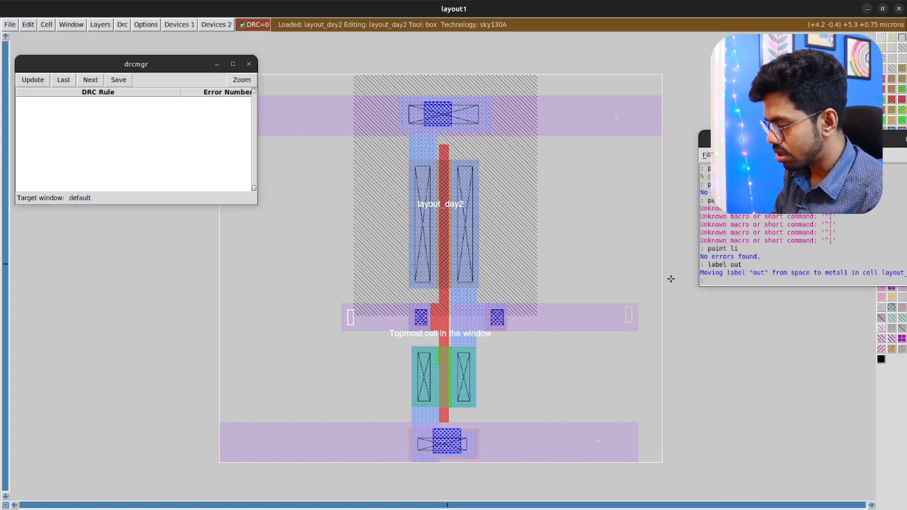
text(abel in)
key(Return)
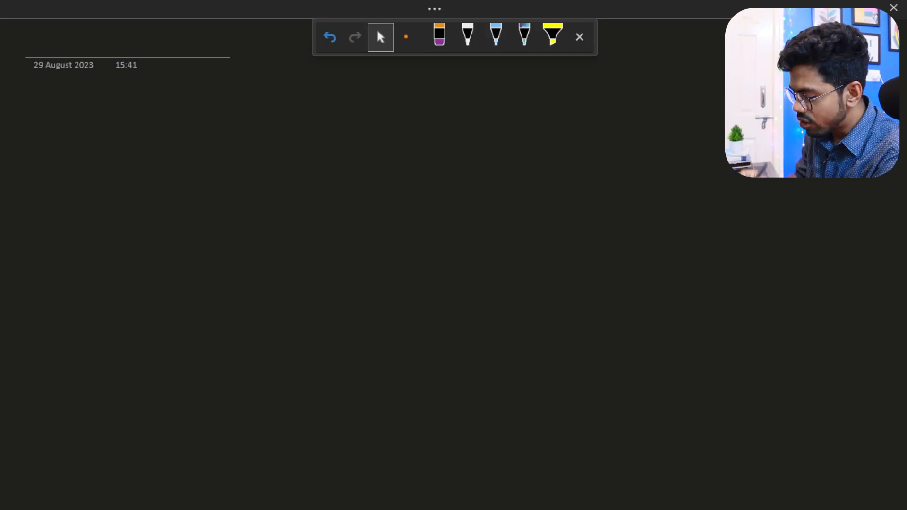
Switch to the blank notes page and draw a small blue rectangle with an X inside.
click(496, 37)
mouse_move(171, 122)
mouse_down()
mouse_move(173, 151)
mouse_move(240, 103)
mouse_up()
drag(172, 151, 243, 147)
drag(240, 101, 238, 142)
drag(183, 125, 197, 139)
drag(194, 124, 182, 140)
Draw a larger blue rectangle below the X box and write M inside it.
drag(177, 233, 179, 300)
drag(177, 232, 271, 227)
drag(179, 301, 267, 286)
drag(270, 224, 274, 291)
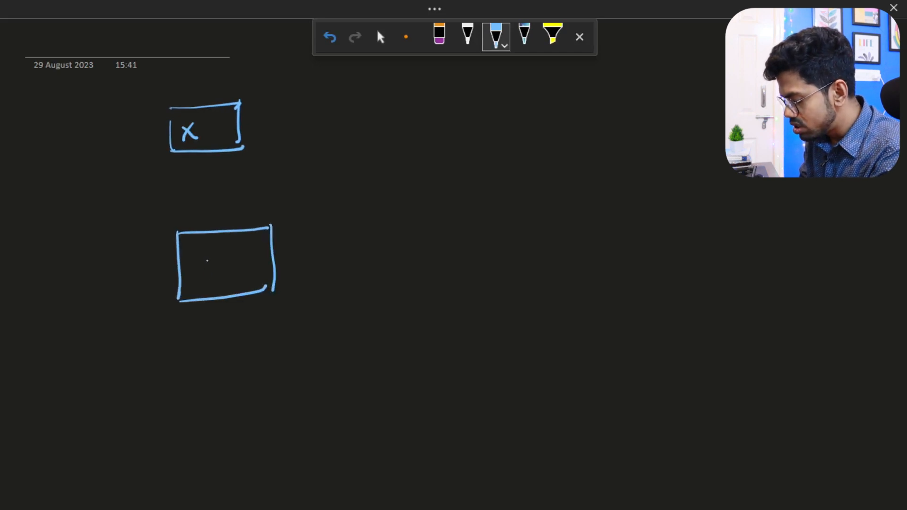
drag(207, 260, 241, 275)
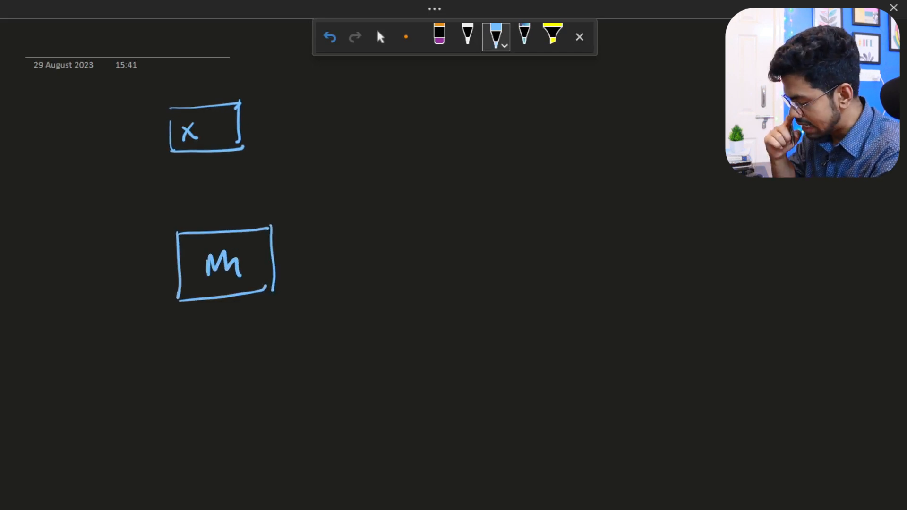
Write sch beside the X box and phy beside the M box, and draw a horizontal line after each label.
drag(265, 106, 258, 122)
mouse_move(274, 112)
mouse_down()
mouse_move(273, 121)
mouse_move(295, 110)
mouse_up()
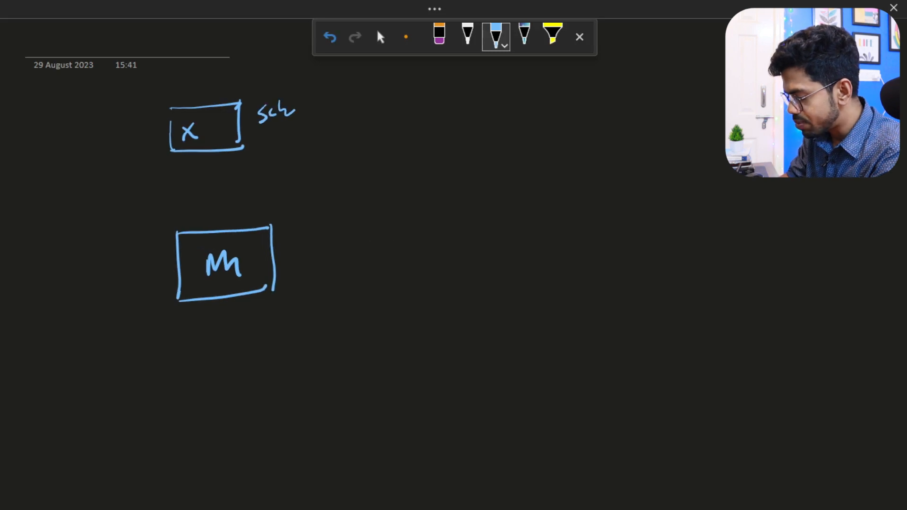
mouse_move(287, 255)
mouse_down()
mouse_move(288, 276)
mouse_move(318, 258)
mouse_up()
drag(321, 121, 414, 116)
drag(328, 247, 424, 240)
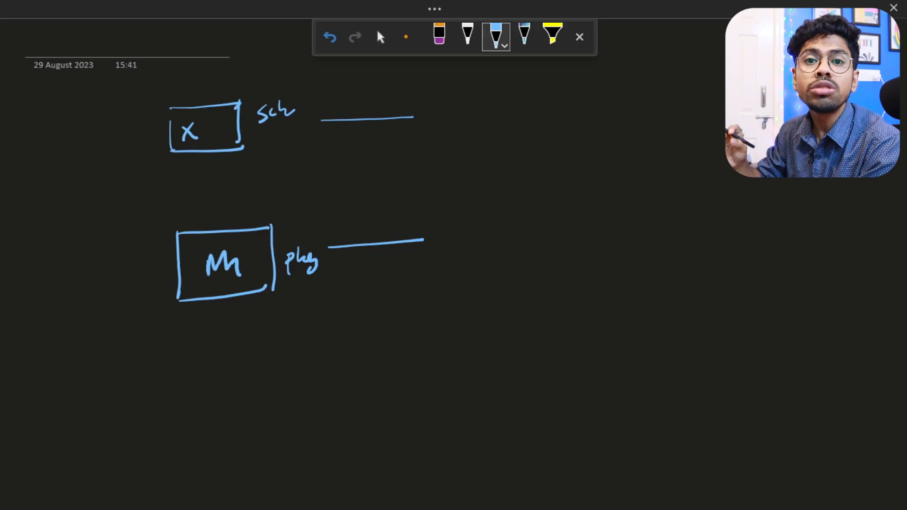
Write Ngspice past the upper line, with .spice beneath it.
mouse_move(452, 88)
mouse_down()
mouse_move(465, 71)
mouse_move(468, 103)
mouse_move(478, 85)
mouse_up()
mouse_move(491, 90)
mouse_down()
mouse_move(496, 76)
mouse_move(503, 87)
mouse_move(530, 75)
mouse_up()
click(502, 71)
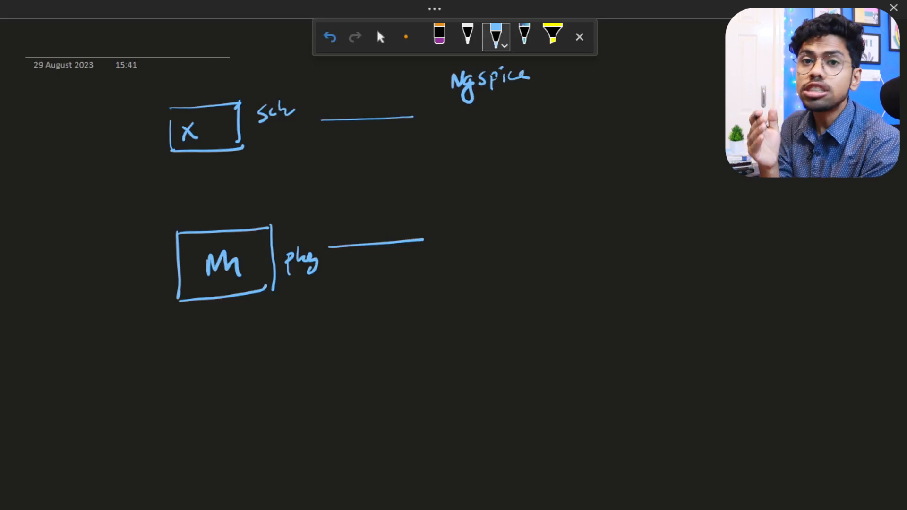
click(480, 119)
mouse_move(497, 113)
mouse_down()
mouse_move(489, 123)
mouse_move(505, 129)
mouse_up()
drag(504, 116, 527, 124)
click(518, 111)
drag(536, 119, 548, 116)
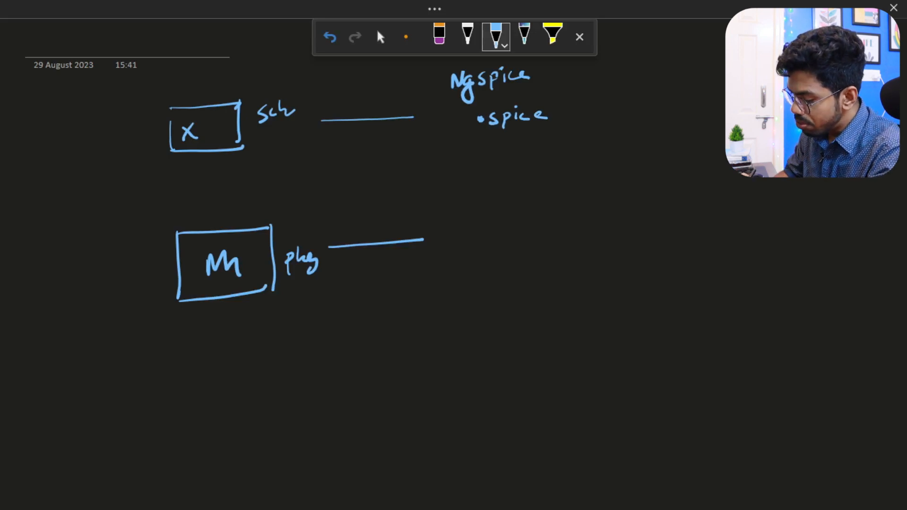
Draw a wavy line along each of the two rows and add an arrowhead to the upper one.
drag(279, 139, 377, 128)
drag(292, 226, 383, 208)
mouse_move(381, 129)
mouse_down()
mouse_move(383, 138)
mouse_move(384, 126)
mouse_up()
drag(384, 125, 380, 140)
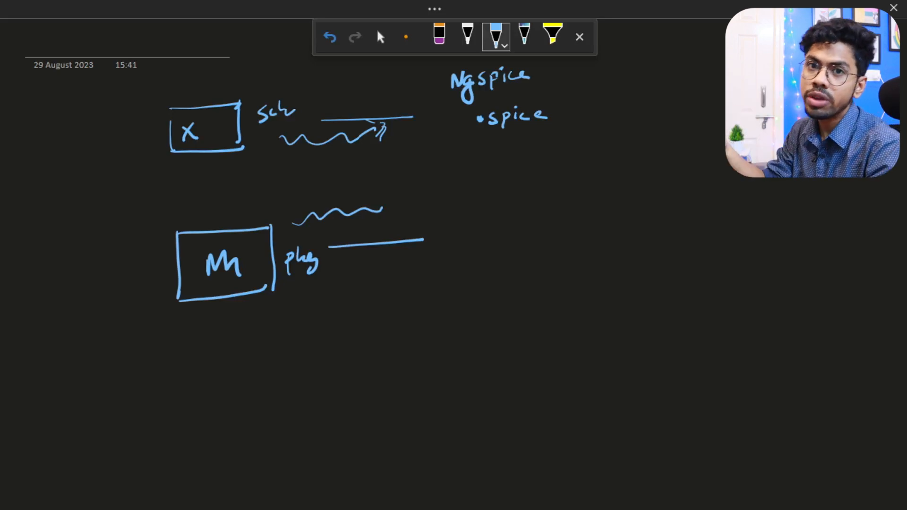
Draw a short stem below the M box, write polygon under it and underline the word twice.
drag(221, 298, 221, 314)
mouse_move(209, 312)
mouse_down()
mouse_move(232, 308)
mouse_move(208, 336)
mouse_move(220, 338)
mouse_up()
mouse_move(238, 327)
mouse_down()
mouse_move(231, 345)
mouse_move(268, 330)
mouse_up()
drag(267, 330, 283, 334)
drag(174, 363, 284, 343)
drag(180, 368, 304, 348)
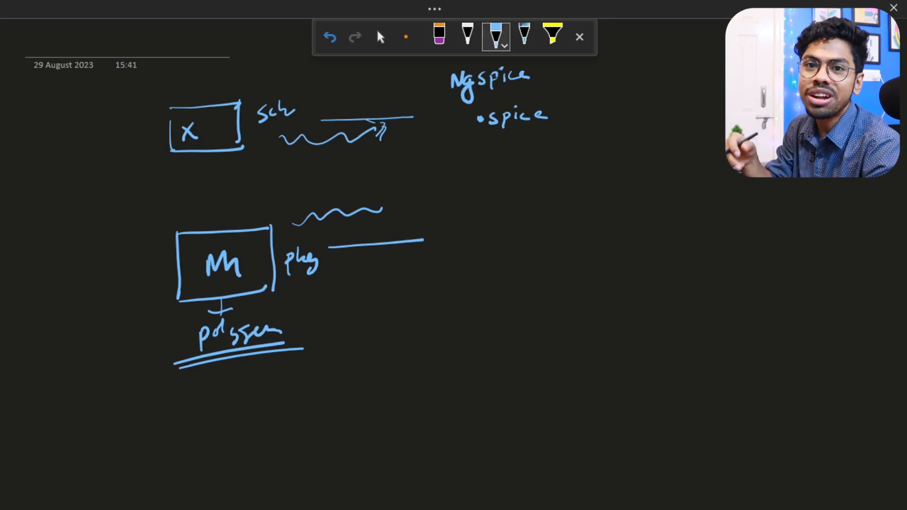
Write .spice at the end of the M row, and netgen beyond Ngspice in the upper row.
click(472, 240)
drag(491, 234, 482, 252)
mouse_move(500, 239)
mouse_down()
mouse_move(501, 254)
mouse_move(504, 244)
mouse_up()
mouse_move(516, 233)
mouse_down()
mouse_move(517, 243)
mouse_move(557, 236)
mouse_up()
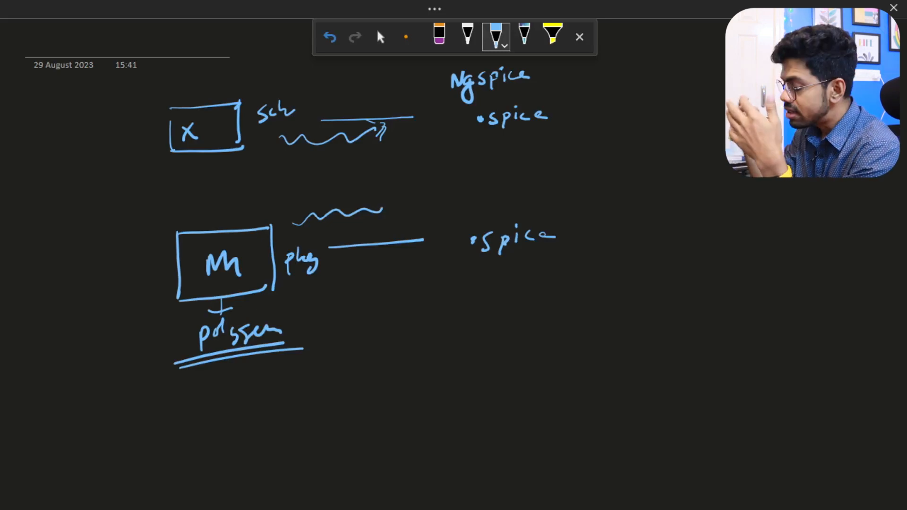
drag(660, 72, 668, 71)
mouse_move(669, 68)
mouse_down()
mouse_move(694, 61)
mouse_move(693, 89)
mouse_move(718, 67)
mouse_move(725, 71)
mouse_up()
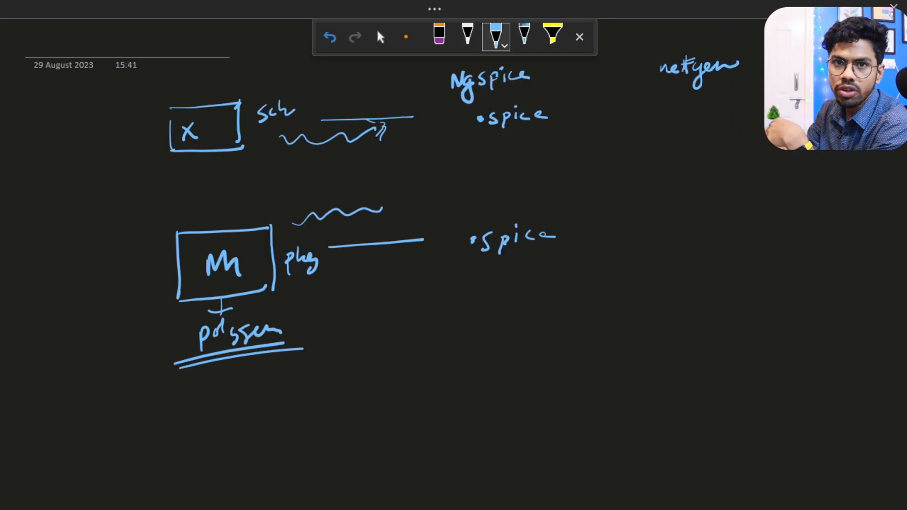
Bracket the two .spice outputs together, circle and strike out Ngspice, and tick both the X and M boxes.
mouse_move(553, 56)
mouse_down()
mouse_move(569, 87)
mouse_move(582, 272)
mouse_move(507, 310)
mouse_up()
drag(513, 60, 502, 97)
drag(438, 77, 527, 73)
drag(140, 115, 188, 106)
drag(139, 244, 205, 231)
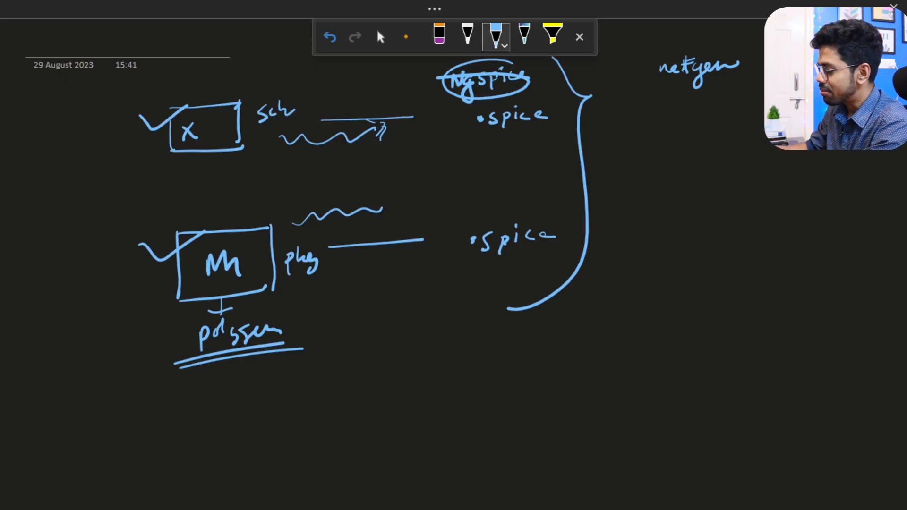
Write .spice under netgen and again lower down, level with the M row.
drag(692, 109, 695, 115)
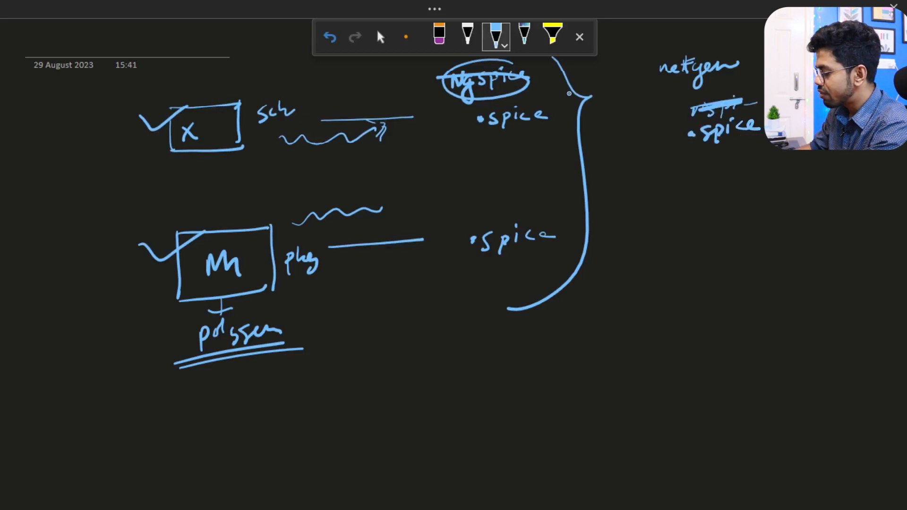
click(680, 245)
drag(700, 235, 690, 251)
mouse_move(709, 235)
mouse_down()
mouse_move(710, 252)
mouse_move(717, 241)
mouse_up()
mouse_move(722, 237)
mouse_down()
mouse_move(723, 248)
mouse_move(740, 239)
mouse_up()
click(723, 229)
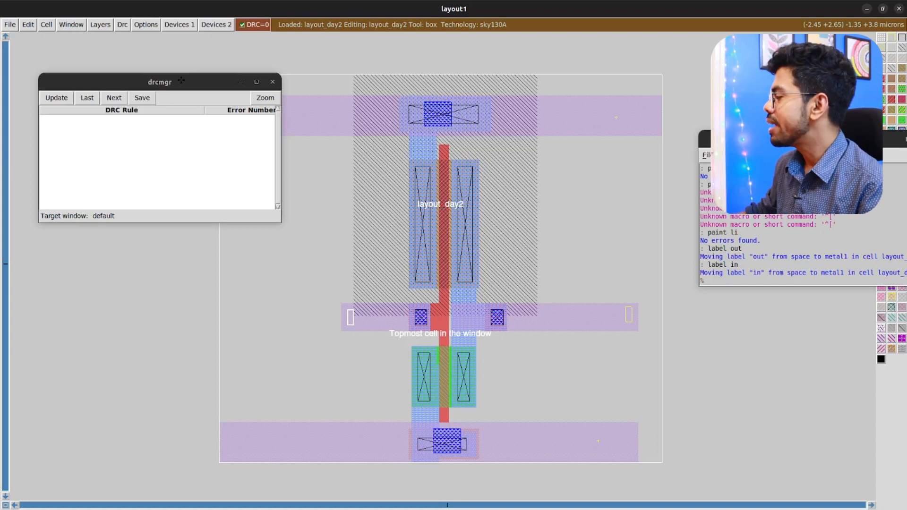
Switch back to Magic, move the console into view and save the layout_day2 cell by writing it to disk.
drag(705, 134, 396, 97)
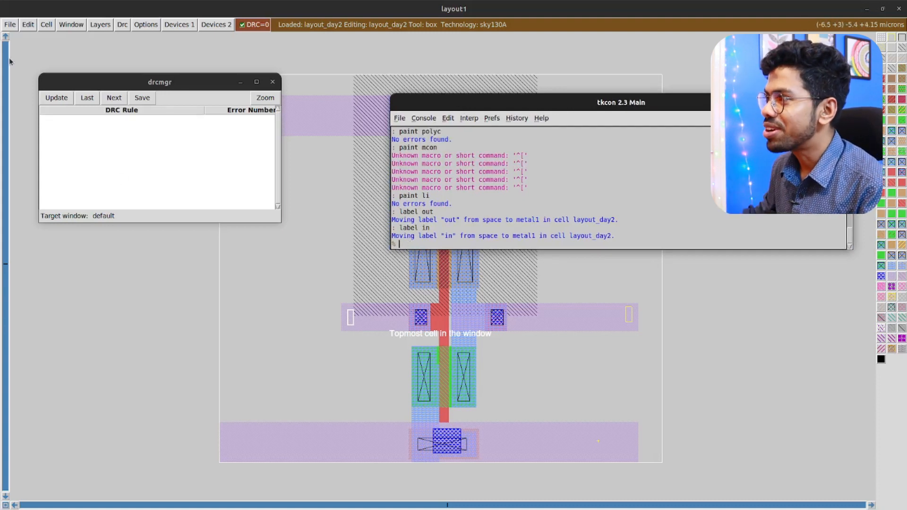
click(10, 23)
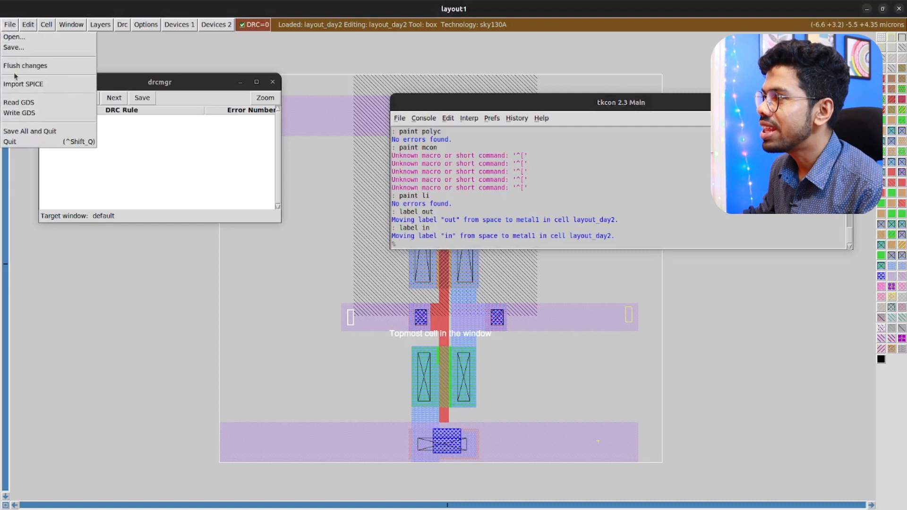
click(15, 45)
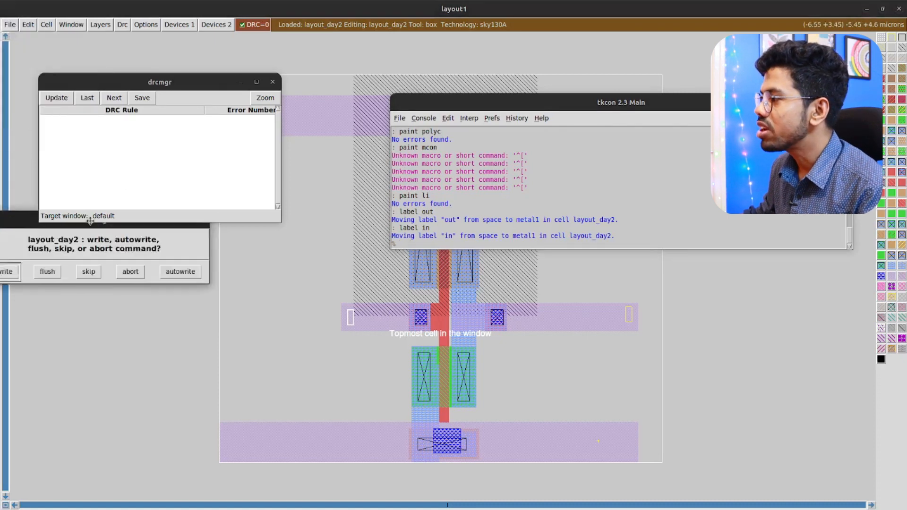
drag(303, 205, 297, 249)
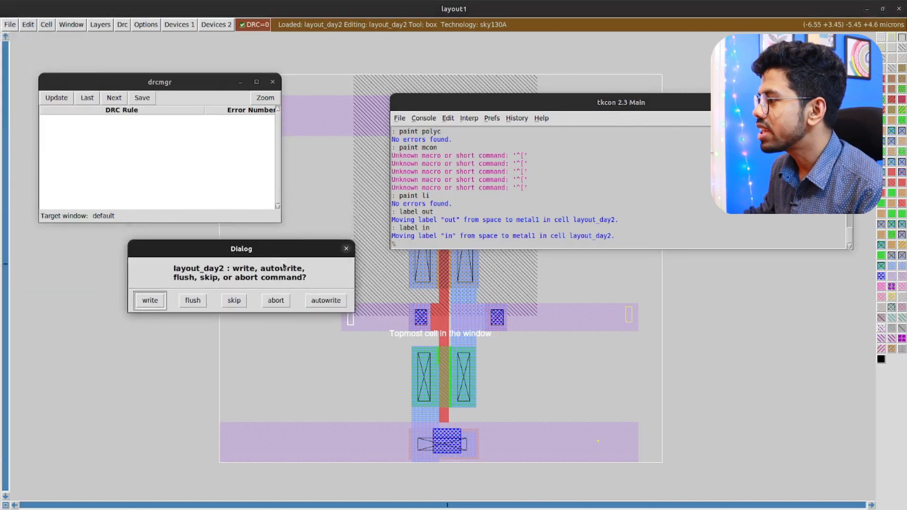
click(149, 302)
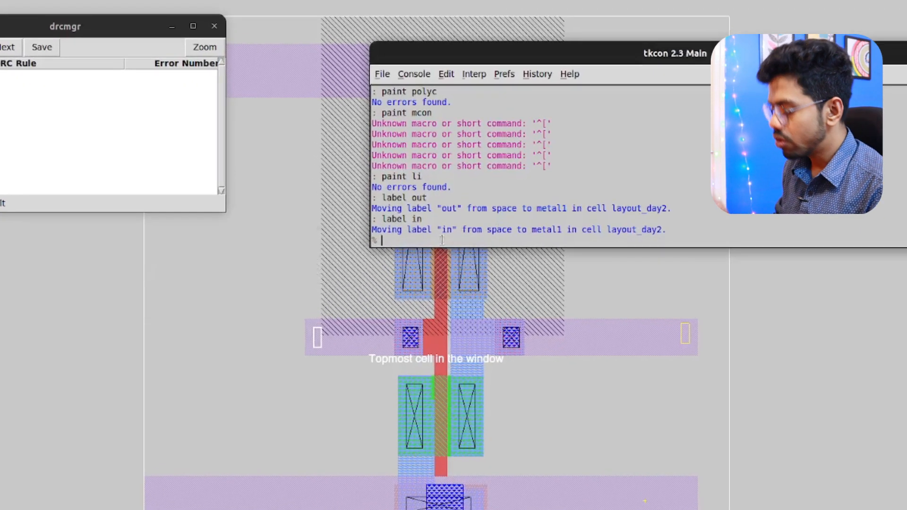
Extract the whole layout in the console with extract all.
text(ext)
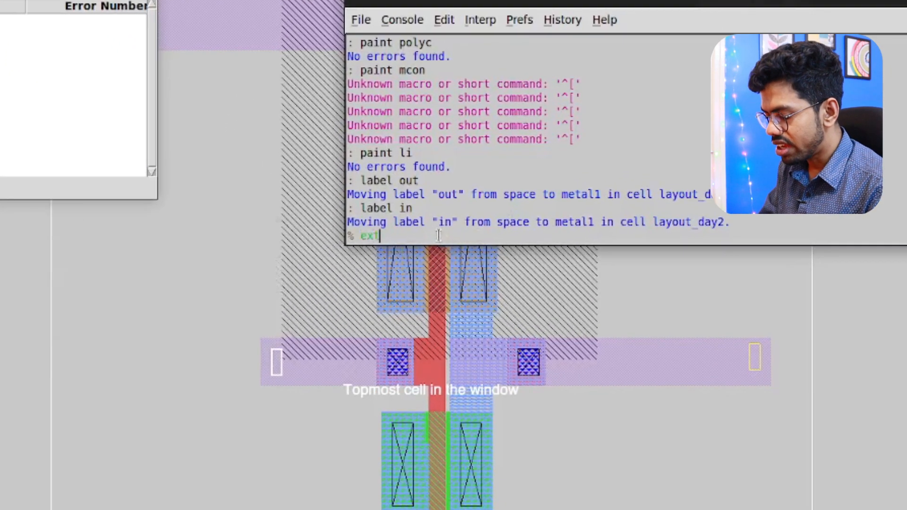
text(ract all)
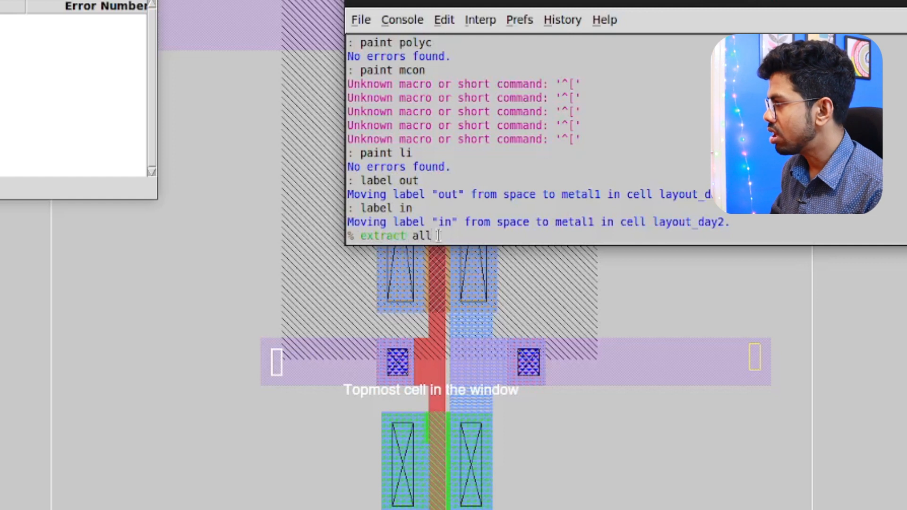
key(Return)
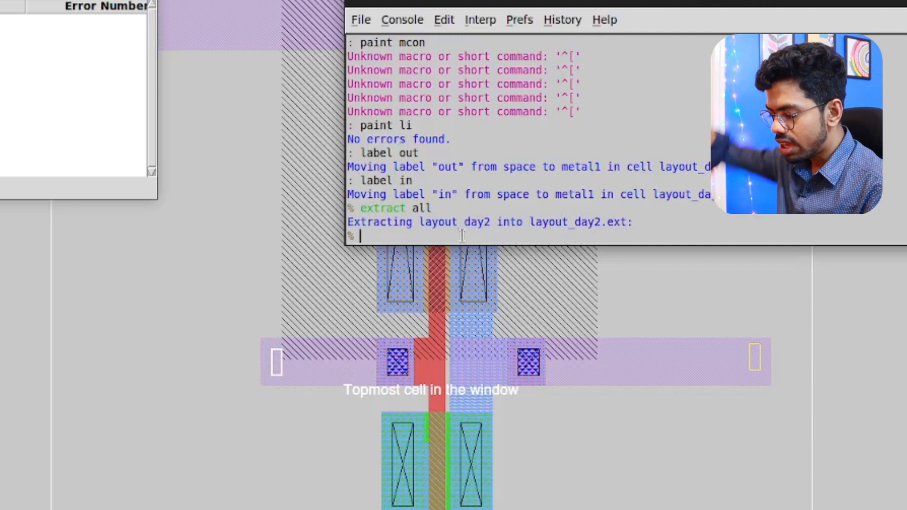
Convert the extracted file to a SPICE netlist with ext2spice layout_day2.ext.
text(xt)
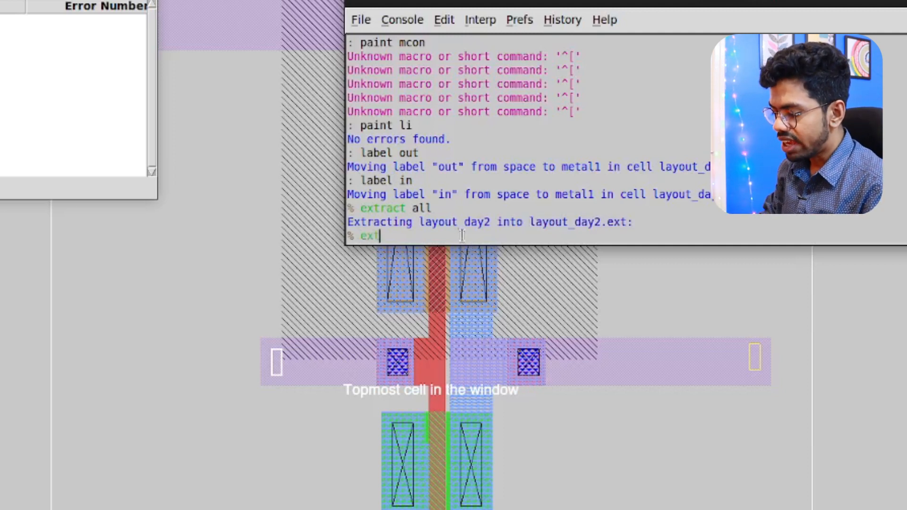
text(2spice)
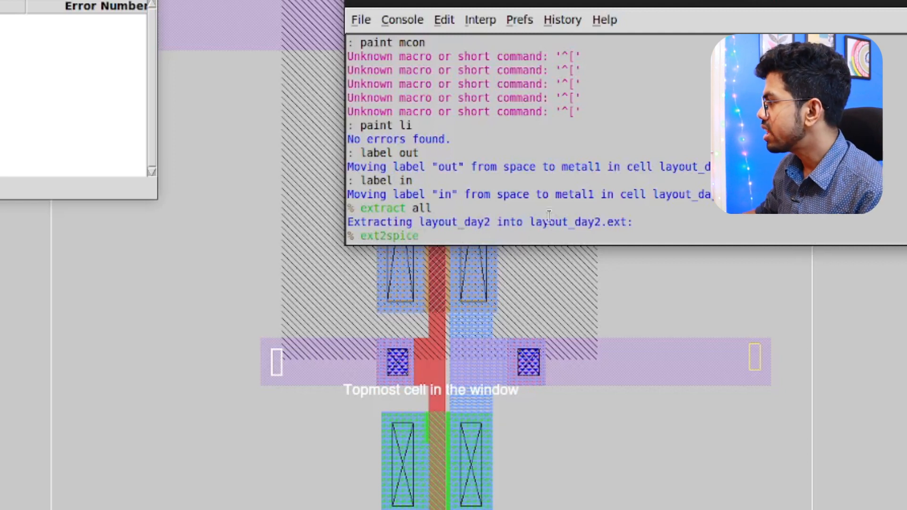
click(614, 211)
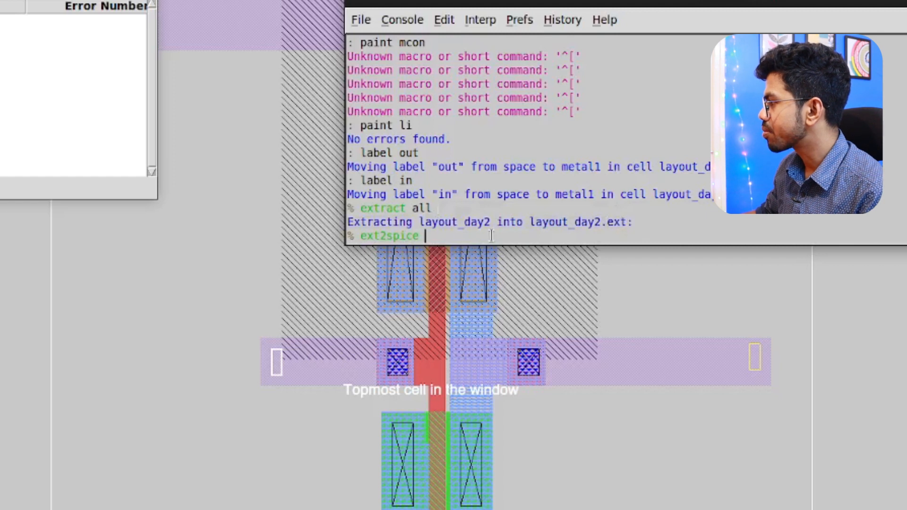
text(layout_)
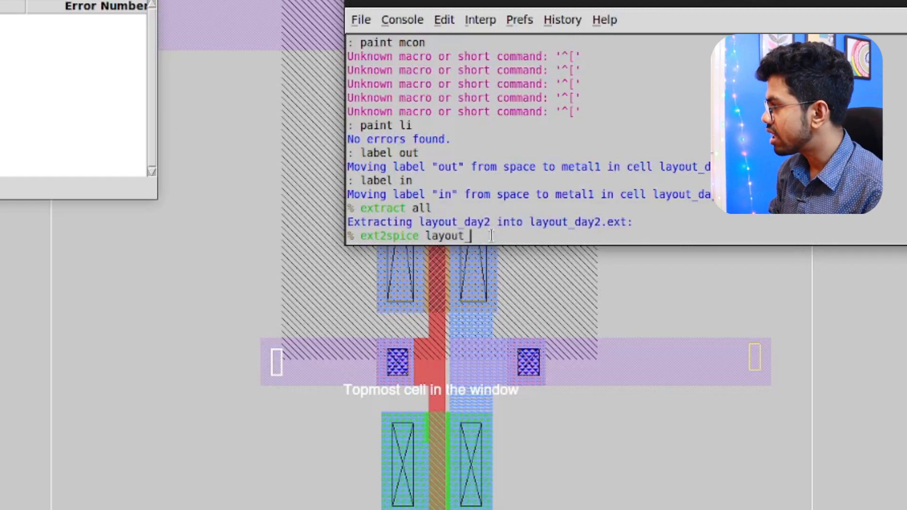
text(day2)
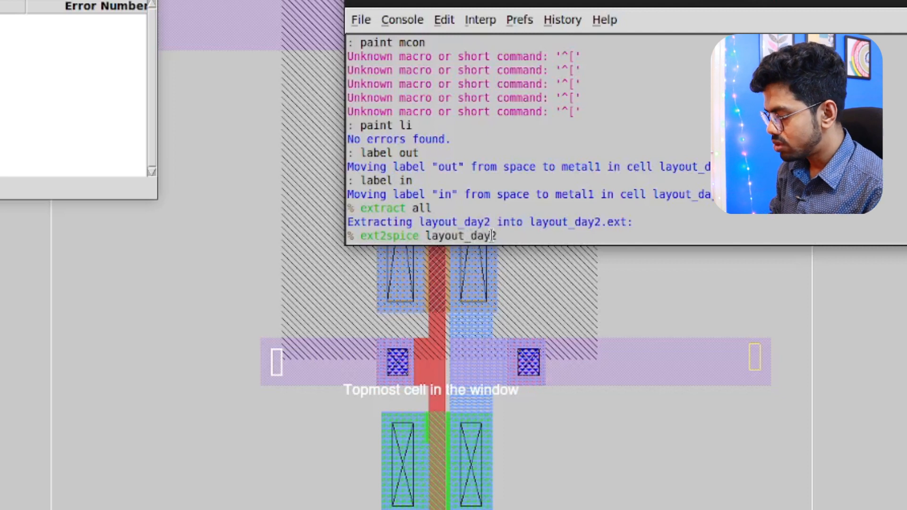
text(.)
key(Tab)
text(ext)
key(Return)
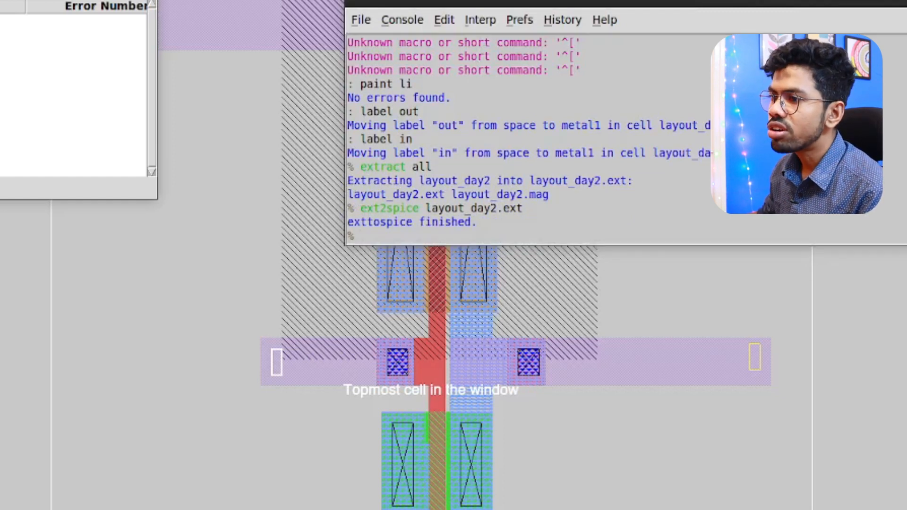
Clear the DRC Manager and terminal windows away from the layout.
drag(0, 52, 186, 10)
drag(57, 0, 0, 287)
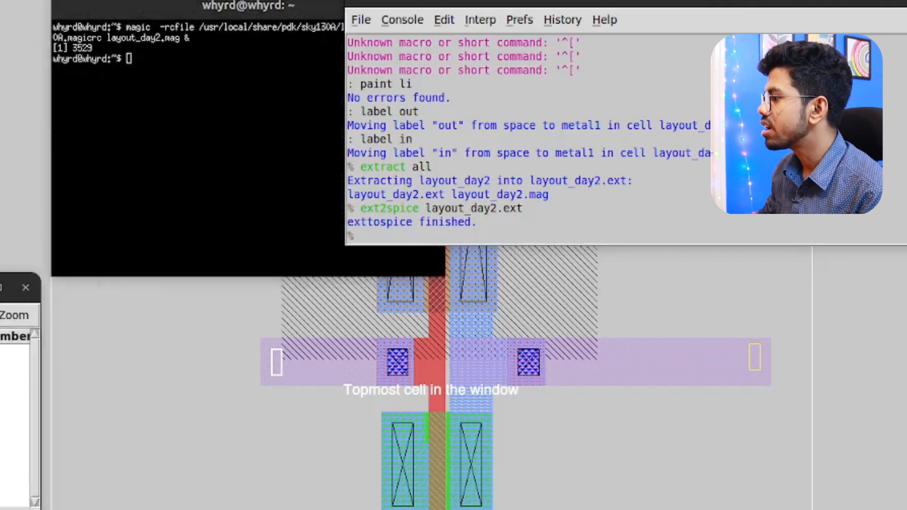
click(59, 292)
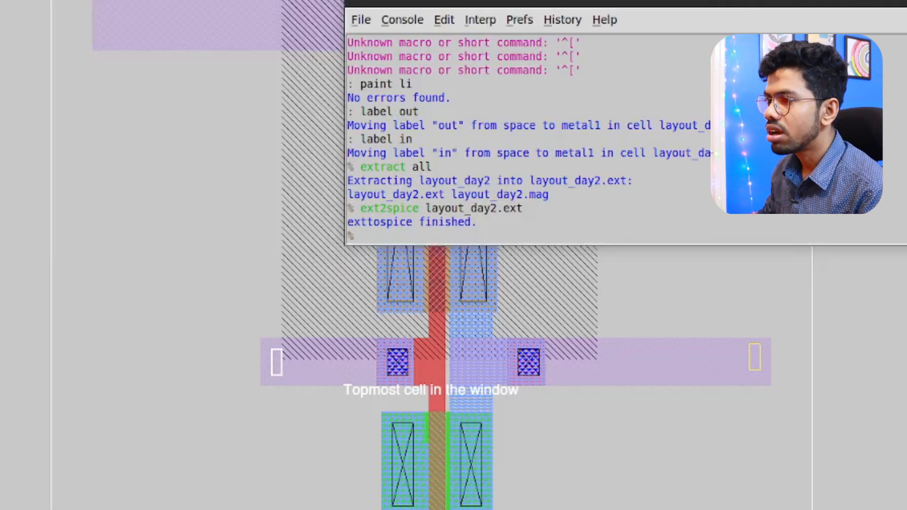
Switch to the terminal, move it clear of the Magic console and list the home directory's files with ls -lrth.
key(alt+Tab)
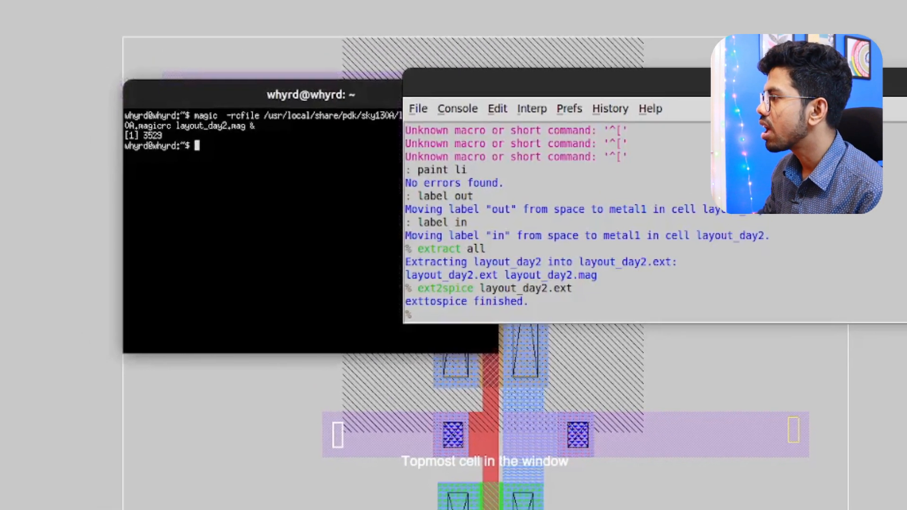
drag(270, 96, 35, 149)
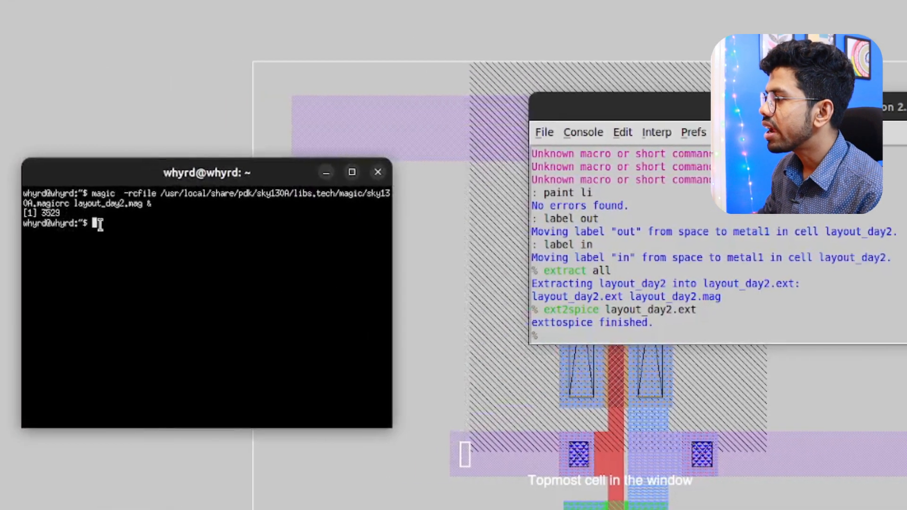
text(ls -lrth)
key(Return)
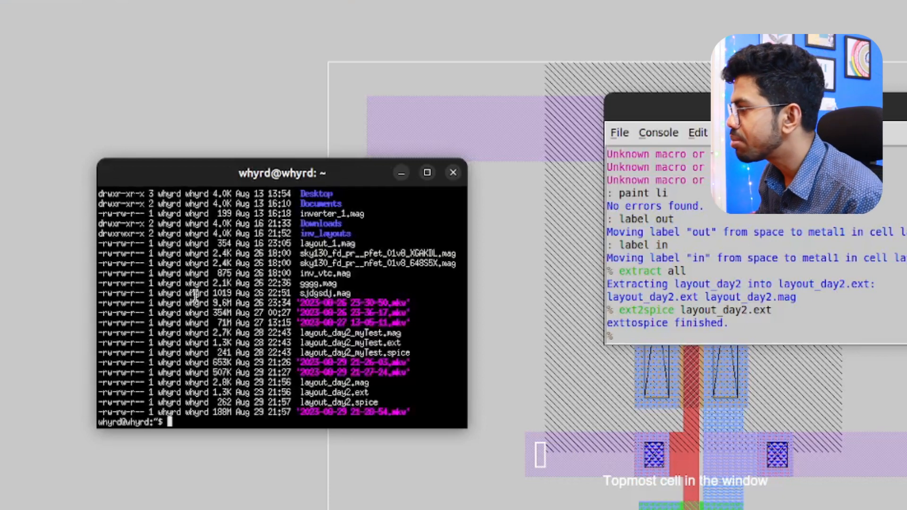
Copy the layout_day2.spice file name from the listing and open that file in nedit.
drag(464, 403, 304, 403)
key(ctrl+c)
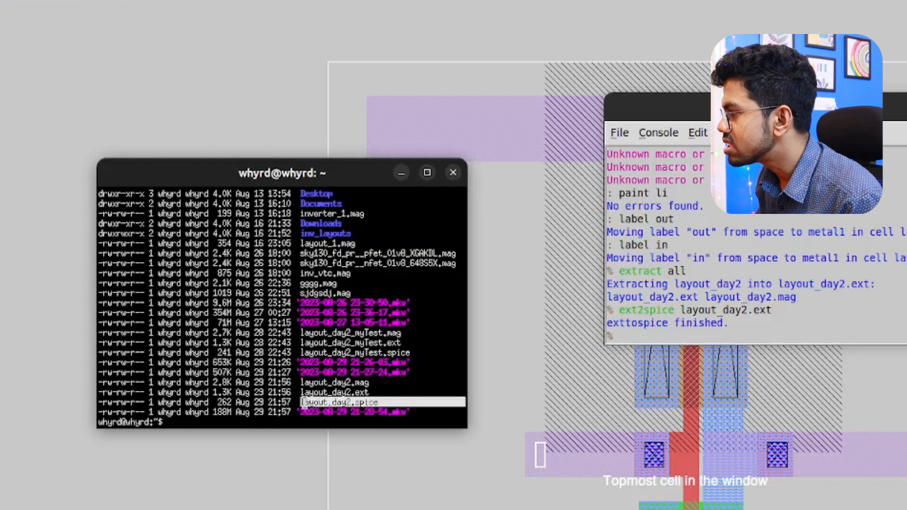
click(233, 424)
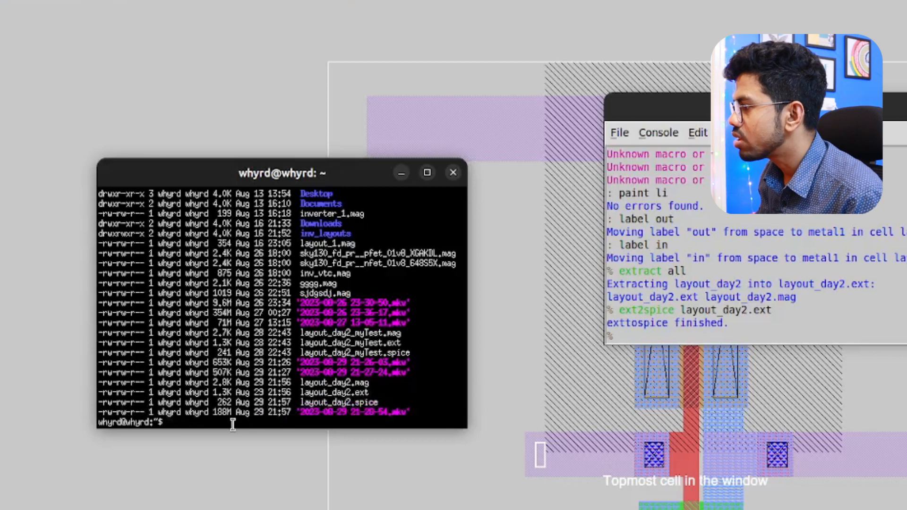
text(nedit)
key(ctrl+shift+v)
key(Return)
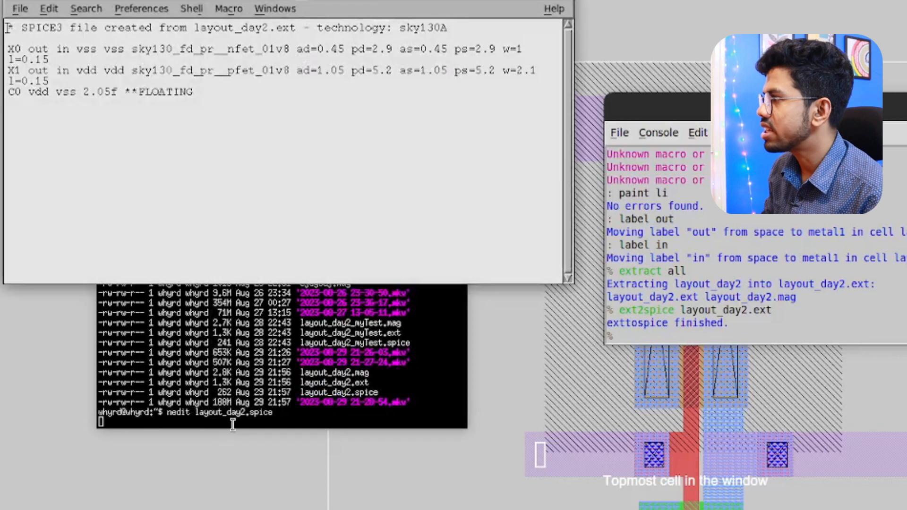
Enlarge the nedit window, move the Magic console out of its way and position the editor so the netlist lines are readable.
drag(579, 291, 877, 392)
drag(714, 115, 791, 466)
drag(454, 0, 511, 110)
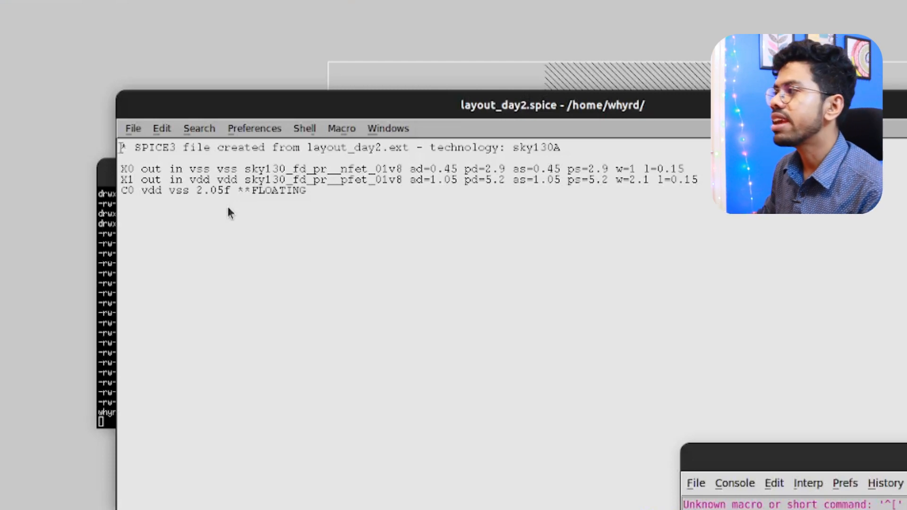
drag(232, 114, 261, 146)
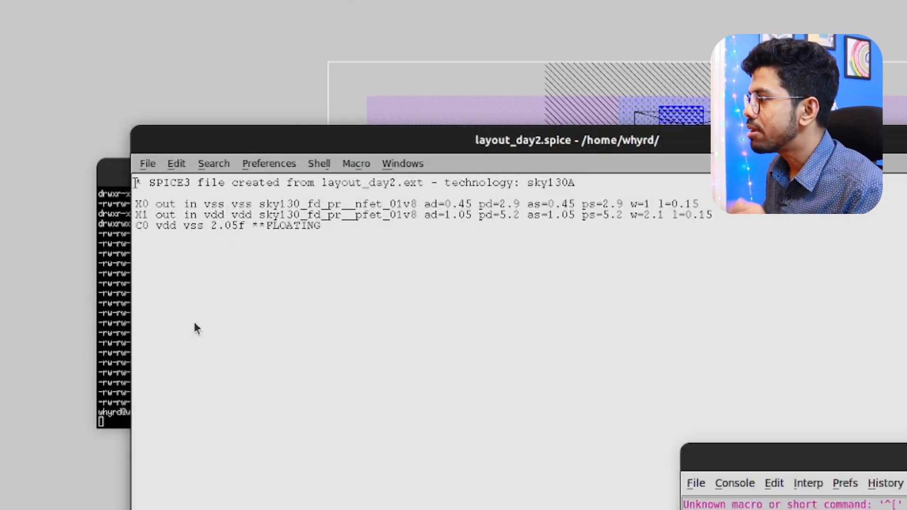
drag(256, 140, 238, 134)
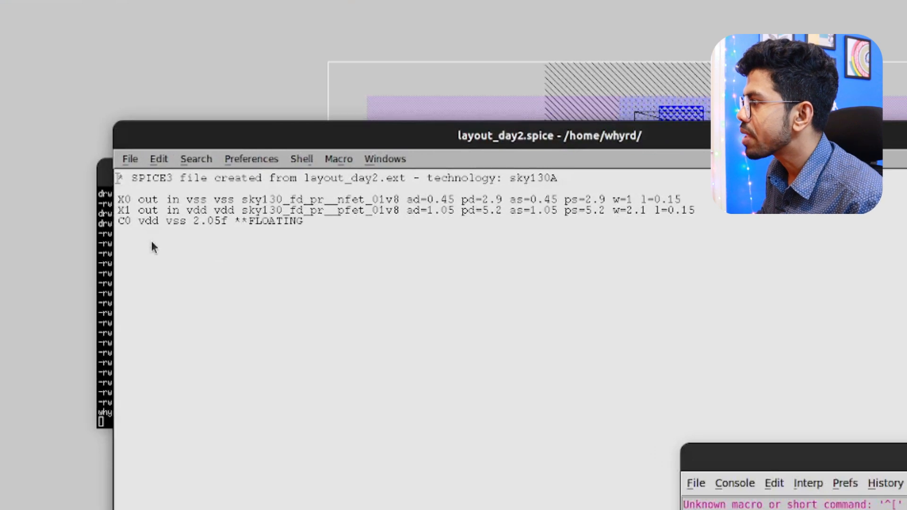
Examine the X0 transistor line in the extracted netlist: its instance name, node connections, sky130 nfet model name and area parameter.
click(125, 200)
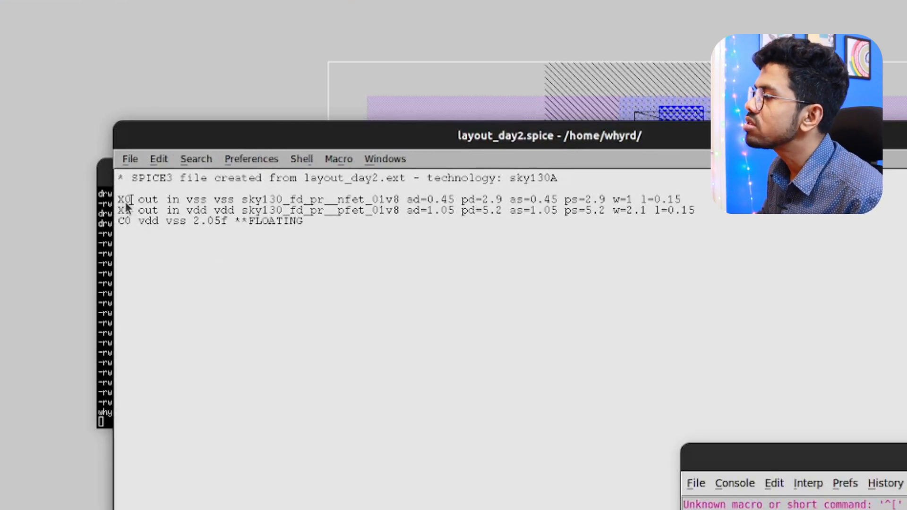
drag(166, 140, 145, 261)
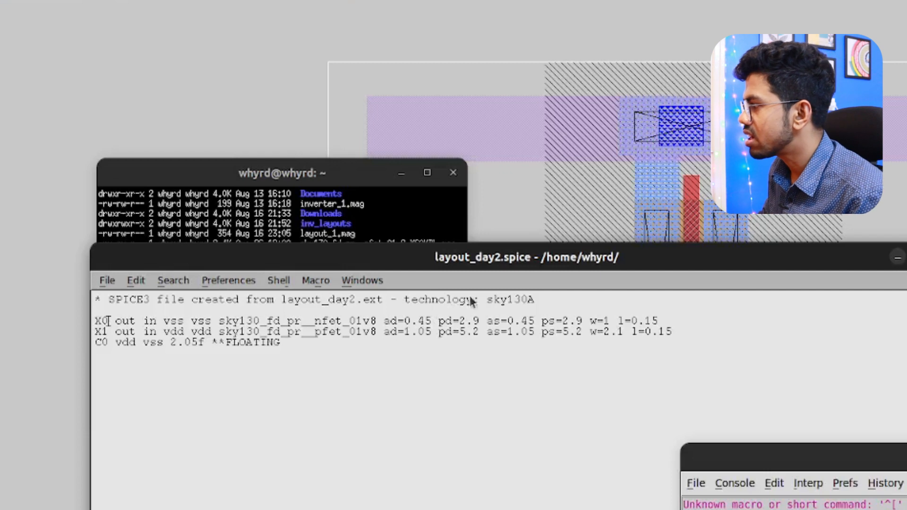
drag(504, 302, 526, 302)
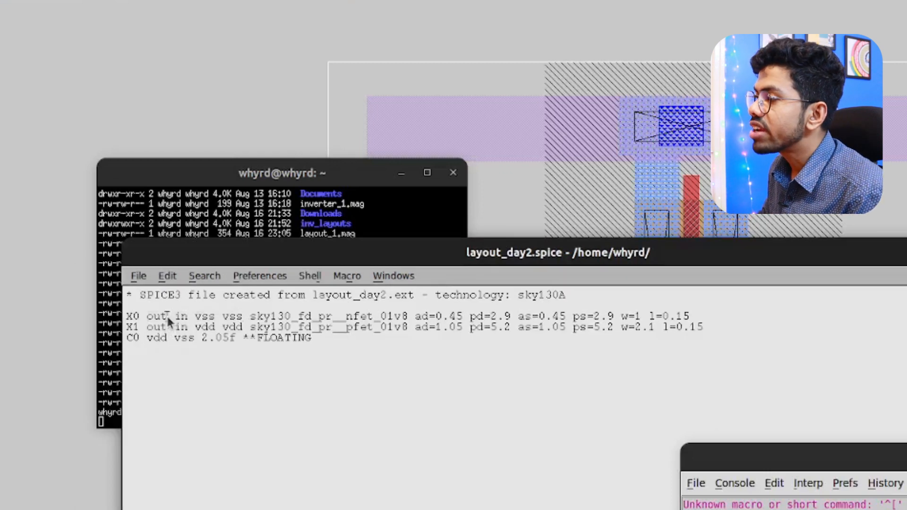
drag(169, 317, 240, 318)
drag(148, 321, 242, 324)
click(247, 322)
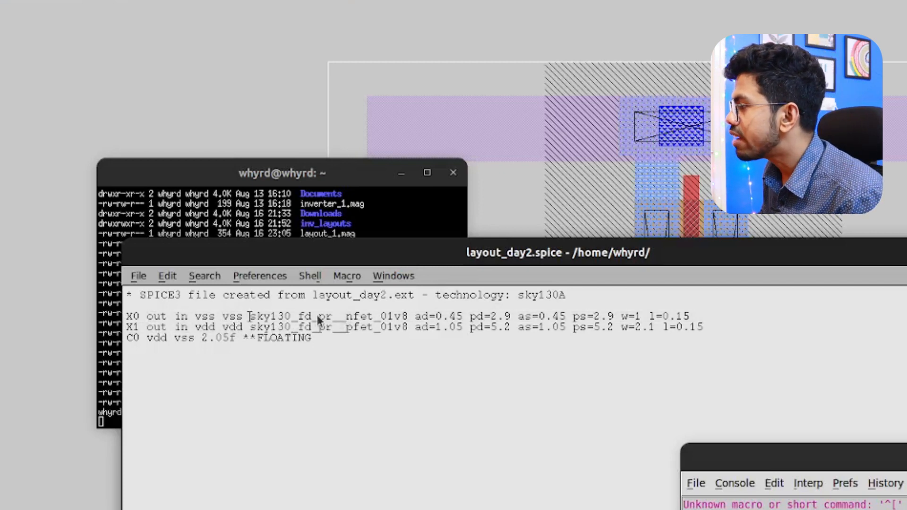
drag(251, 319, 414, 319)
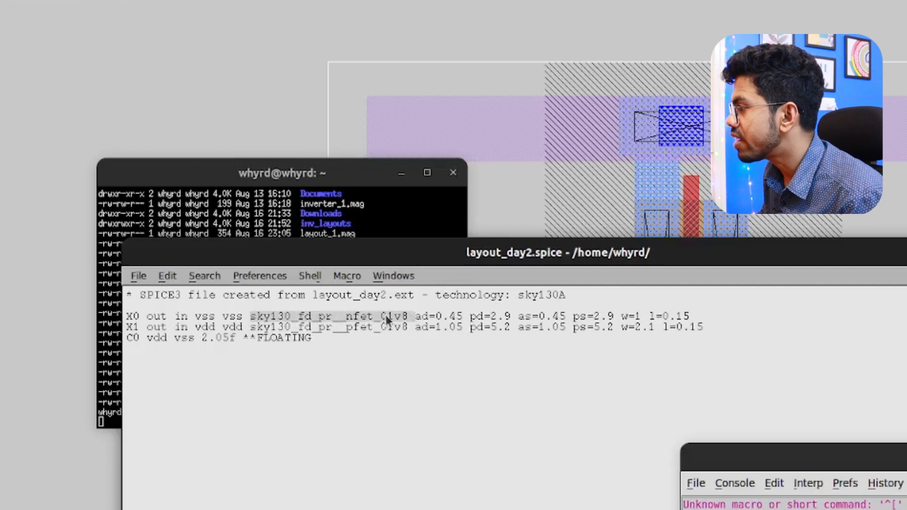
click(423, 322)
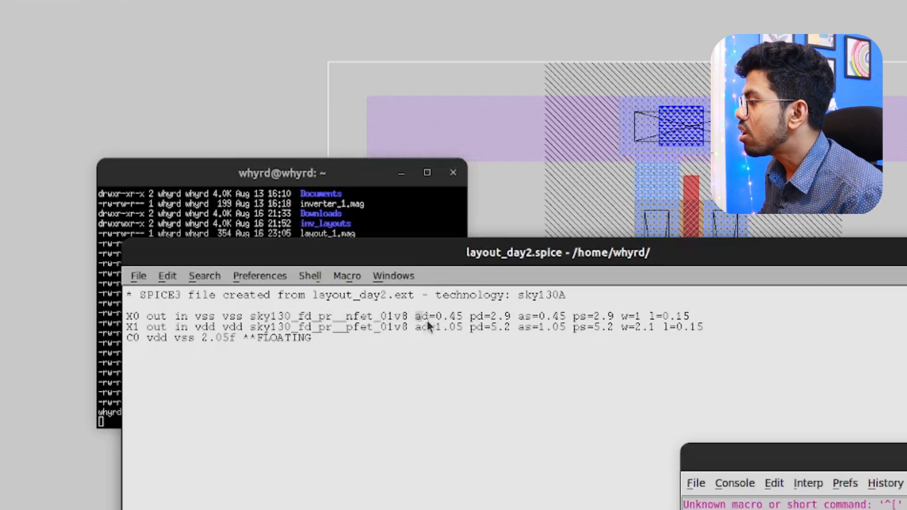
Check the width and length parameters of the X0 and X1 transistors in the extracted netlist.
drag(426, 263, 346, 268)
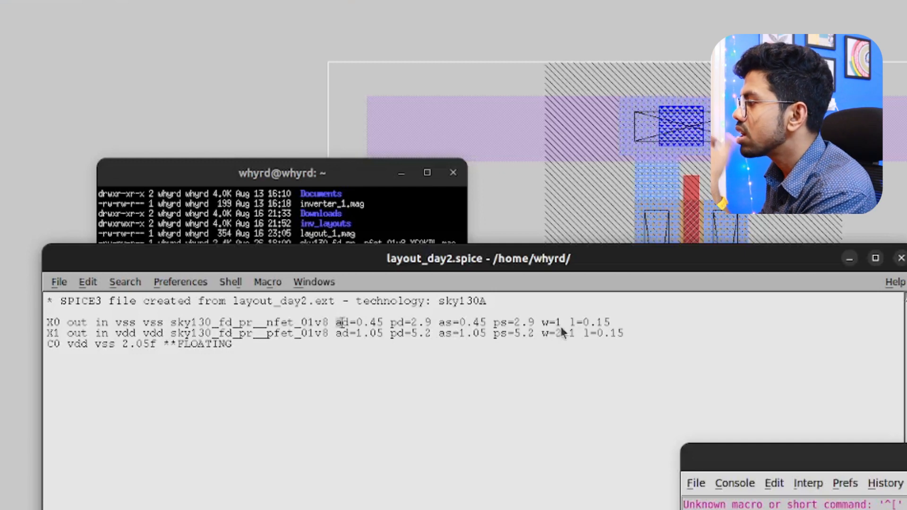
drag(562, 326, 540, 325)
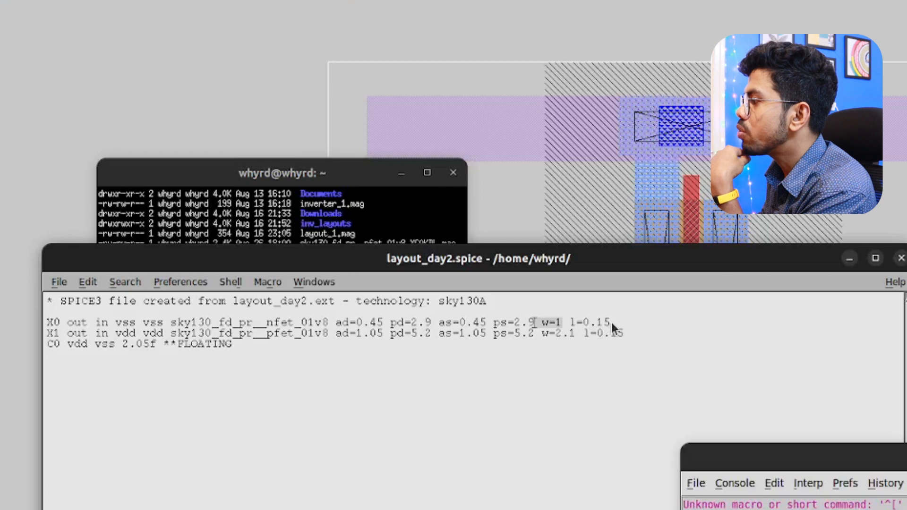
drag(611, 322, 588, 328)
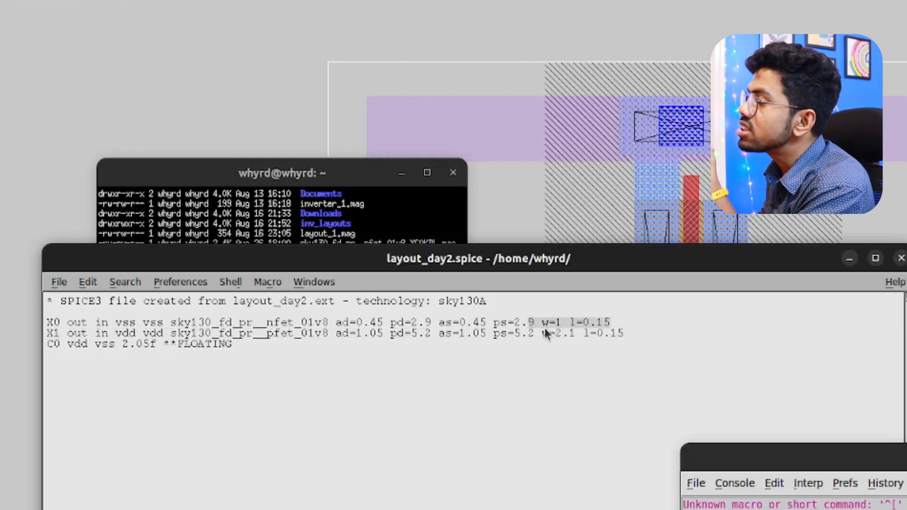
click(546, 333)
drag(561, 325, 545, 327)
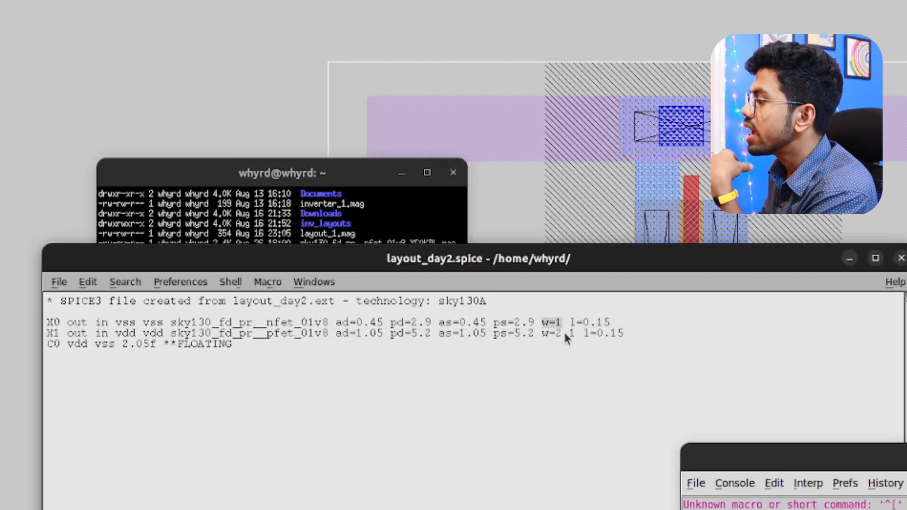
drag(572, 331, 540, 339)
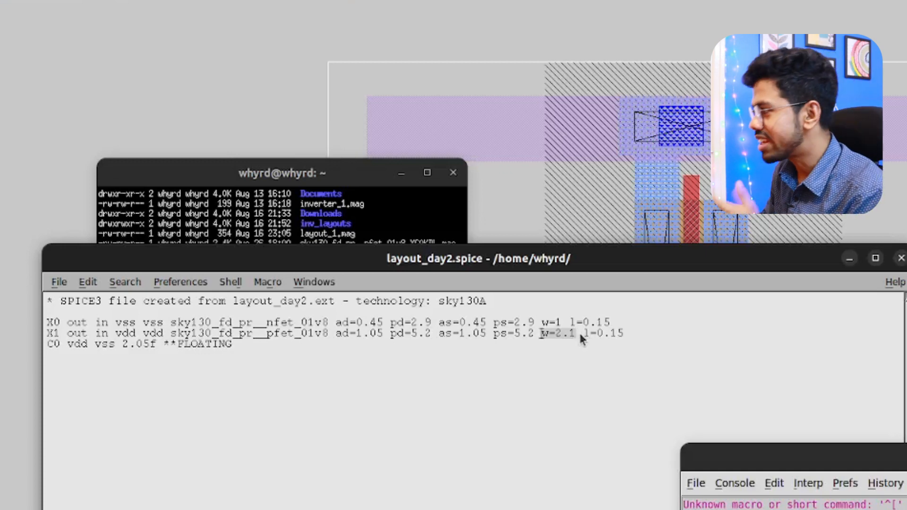
drag(628, 333, 586, 332)
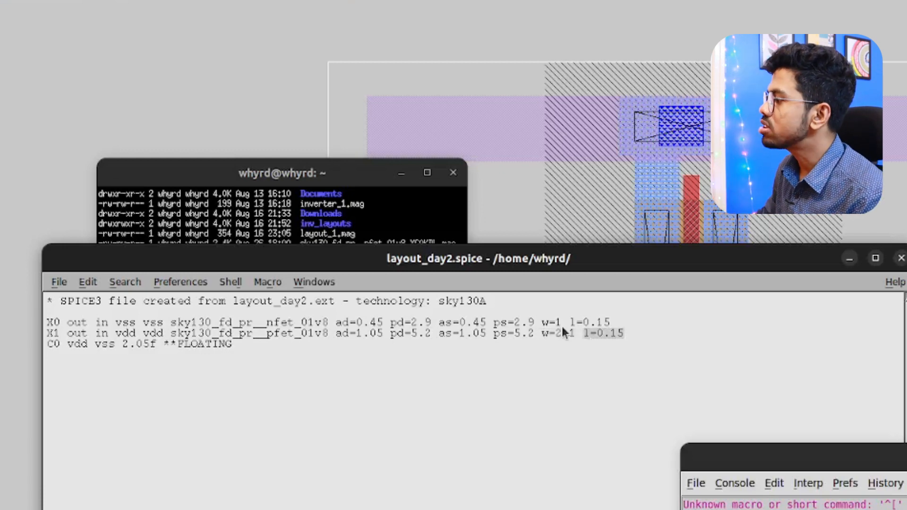
Examine the C0 parasitic capacitor line between vdd and vss, and uncover the layout behind the netlist window.
drag(171, 334, 73, 335)
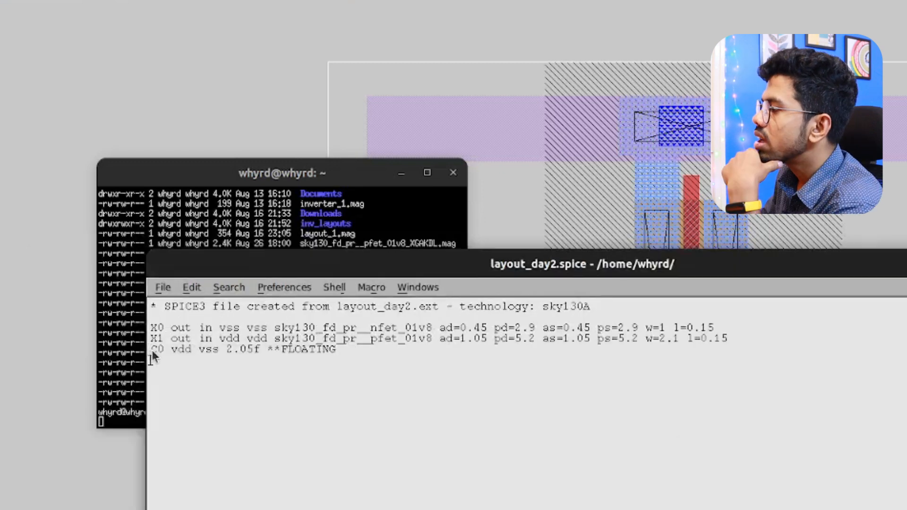
drag(152, 350, 210, 352)
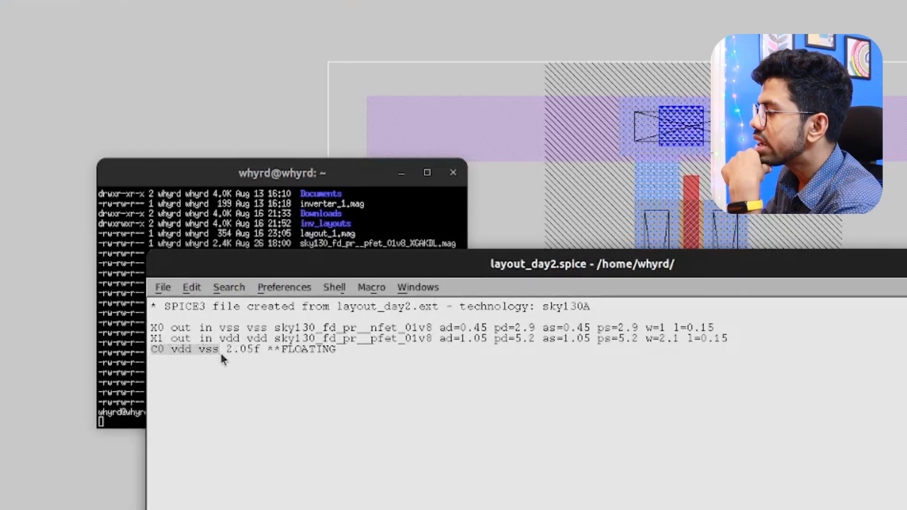
drag(220, 354, 260, 353)
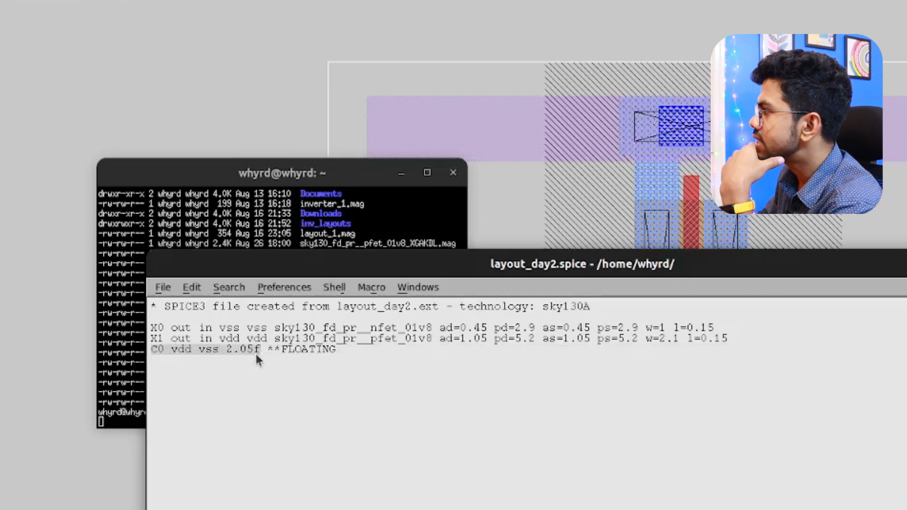
drag(254, 272, 348, 462)
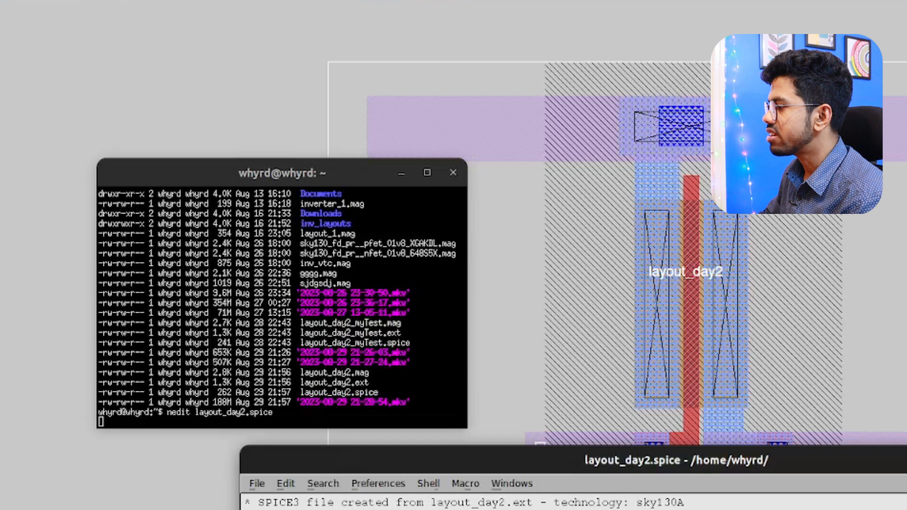
Bring the netlist back into view and review the X0 nfet model name and the X1 transistor's width.
drag(350, 465, 280, 121)
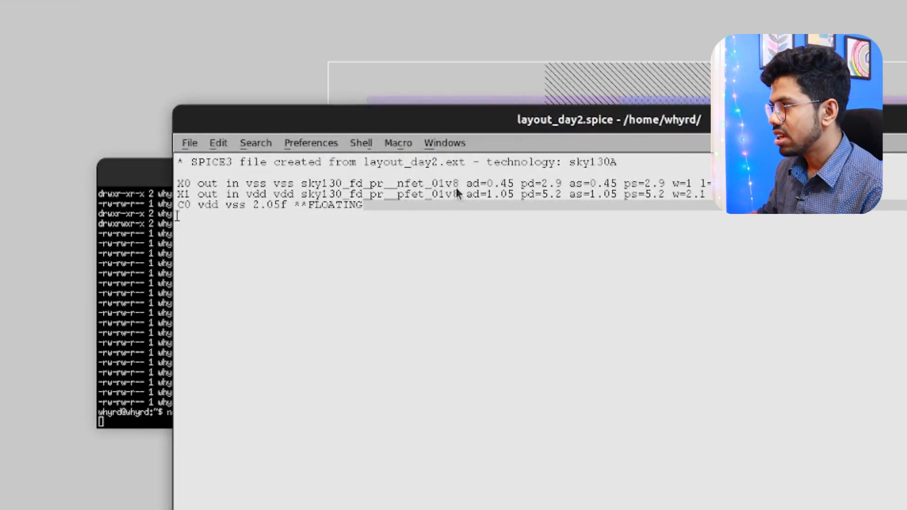
drag(457, 183, 302, 186)
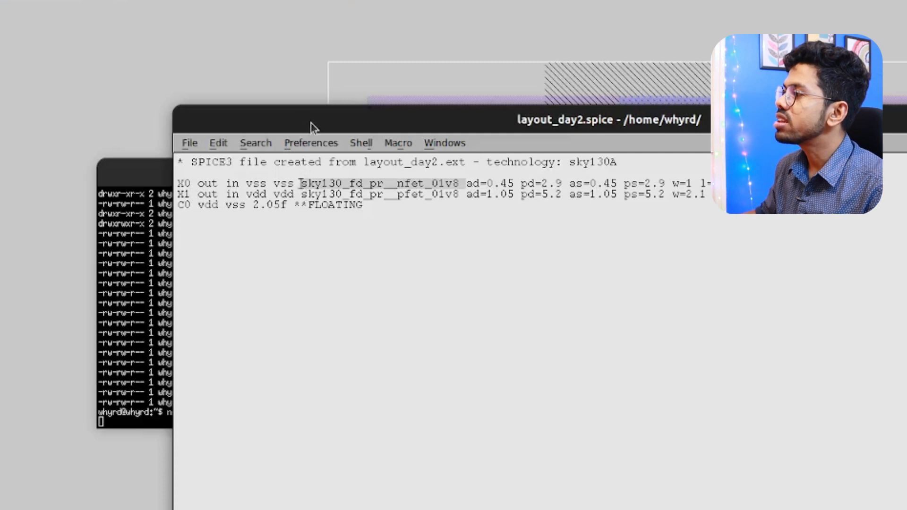
drag(311, 123, 308, 159)
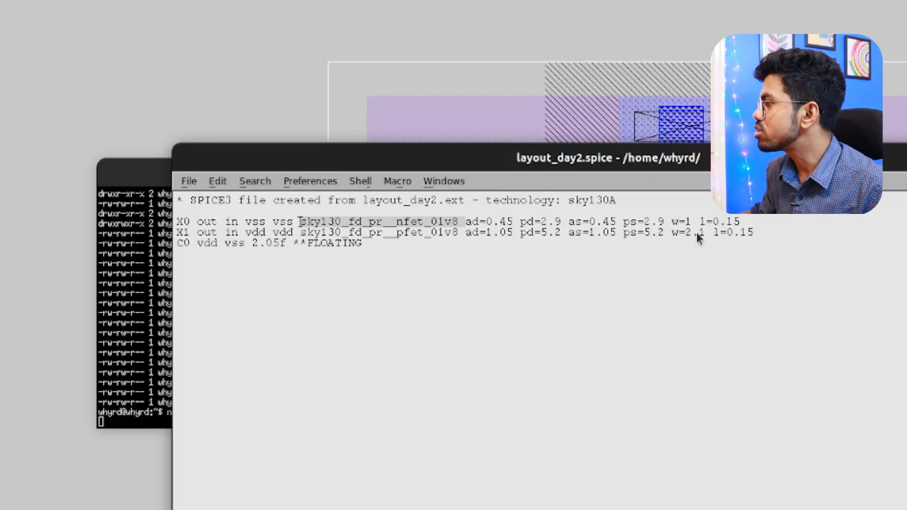
drag(704, 232, 672, 236)
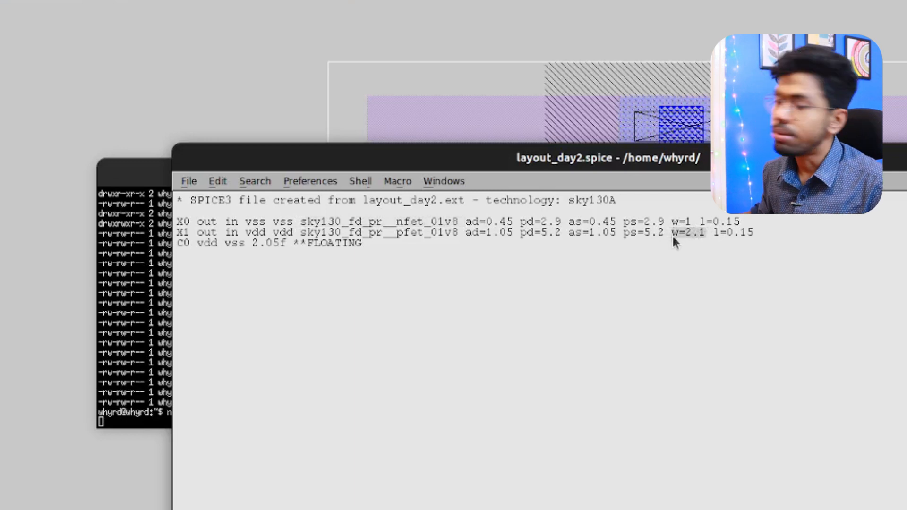